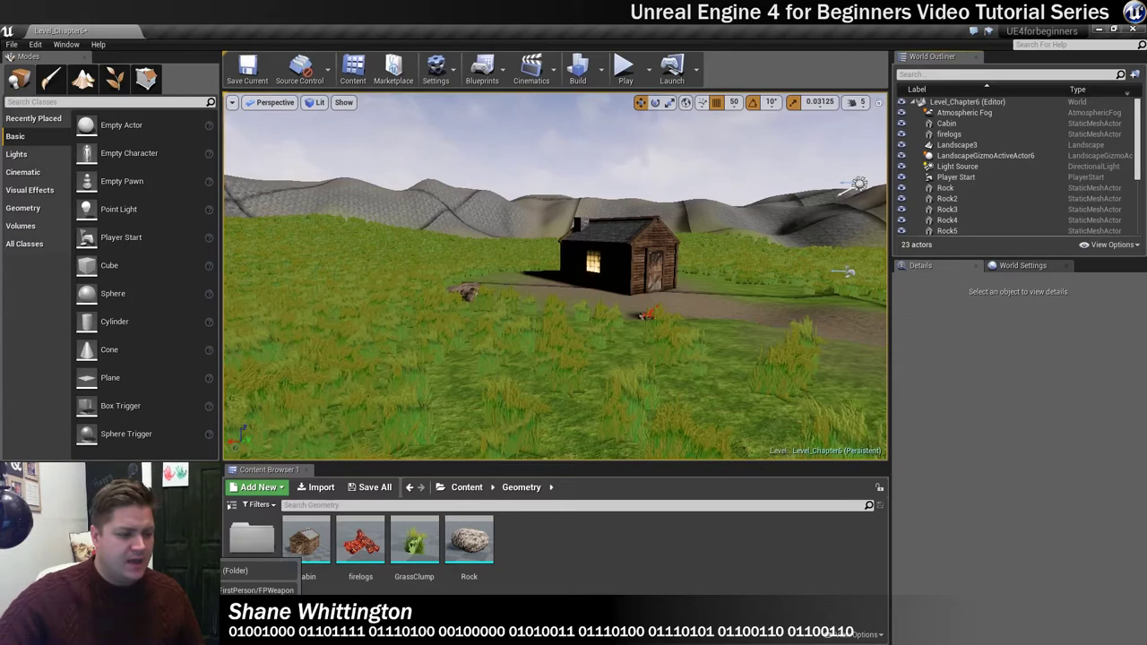
# In File Explorer, open the Foliage folder and drag Tree.fbx into the Content Browser's Geometry folder.
pyautogui.hotkey('alt', 'Tab')
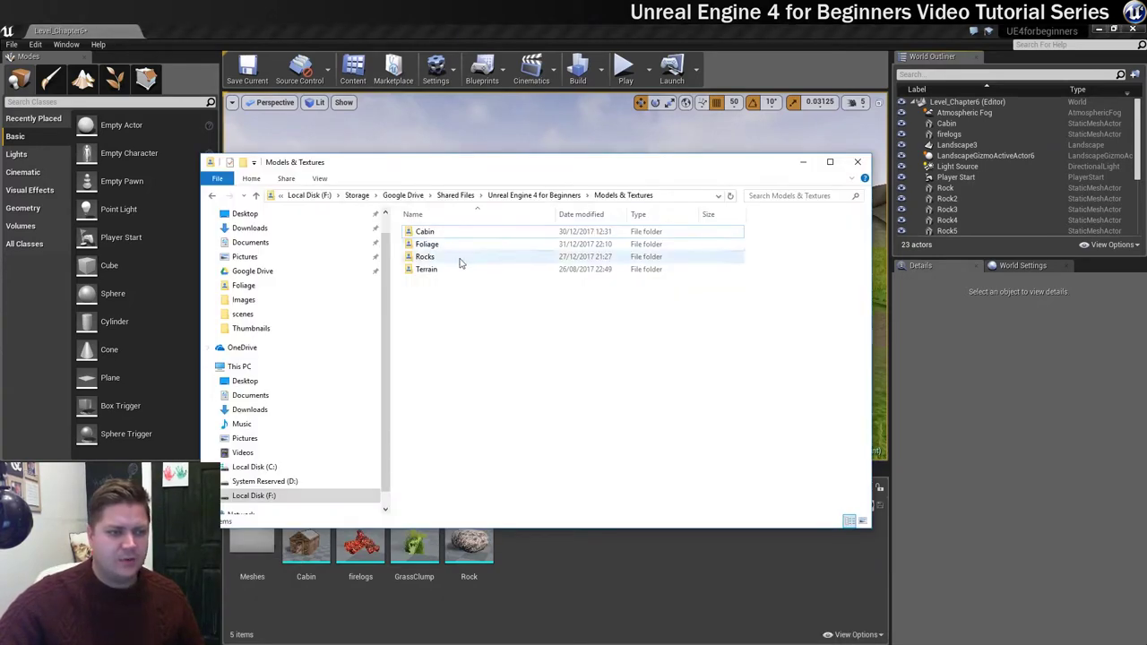
pyautogui.click(431, 250)
pyautogui.doubleClick(431, 250)
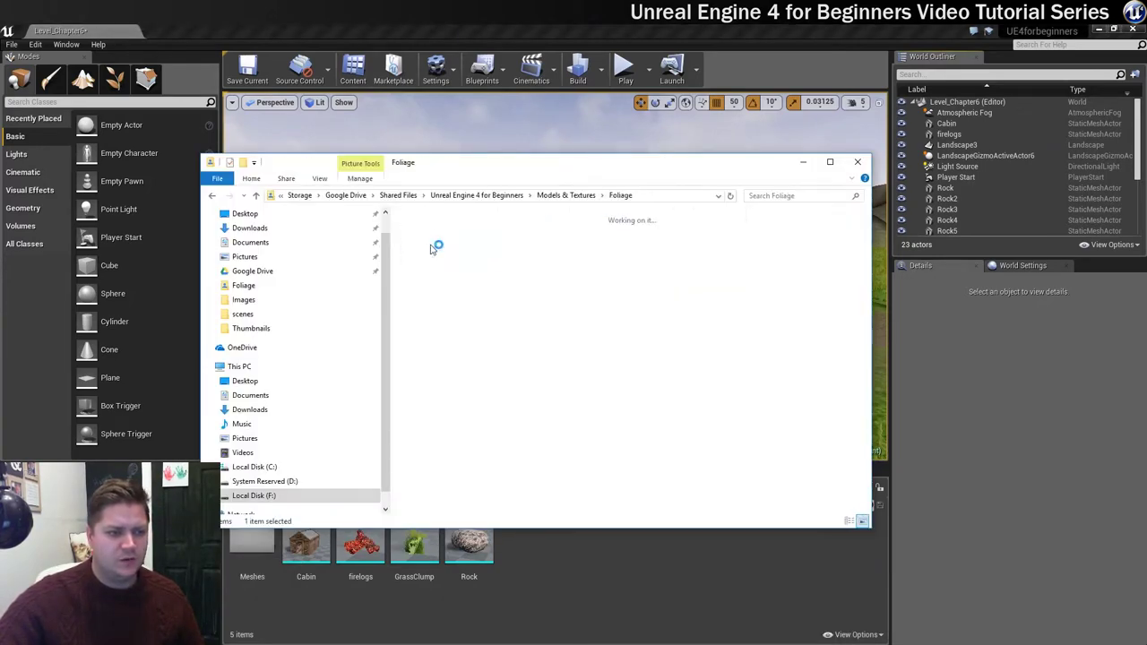
pyautogui.moveTo(424, 170); pyautogui.dragTo(633, 91)
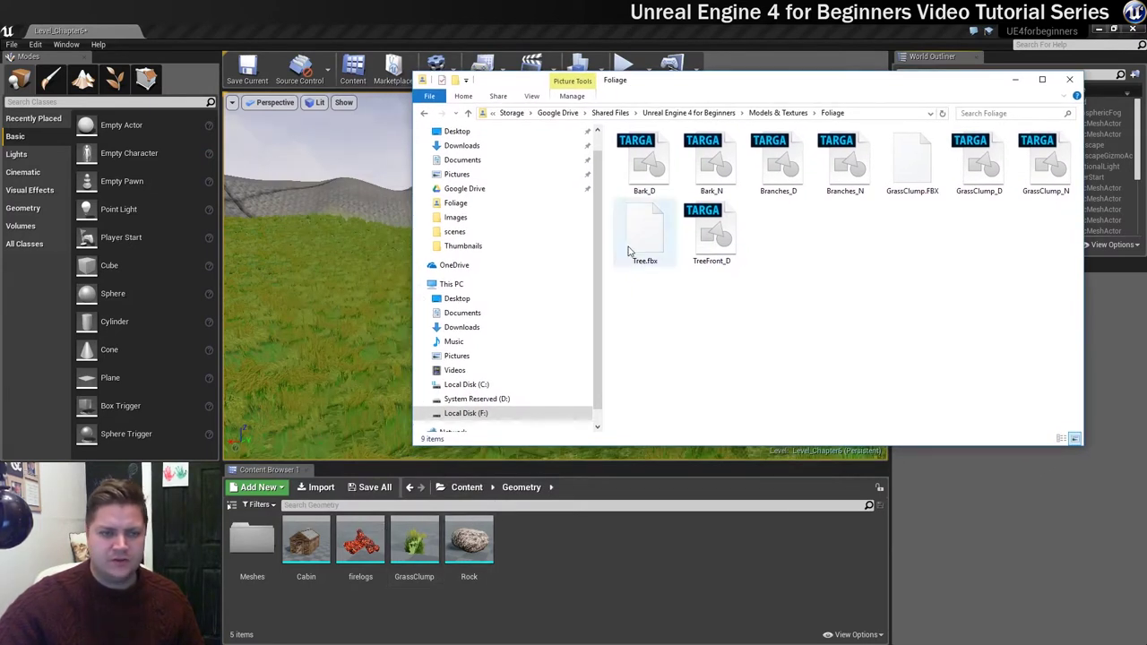
pyautogui.moveTo(650, 239); pyautogui.dragTo(639, 496)
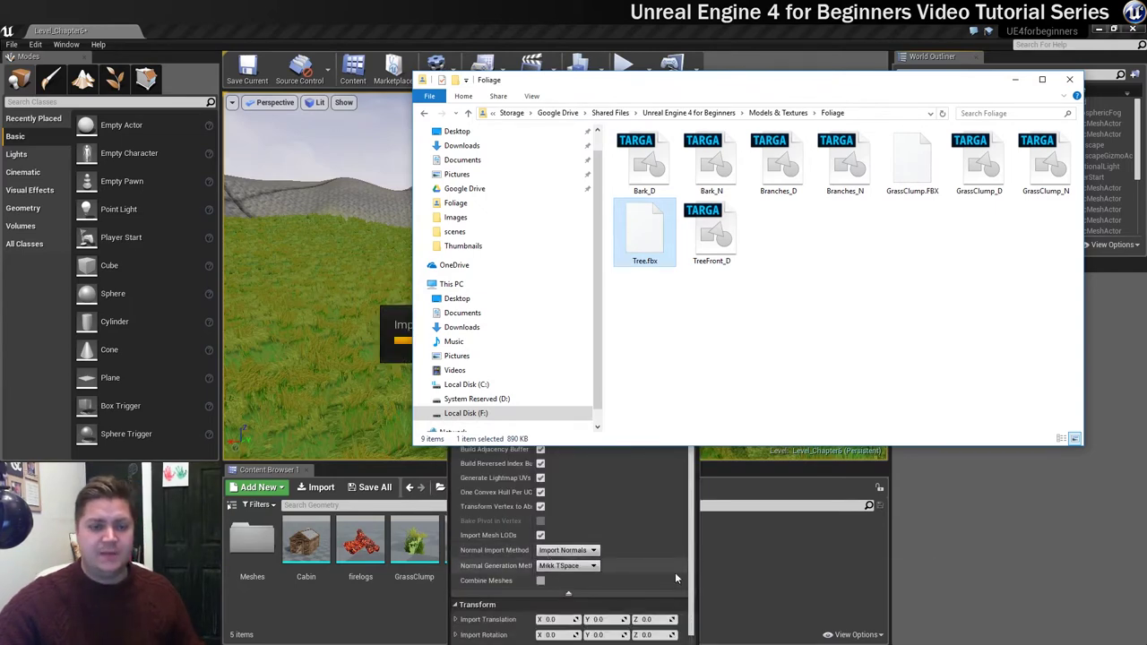
# Import Tree.fbx with Import Mesh LODs enabled, producing a 4-LOD Tree static mesh.
pyautogui.click(675, 578)
pyautogui.moveTo(554, 291); pyautogui.dragTo(541, 132)
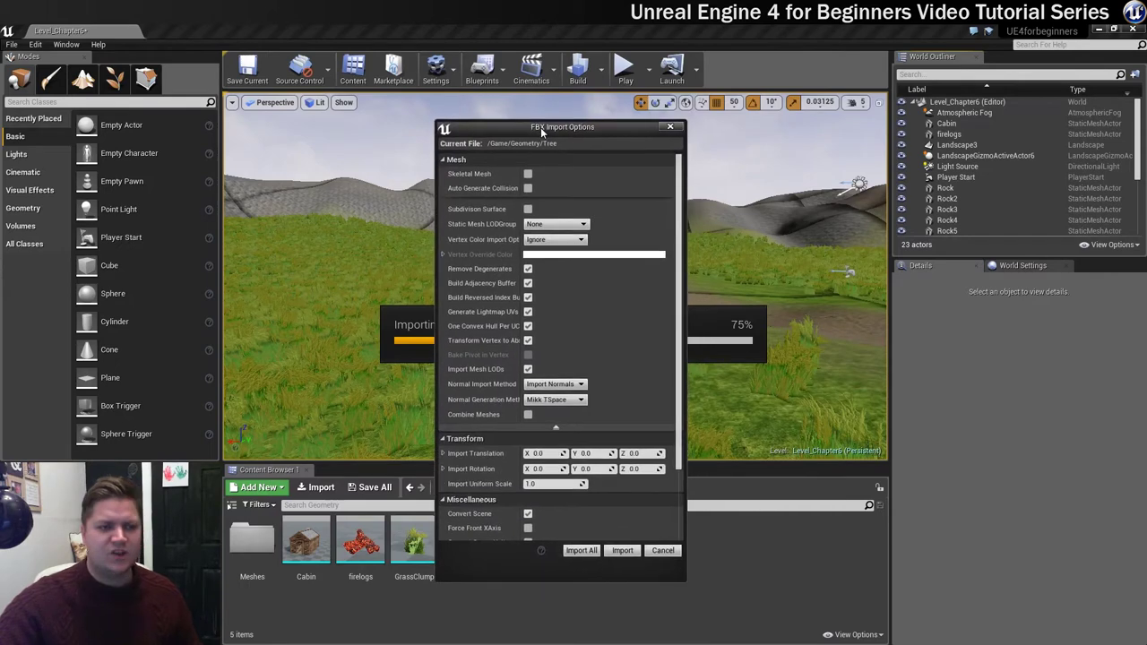
pyautogui.click(556, 428)
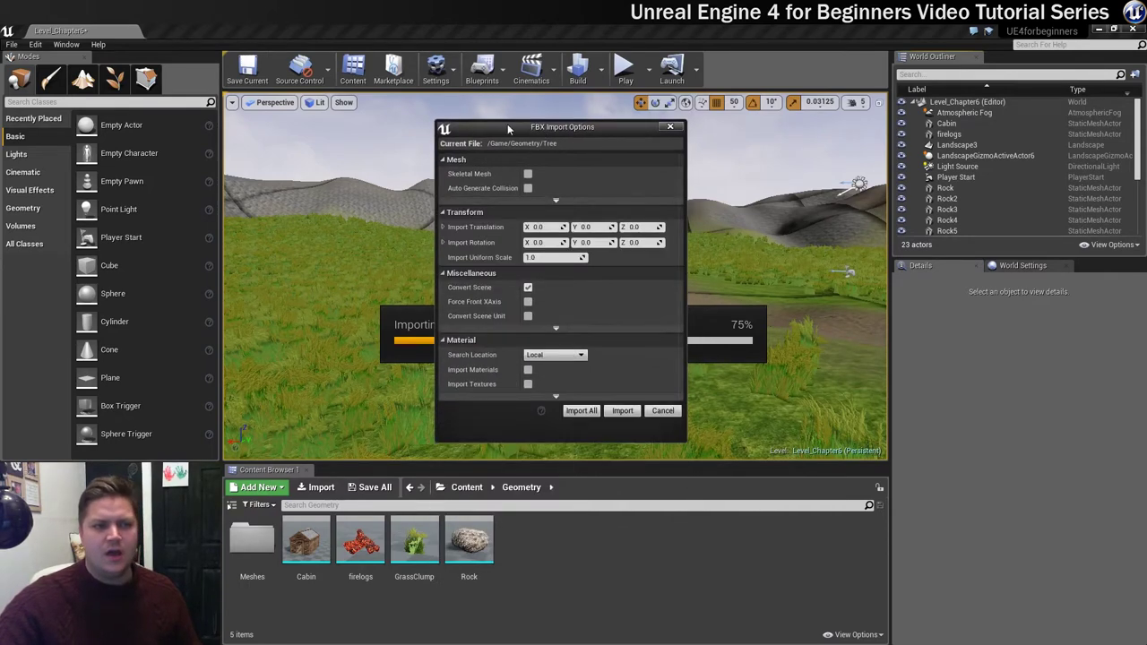
pyautogui.moveTo(507, 123); pyautogui.dragTo(494, 103)
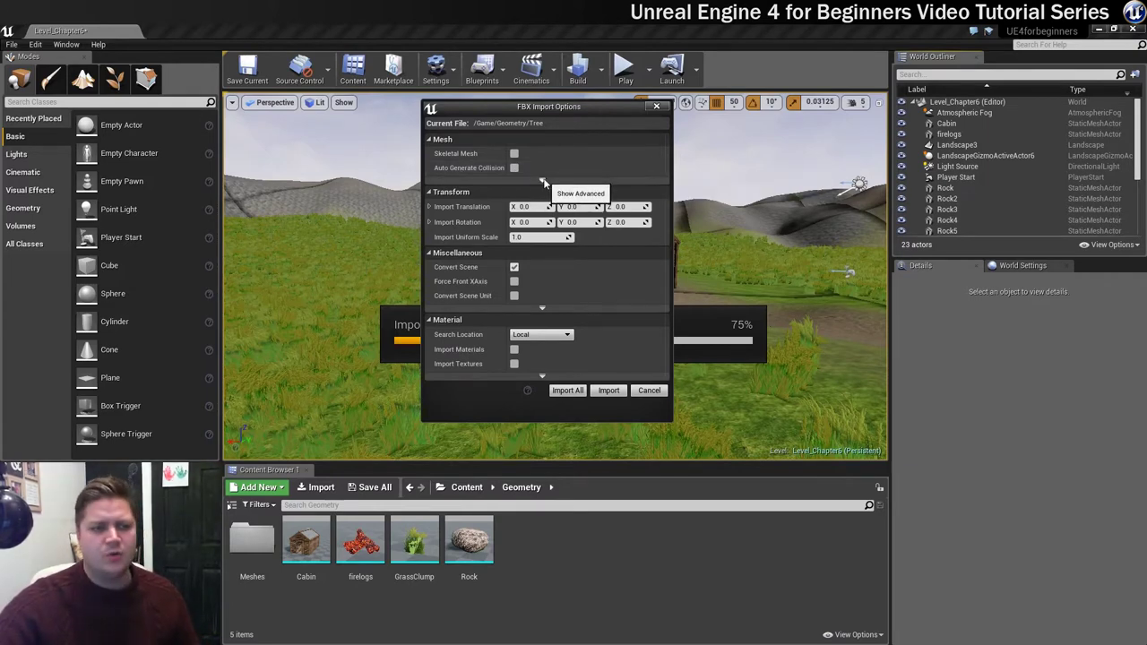
pyautogui.click(542, 182)
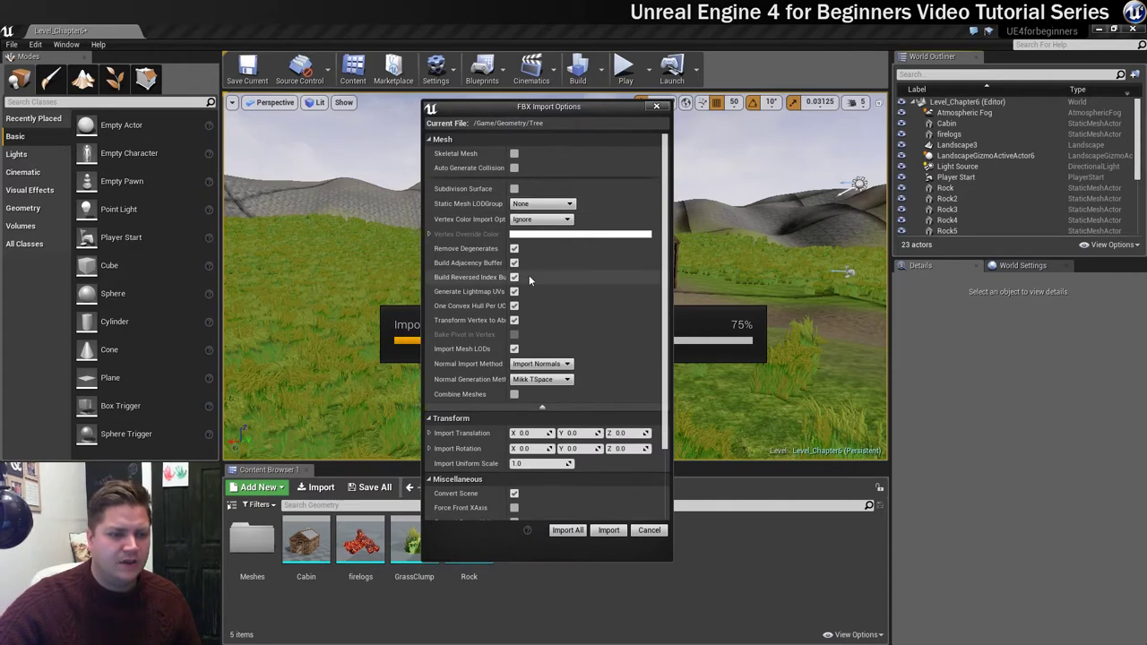
pyautogui.click(514, 350)
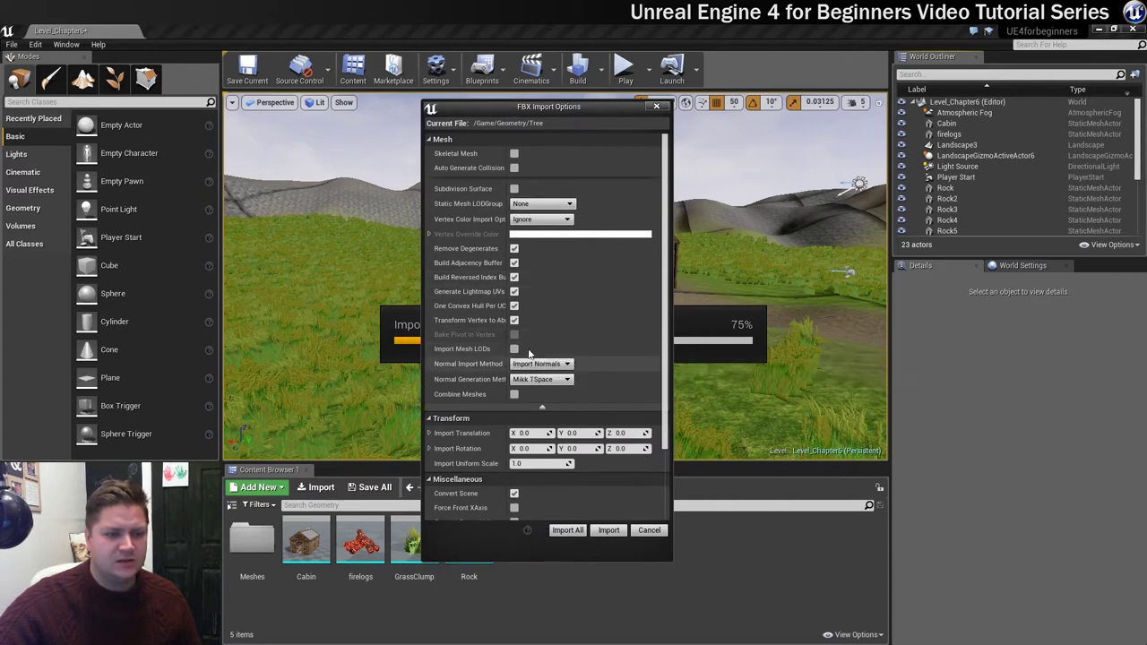
pyautogui.click(514, 349)
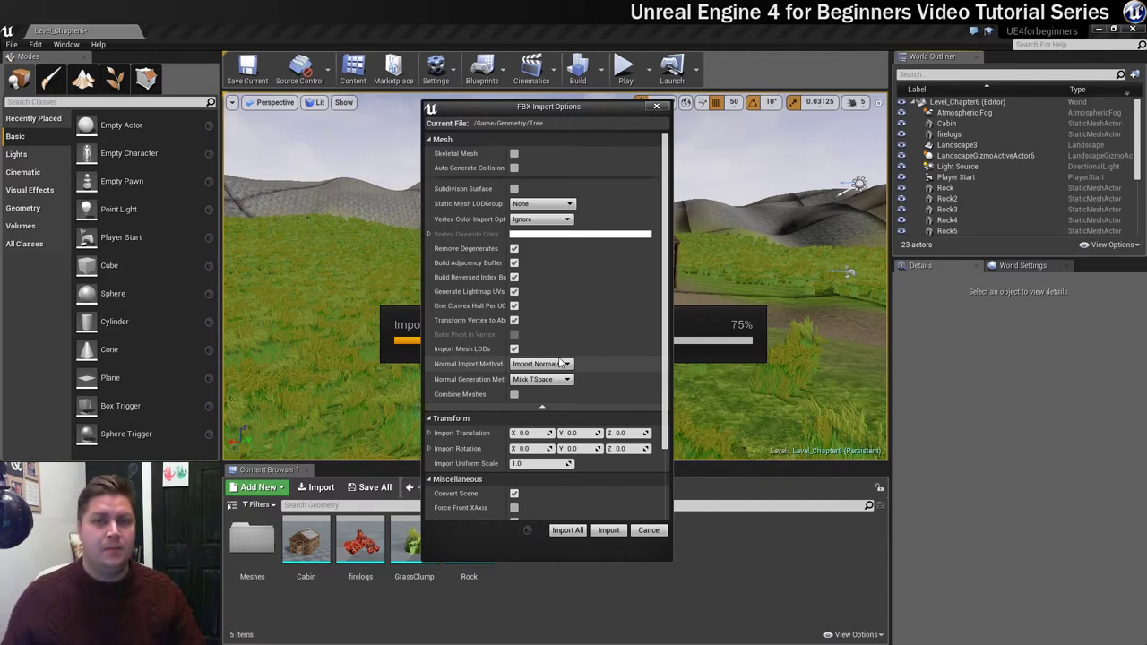
pyautogui.scroll(-3, 574, 394)
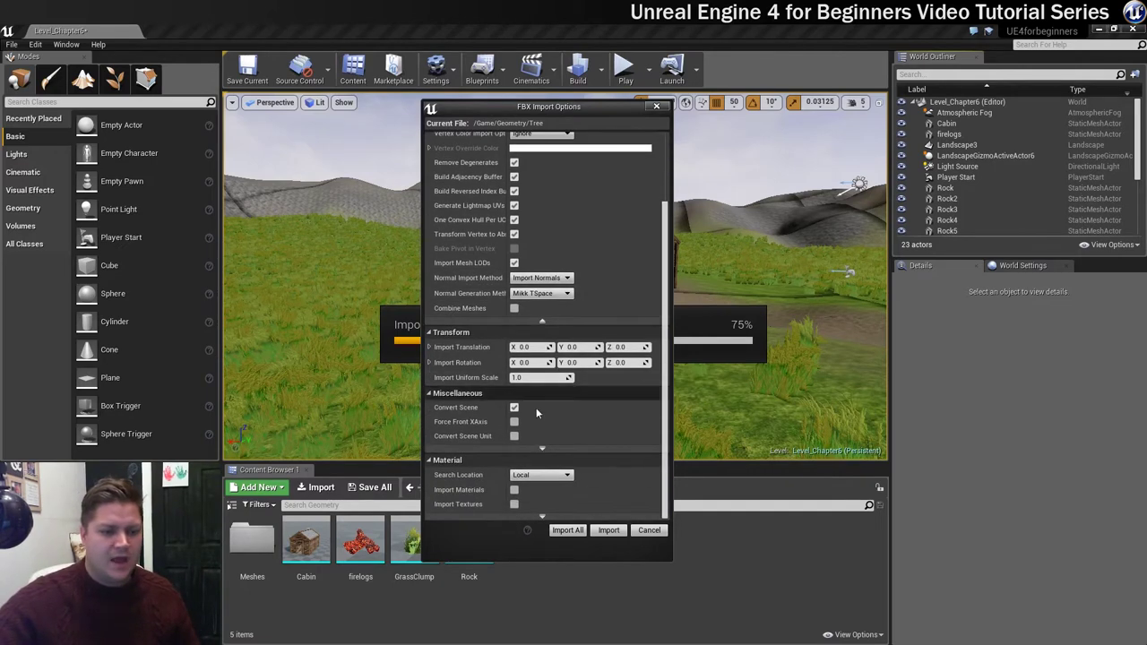
pyautogui.click(609, 528)
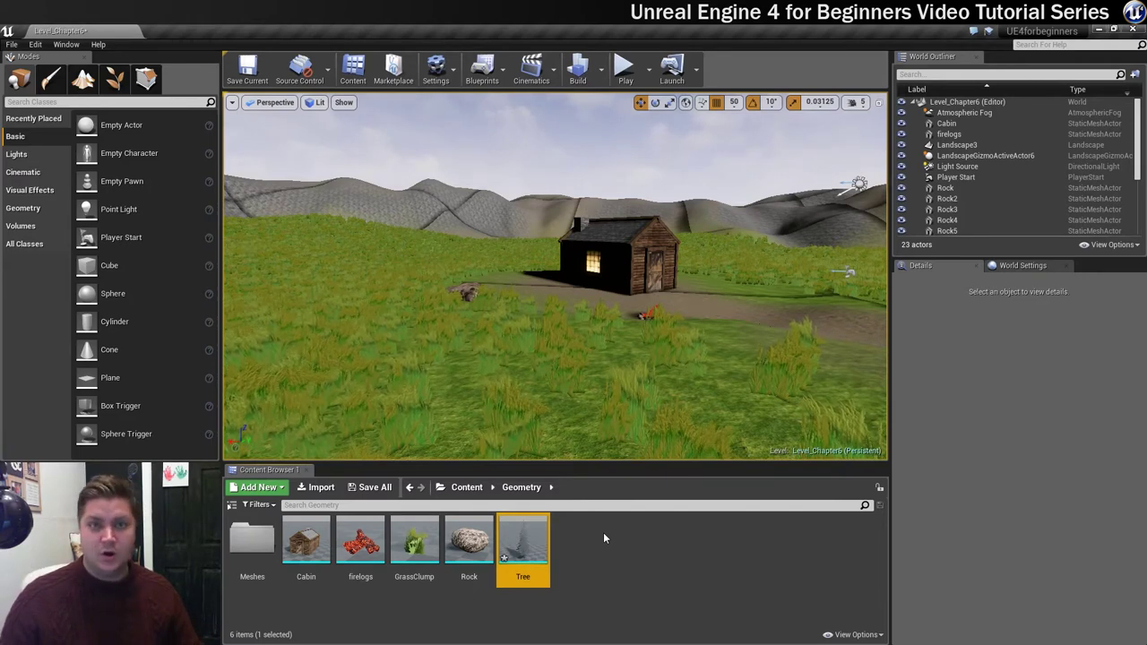
# Open the Tree mesh editor and dock its tab beside the Level_Chapter6 tab.
pyautogui.doubleClick(524, 543)
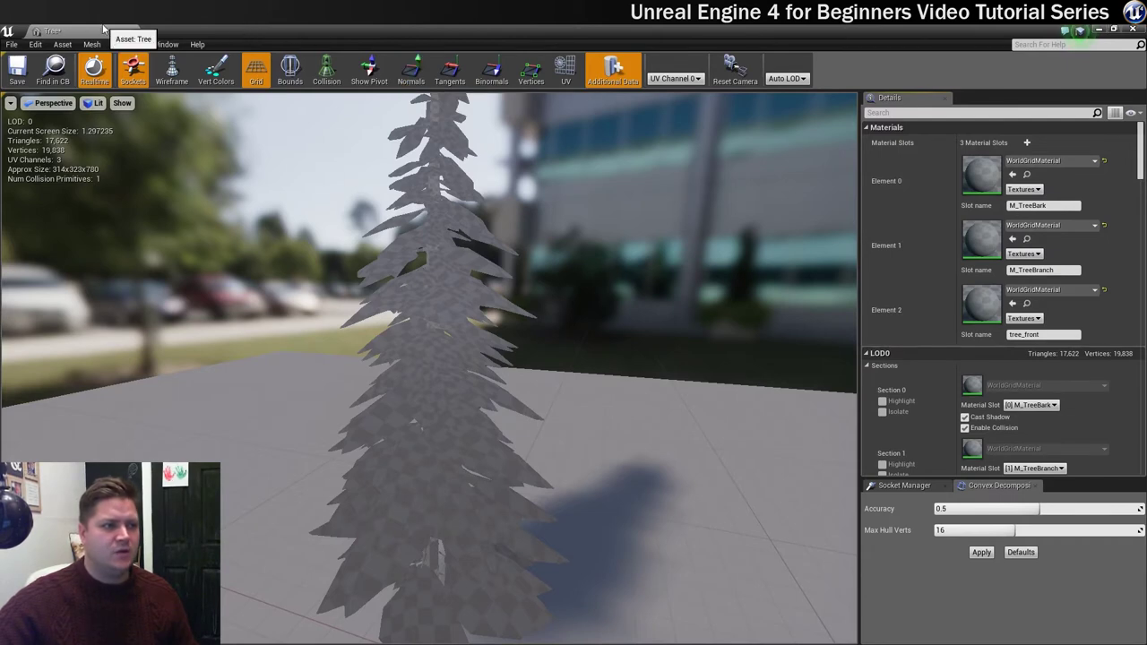
pyautogui.moveTo(52, 30); pyautogui.dragTo(196, 31)
# Import Bark_D, Bark_N, Branches_D, Branches_N and TreeFront_D from Explorer into Content > Textures.
pyautogui.click(60, 31)
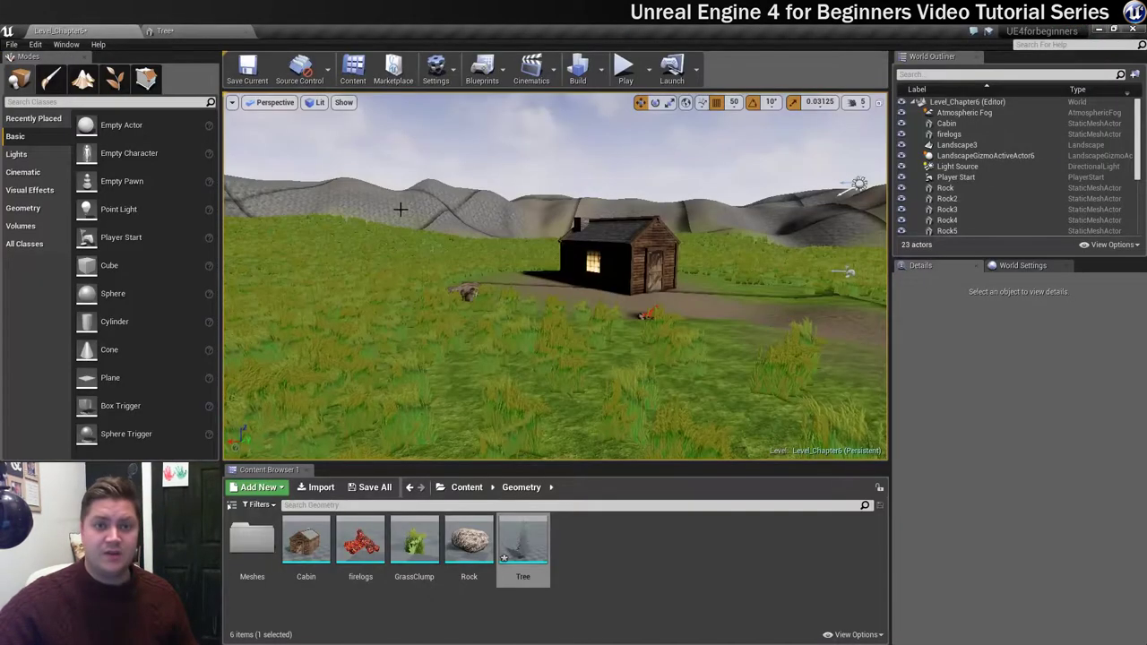
pyautogui.click(466, 487)
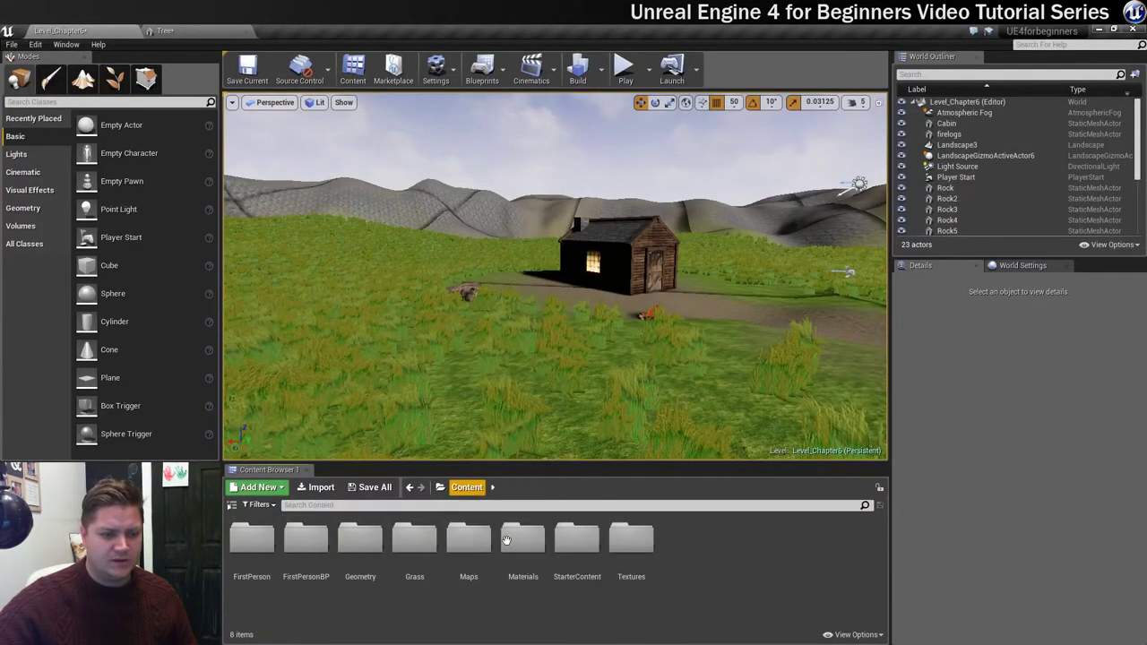
pyautogui.doubleClick(644, 550)
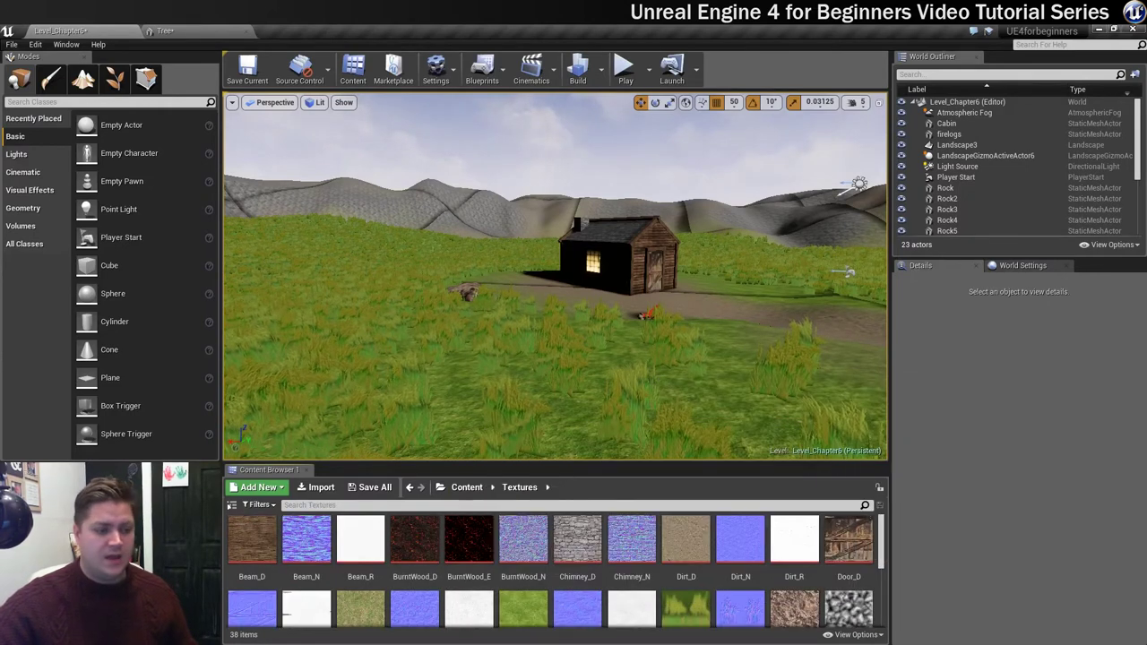
pyautogui.hotkey('alt', 'Tab')
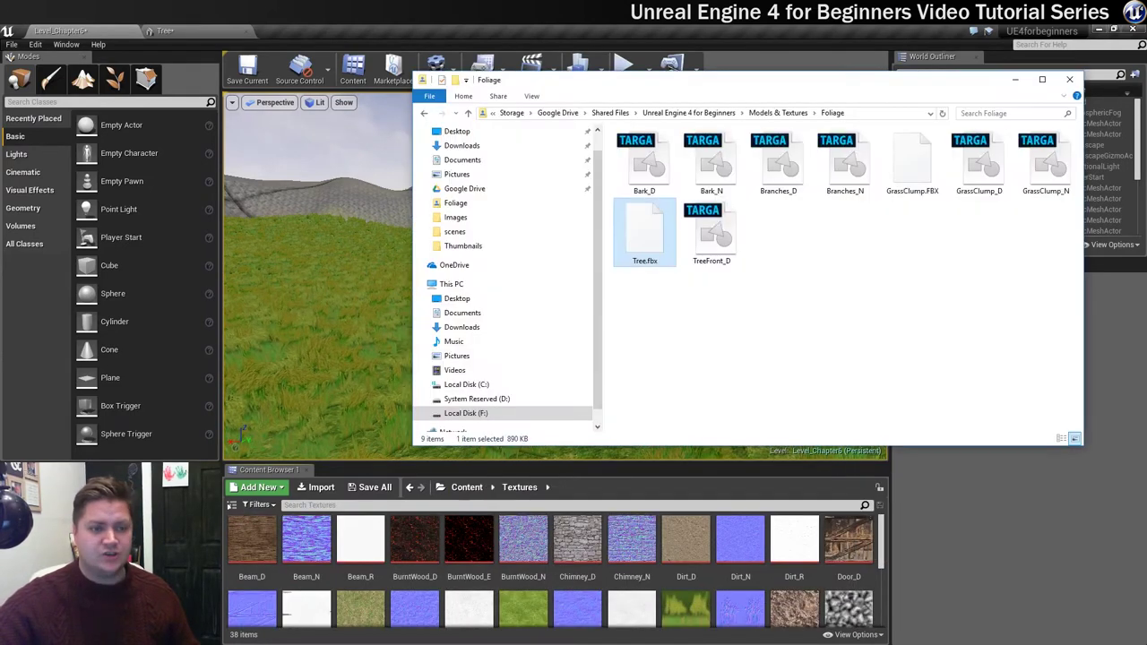
pyautogui.click(643, 156)
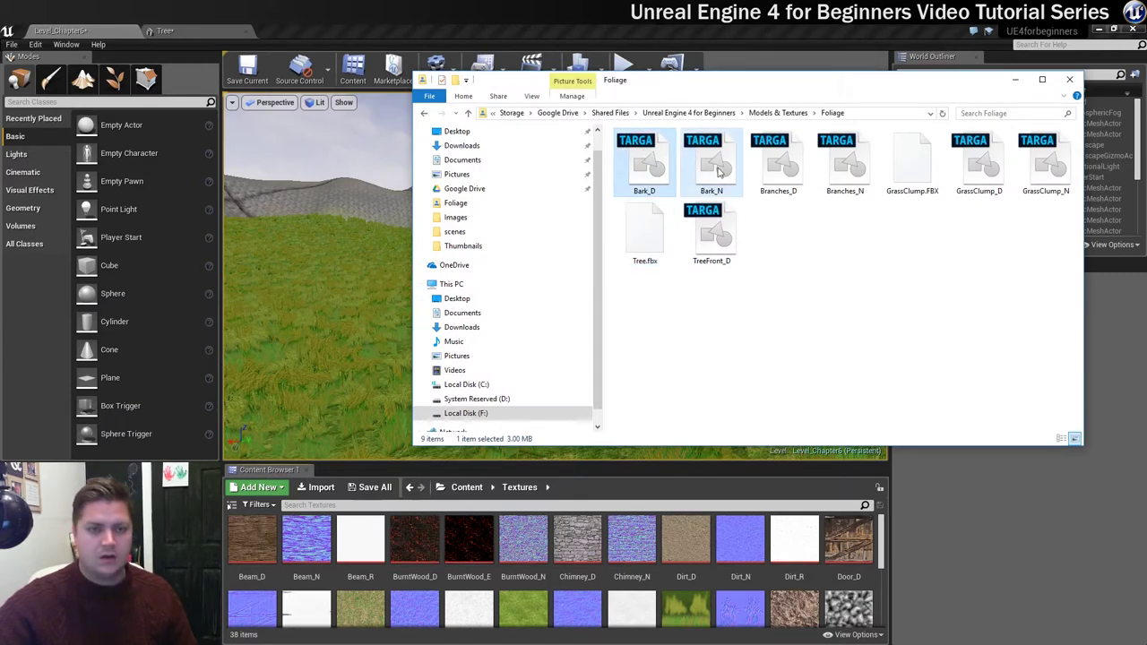
pyautogui.keyDown('ctrl'); pyautogui.click(717, 170); pyautogui.keyUp('ctrl')
pyautogui.keyDown('ctrl'); pyautogui.click(781, 170); pyautogui.keyUp('ctrl')
pyautogui.keyDown('ctrl'); pyautogui.click(854, 173); pyautogui.keyUp('ctrl')
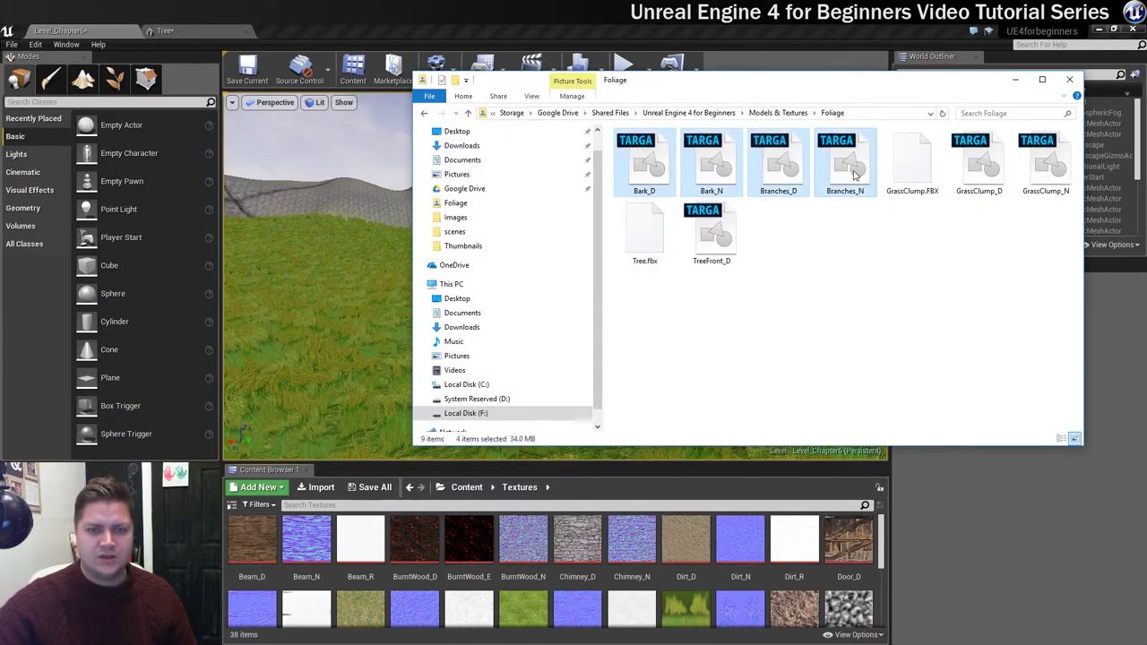
pyautogui.keyDown('ctrl'); pyautogui.click(722, 235); pyautogui.keyUp('ctrl')
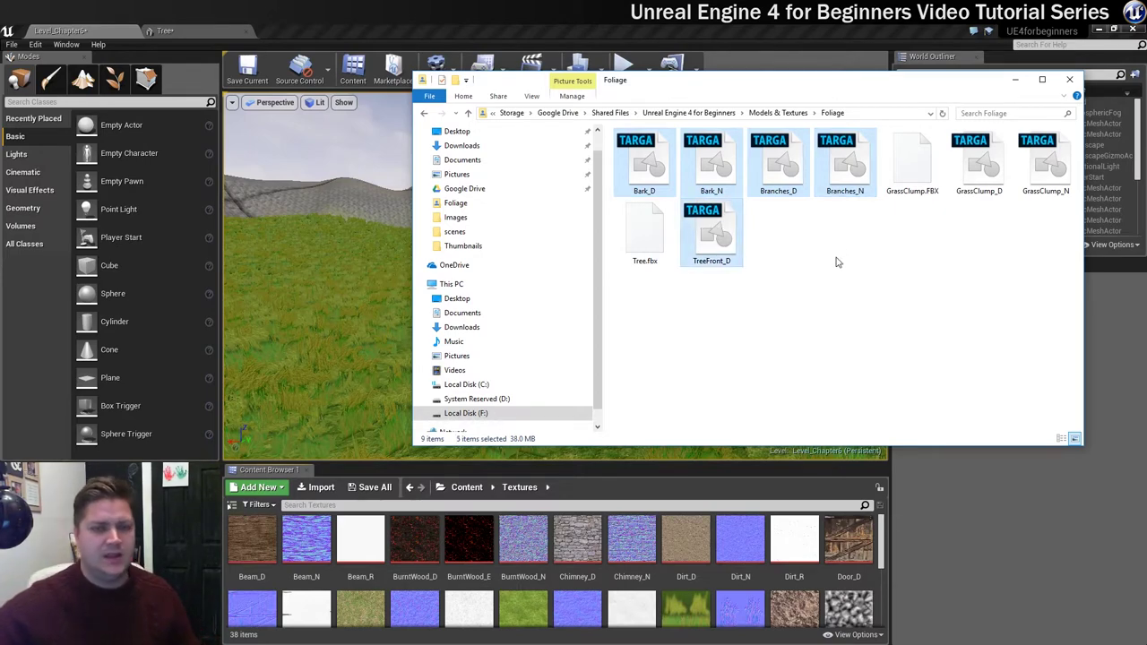
pyautogui.moveTo(845, 166); pyautogui.dragTo(708, 562)
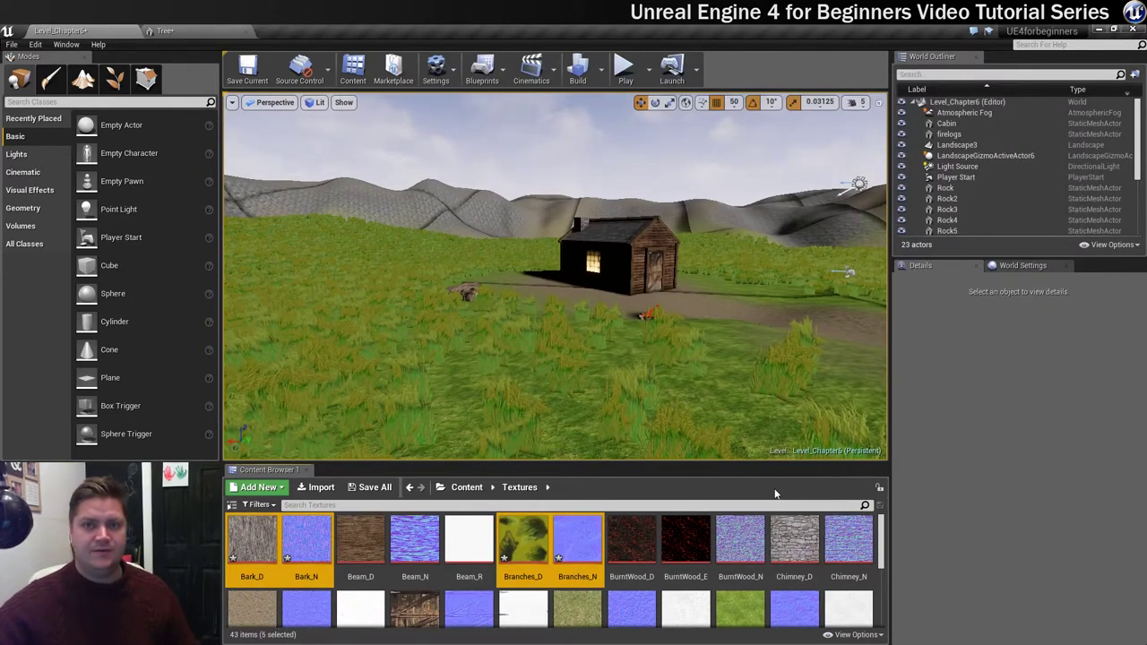
# Add a new material named M_Bark to the Content > Materials folder.
pyautogui.click(467, 488)
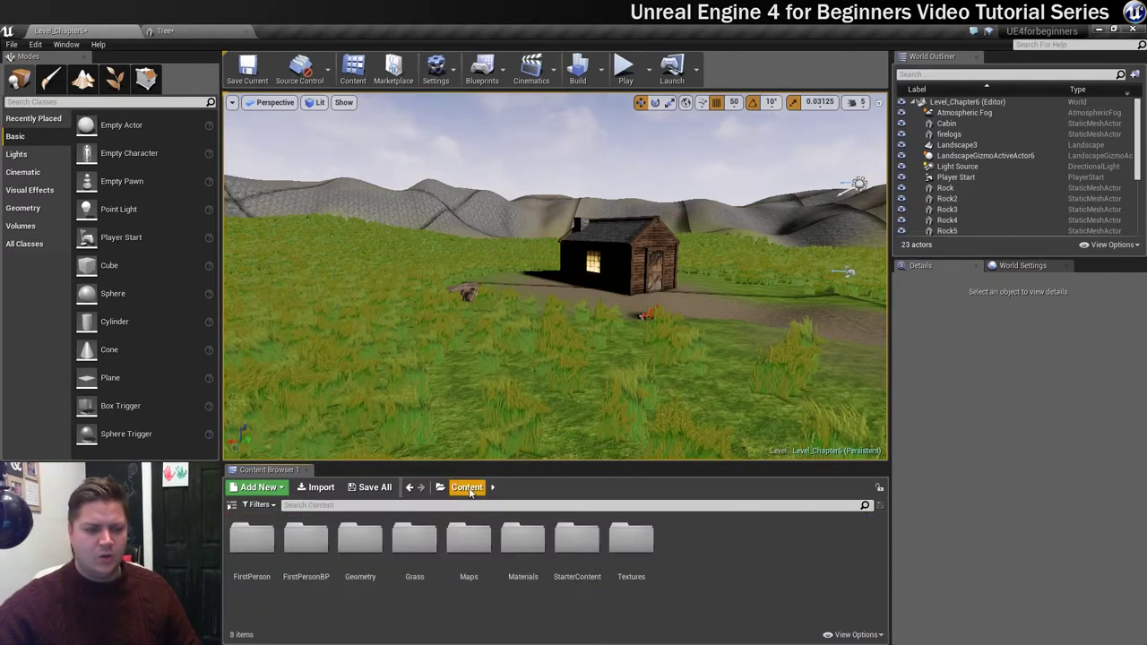
pyautogui.doubleClick(523, 538)
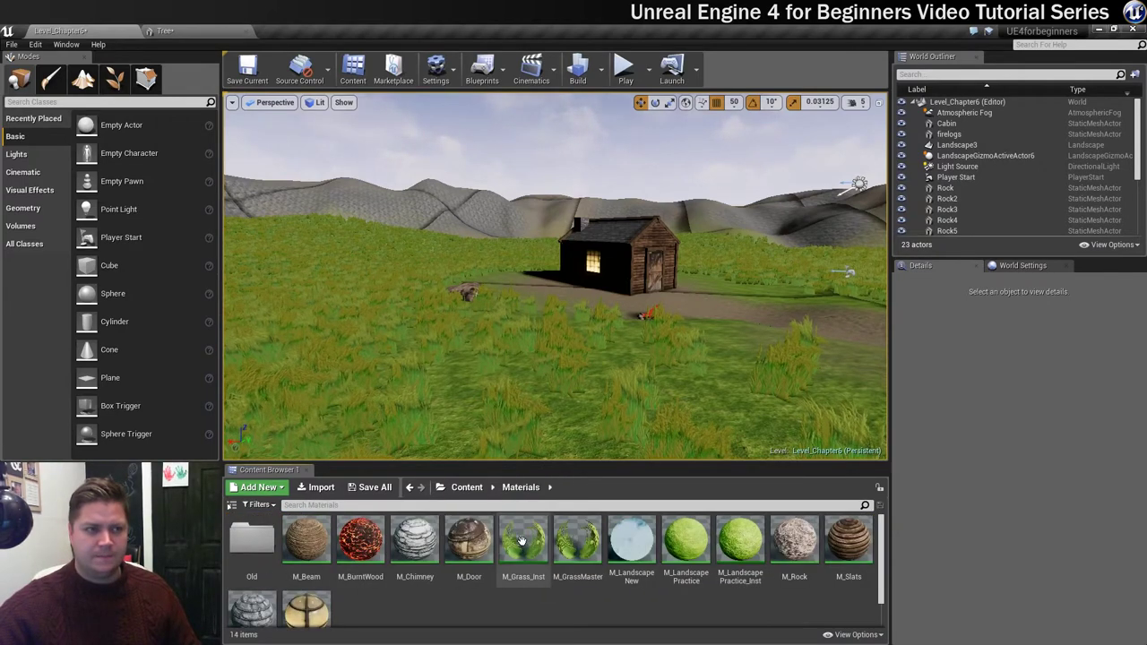
pyautogui.click(164, 31)
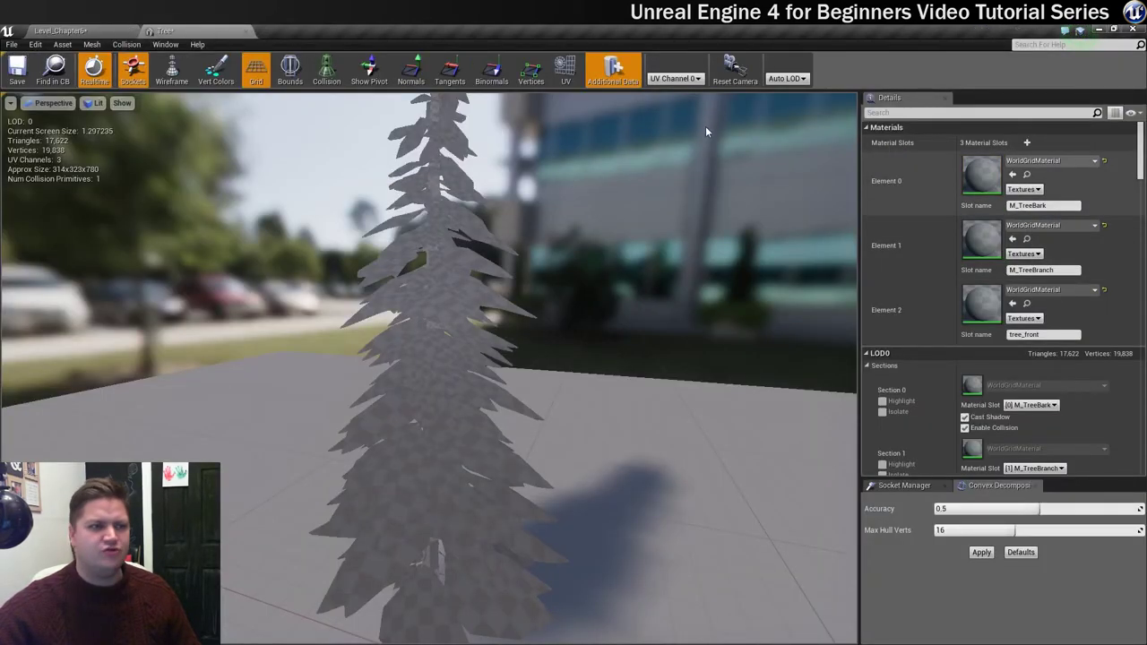
pyautogui.click(60, 30)
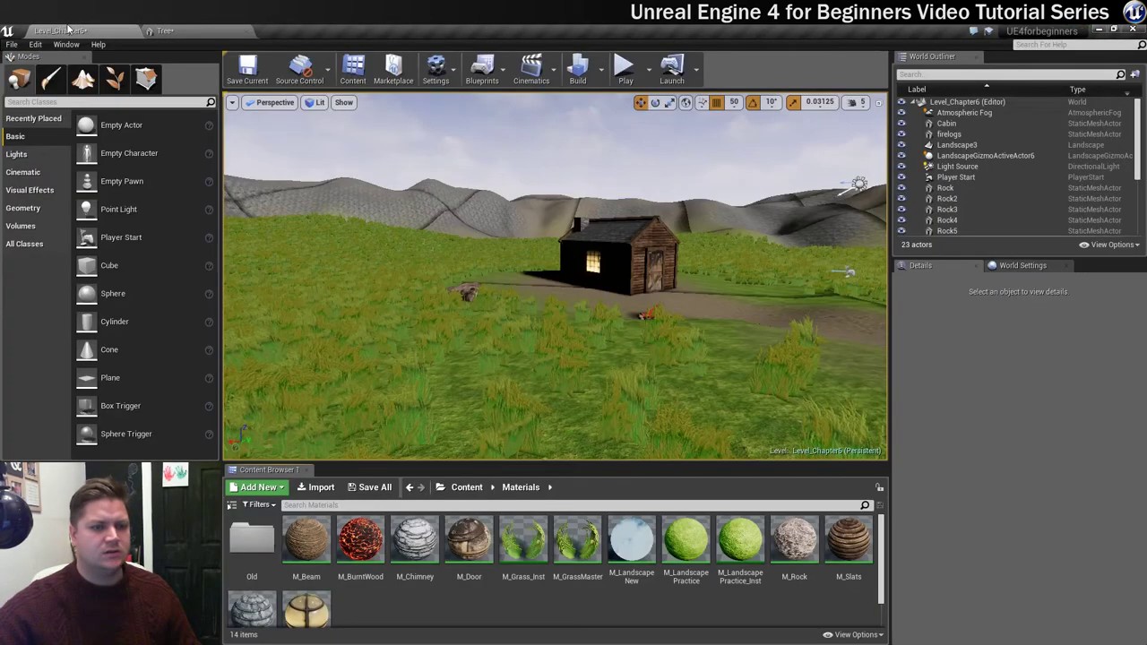
pyautogui.rightClick(436, 609)
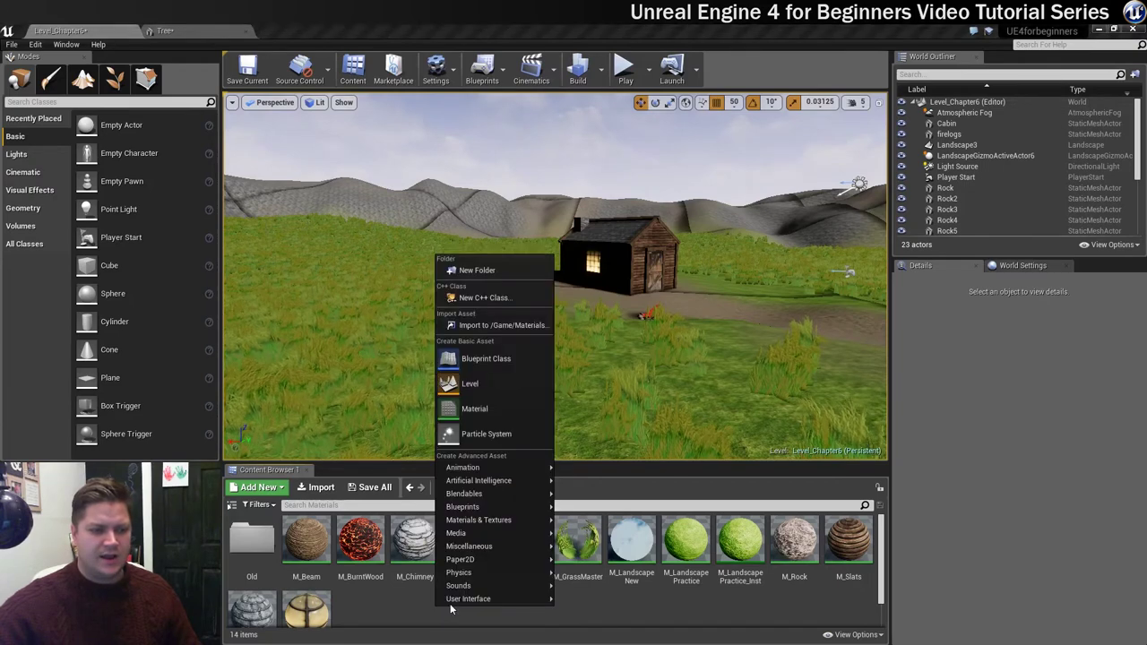
pyautogui.click(481, 410)
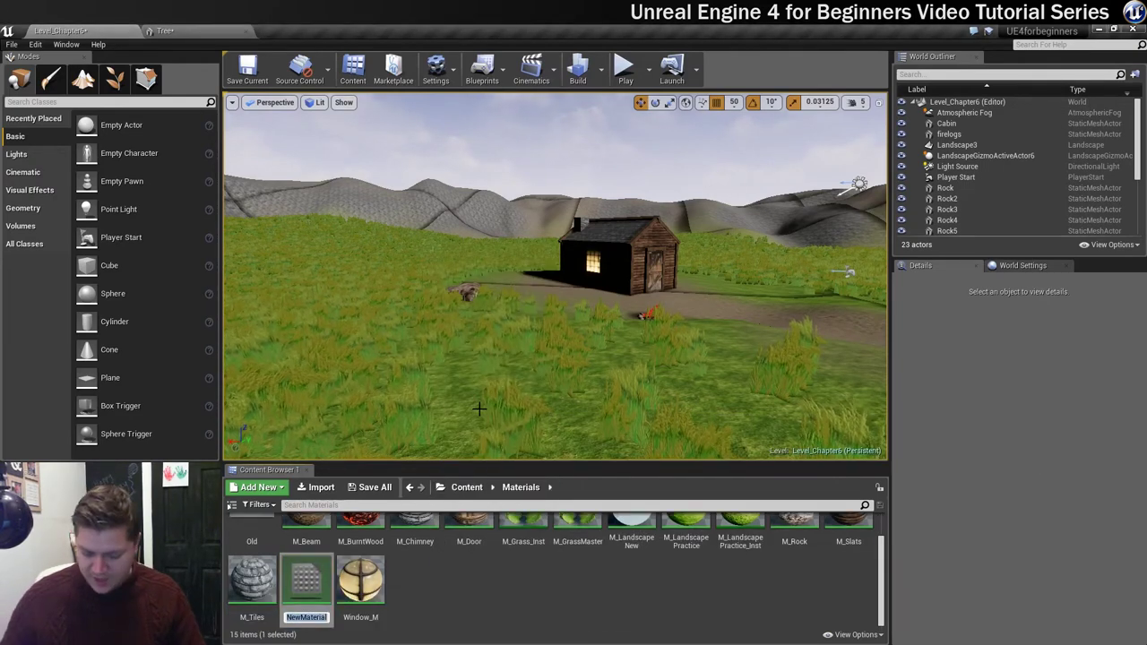
pyautogui.write('M_Bark')
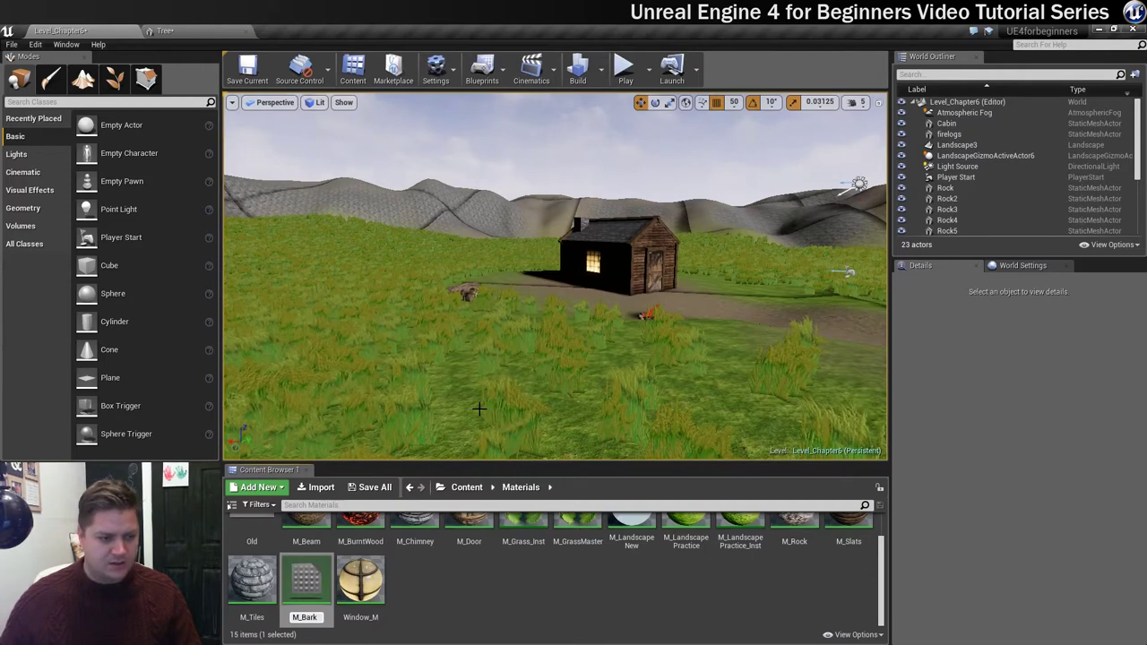
pyautogui.press('Return')
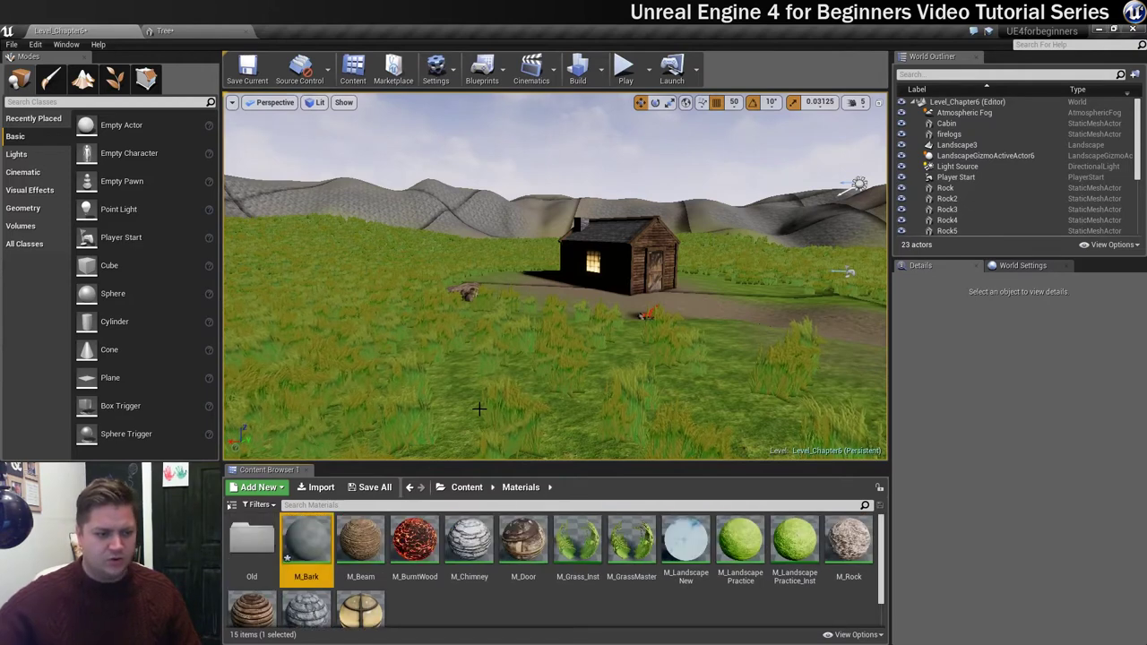
# In M_Bark, add two Texture Sample nodes set to Bark_D and Bark_N.
pyautogui.doubleClick(305, 533)
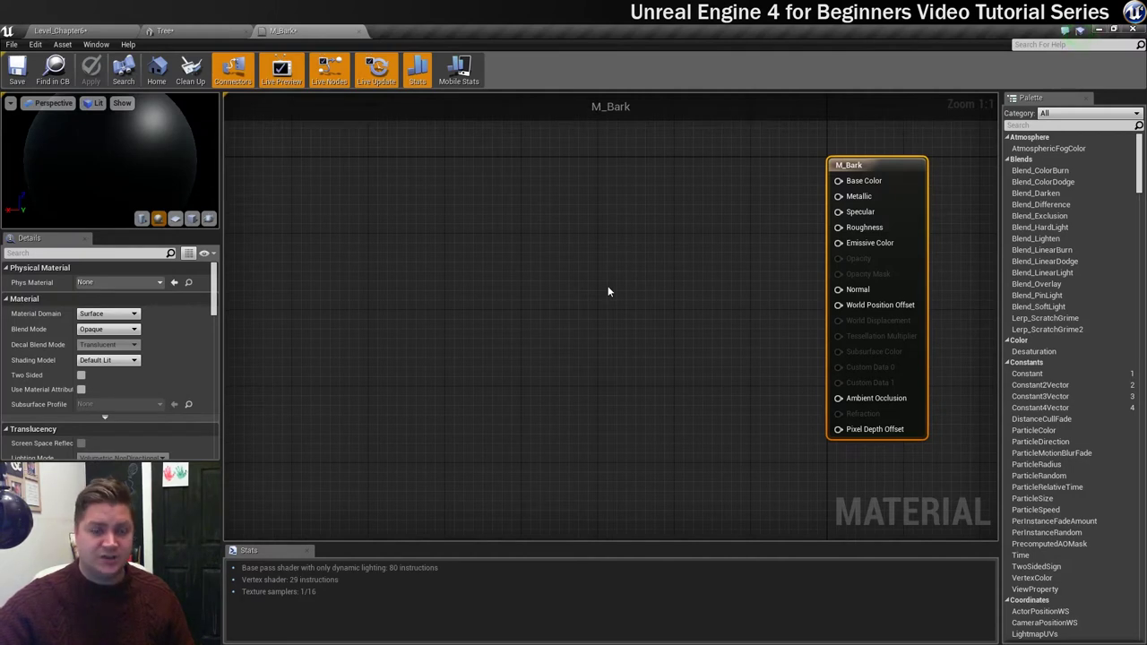
pyautogui.click(530, 173)
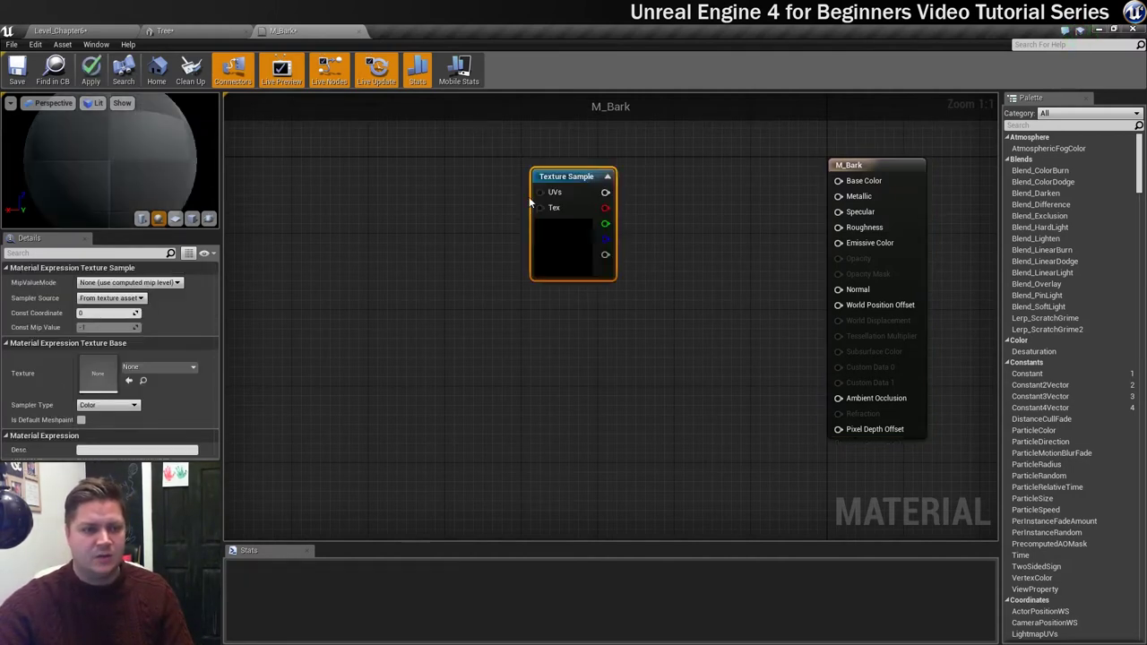
pyautogui.click(530, 303)
pyautogui.click(556, 240)
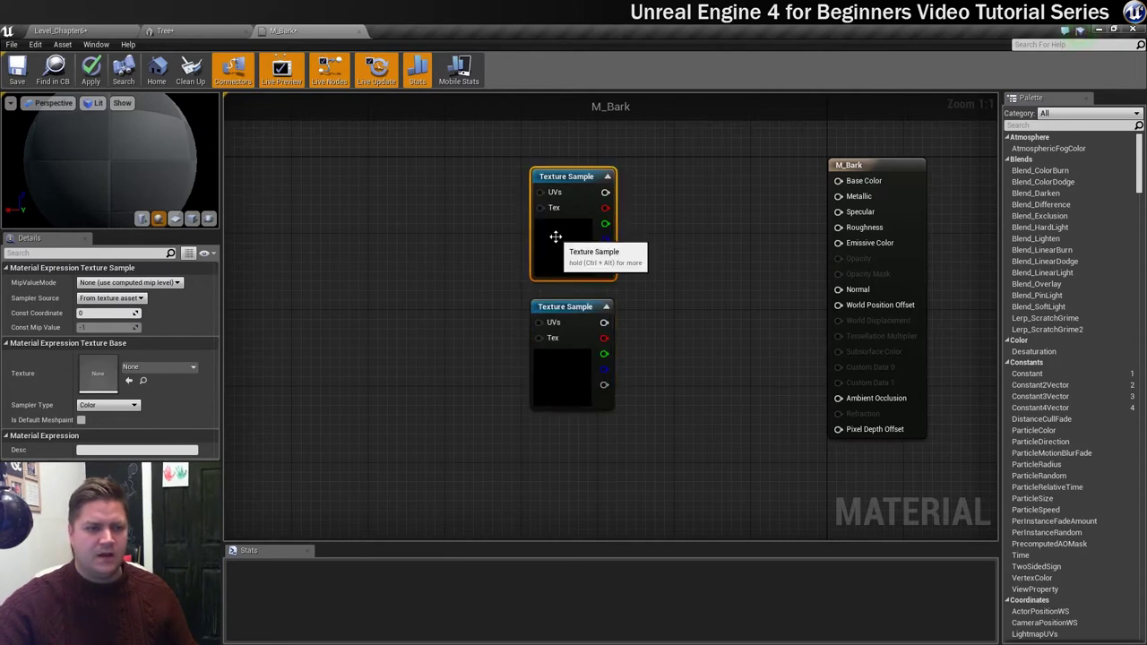
pyautogui.click(146, 368)
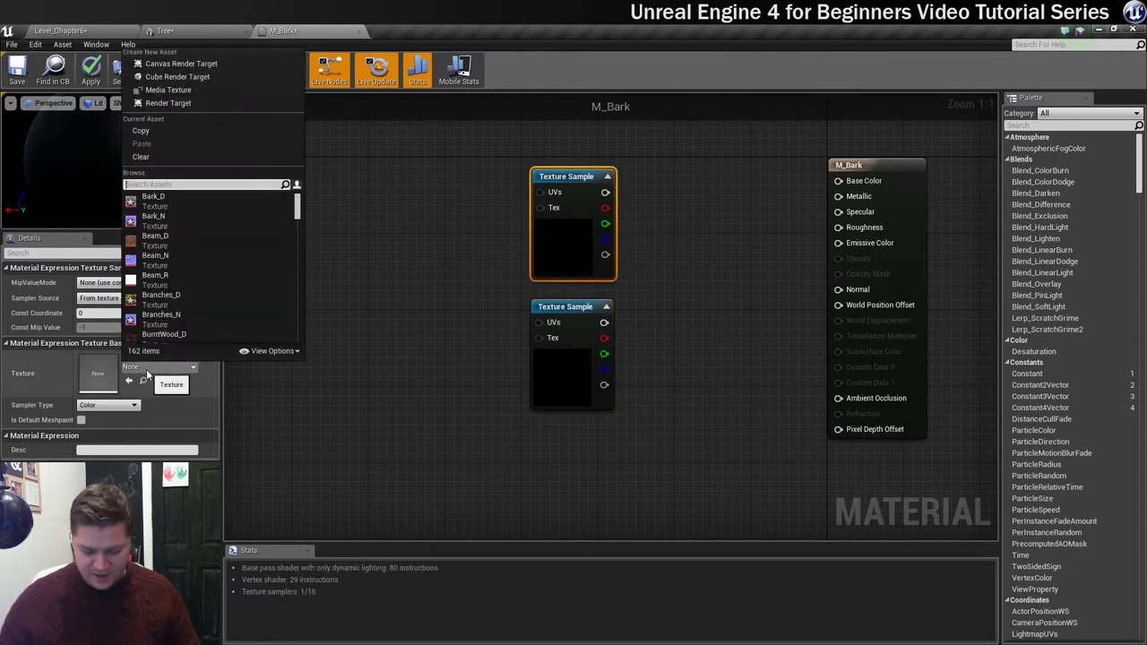
pyautogui.write('bark')
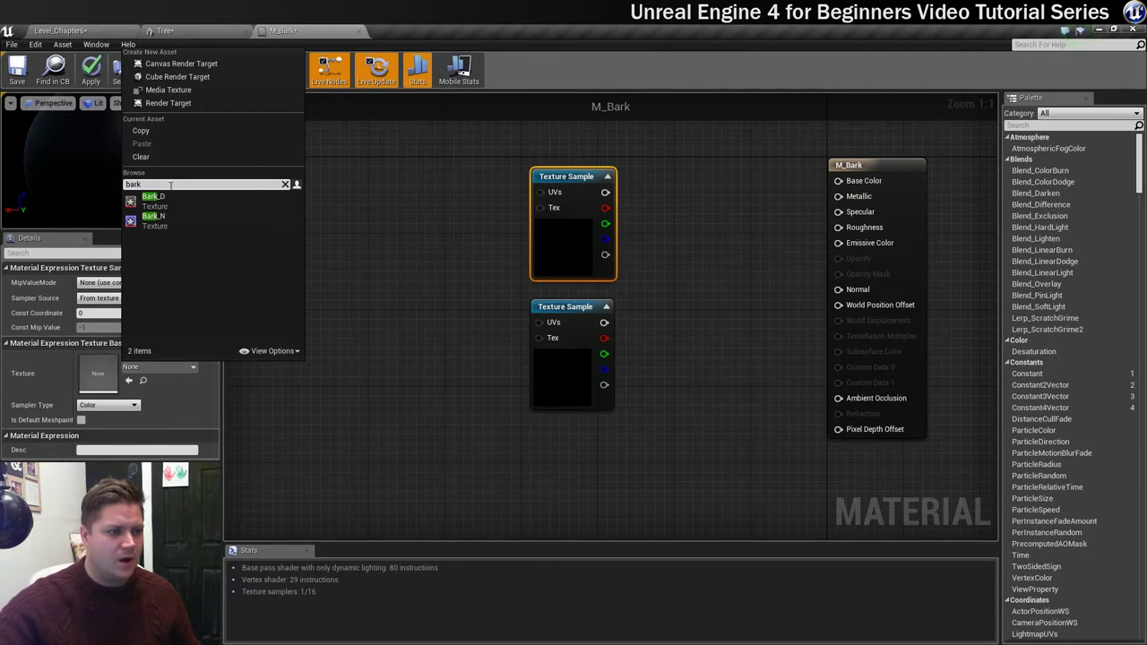
pyautogui.click(165, 198)
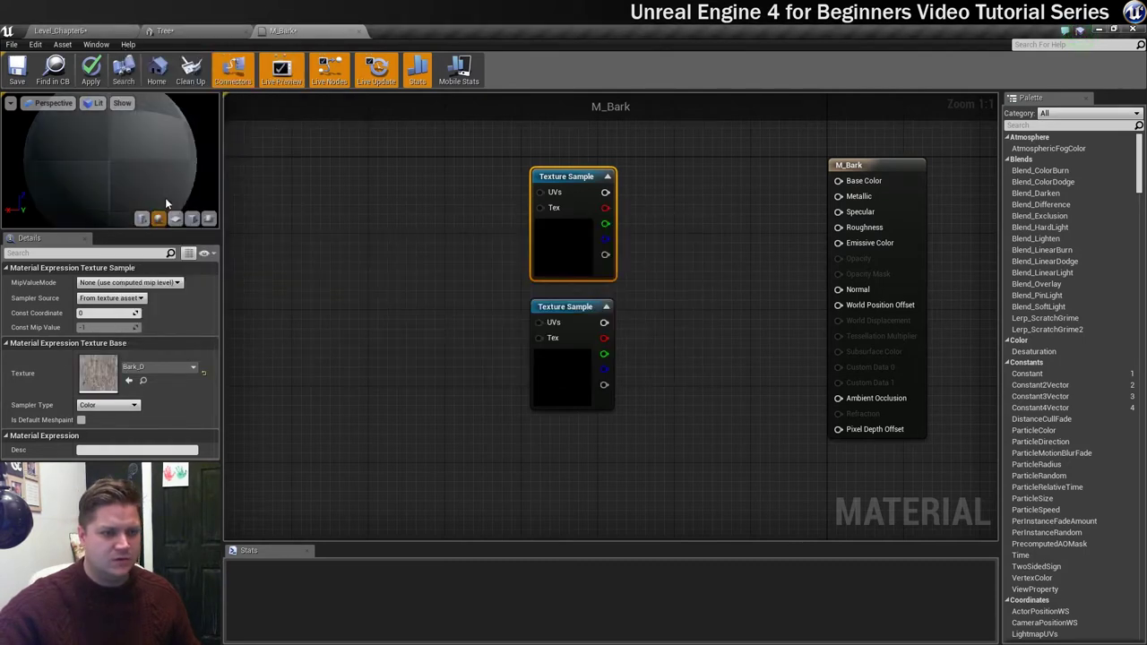
pyautogui.click(575, 381)
pyautogui.click(144, 369)
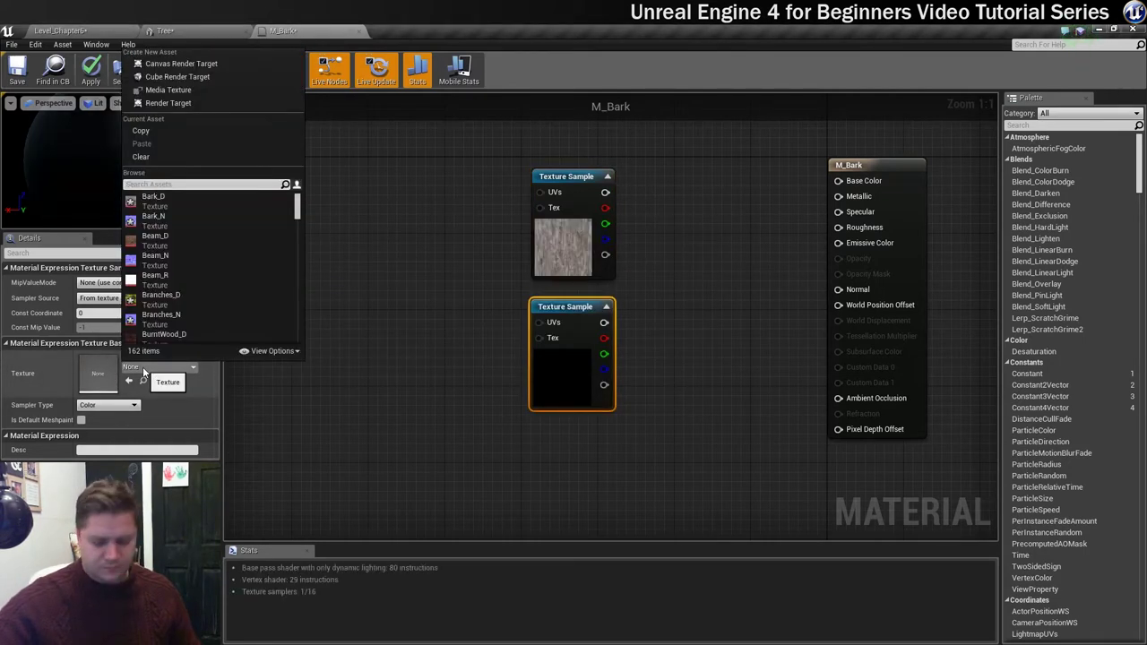
pyautogui.write('bark')
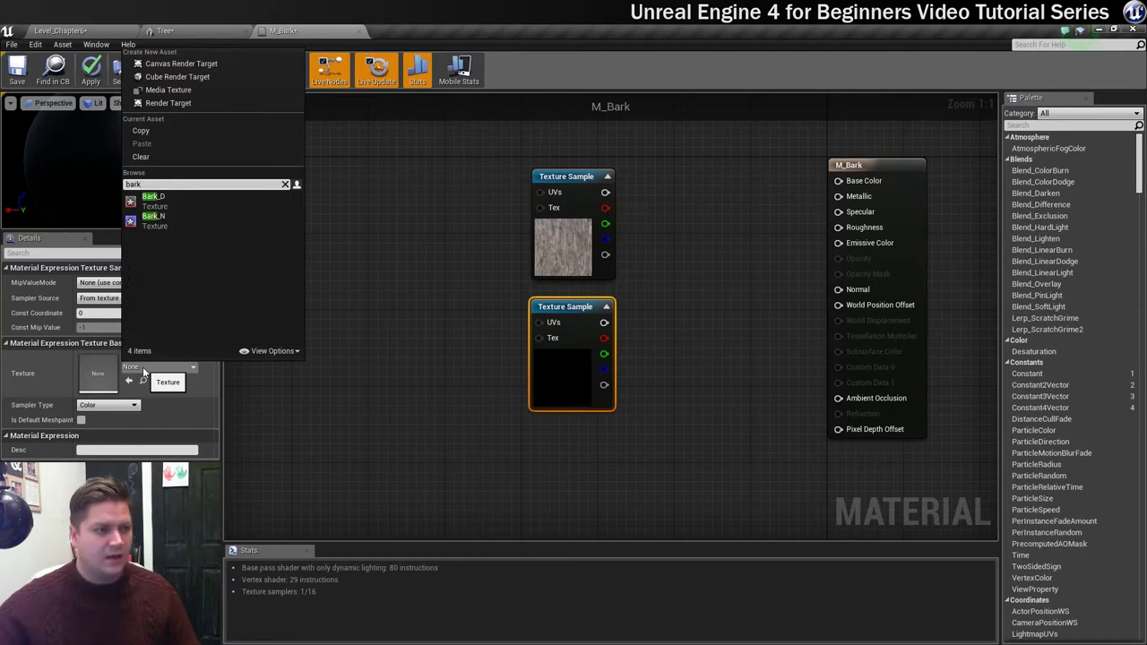
pyautogui.click(171, 228)
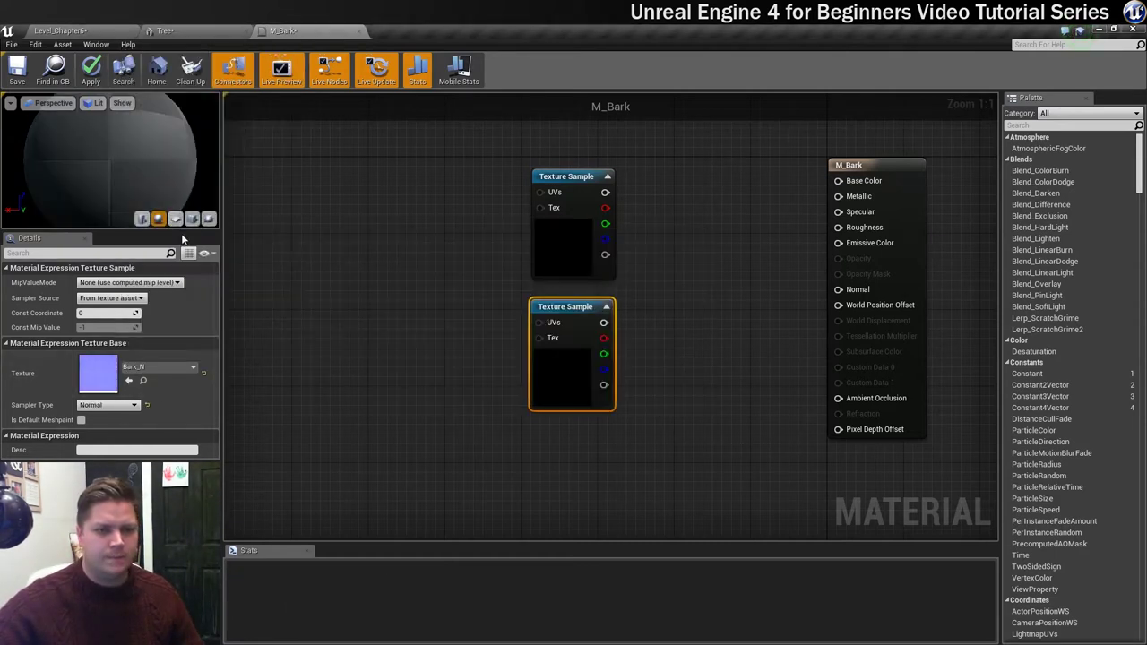
# Wire Bark_D to Base Color, Bark_N to Normal and a 0.9 constant to Roughness, then save.
pyautogui.moveTo(605, 192); pyautogui.dragTo(837, 182)
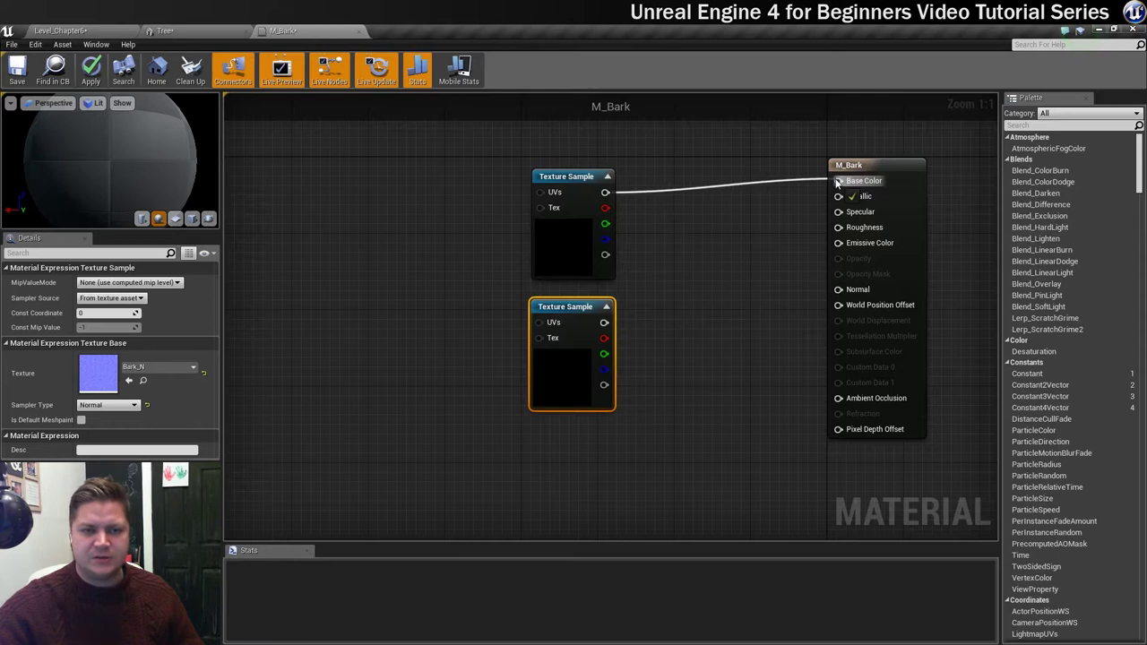
pyautogui.moveTo(604, 322); pyautogui.dragTo(838, 294)
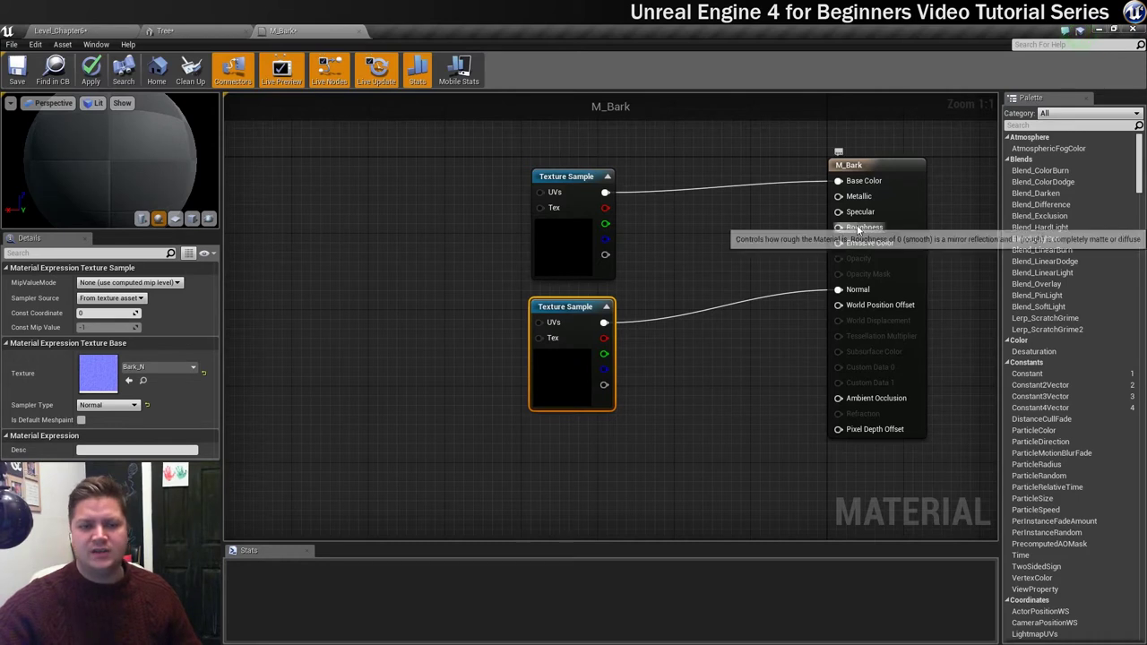
pyautogui.press('1')
pyautogui.click(742, 224)
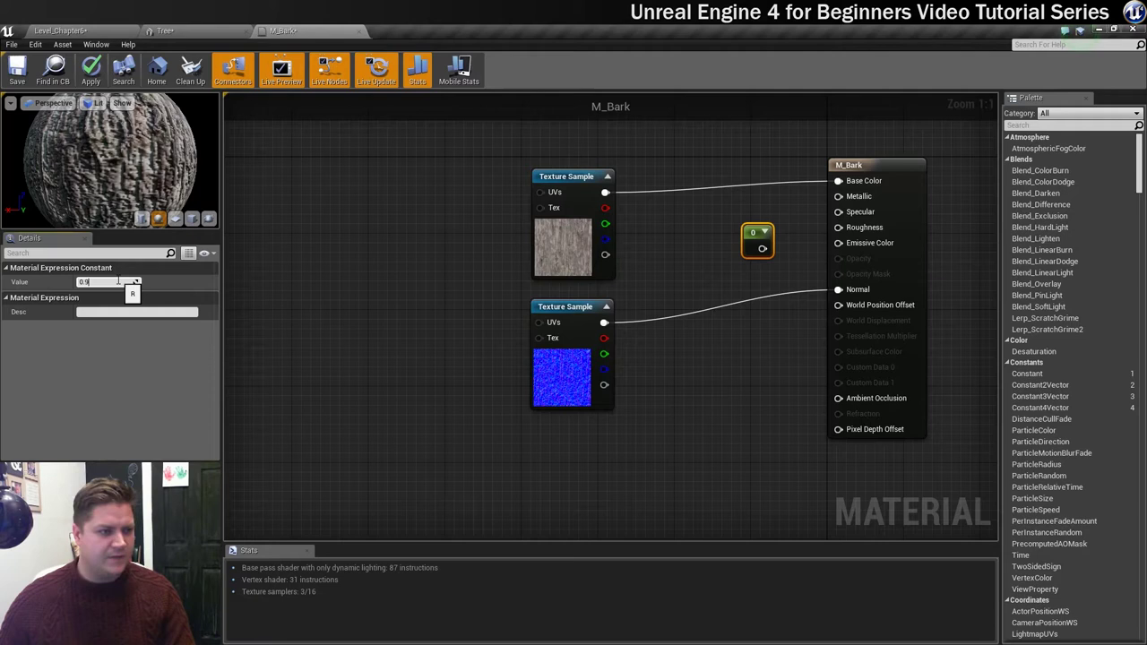
pyautogui.press('Return')
pyautogui.moveTo(770, 248); pyautogui.dragTo(838, 229)
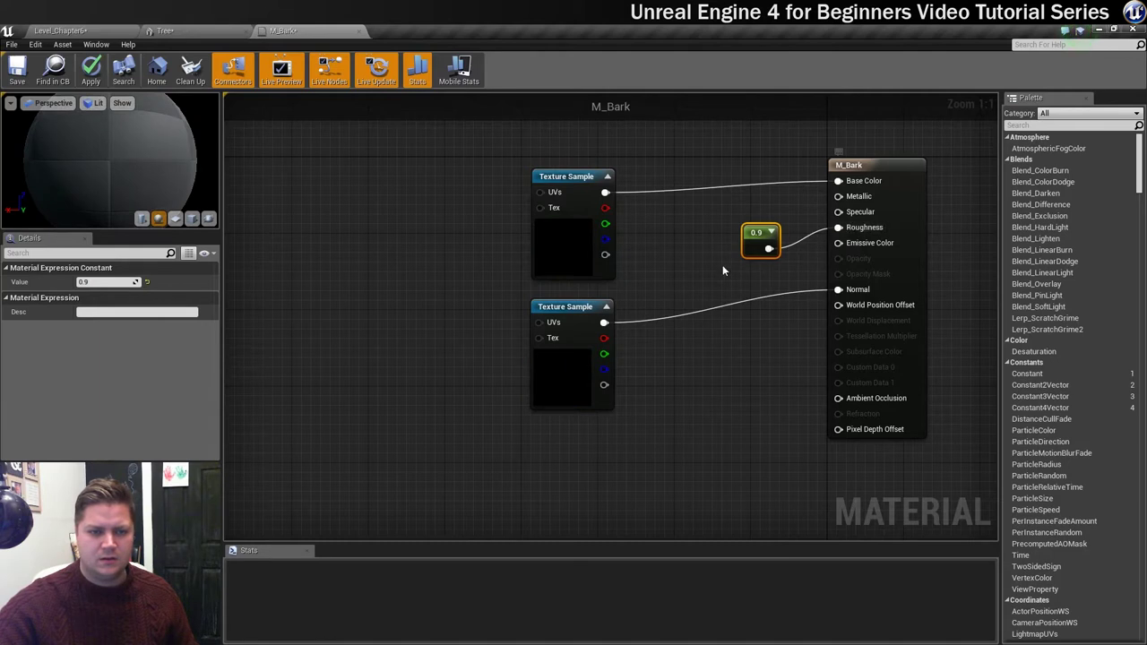
pyautogui.moveTo(681, 261); pyautogui.dragTo(710, 277, button='right')
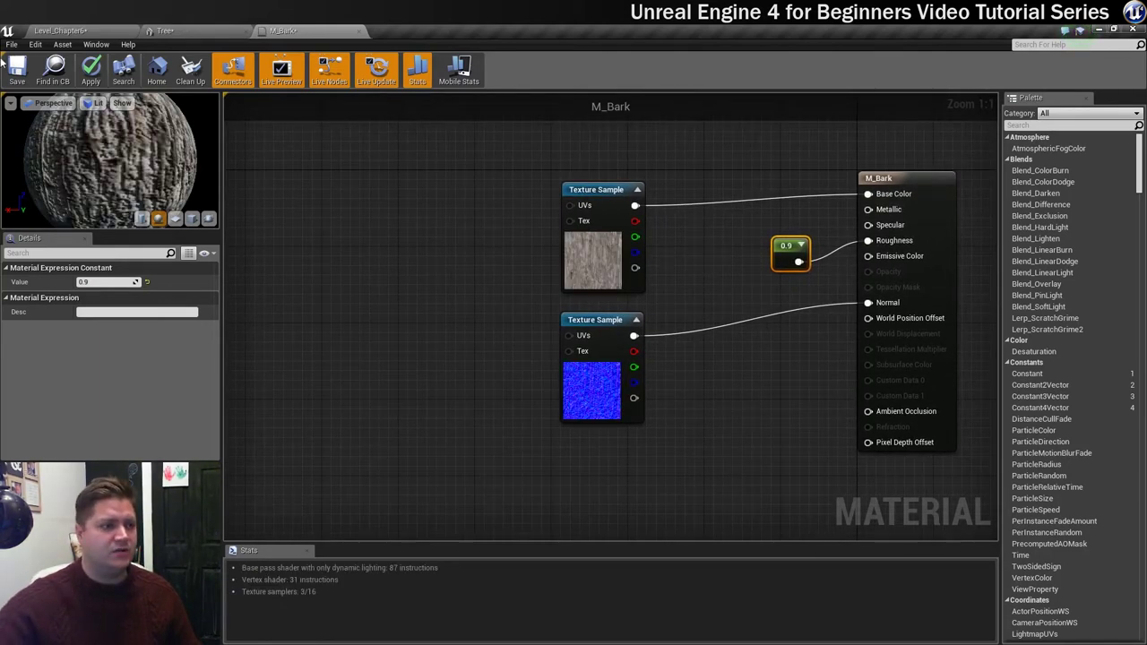
pyautogui.click(17, 69)
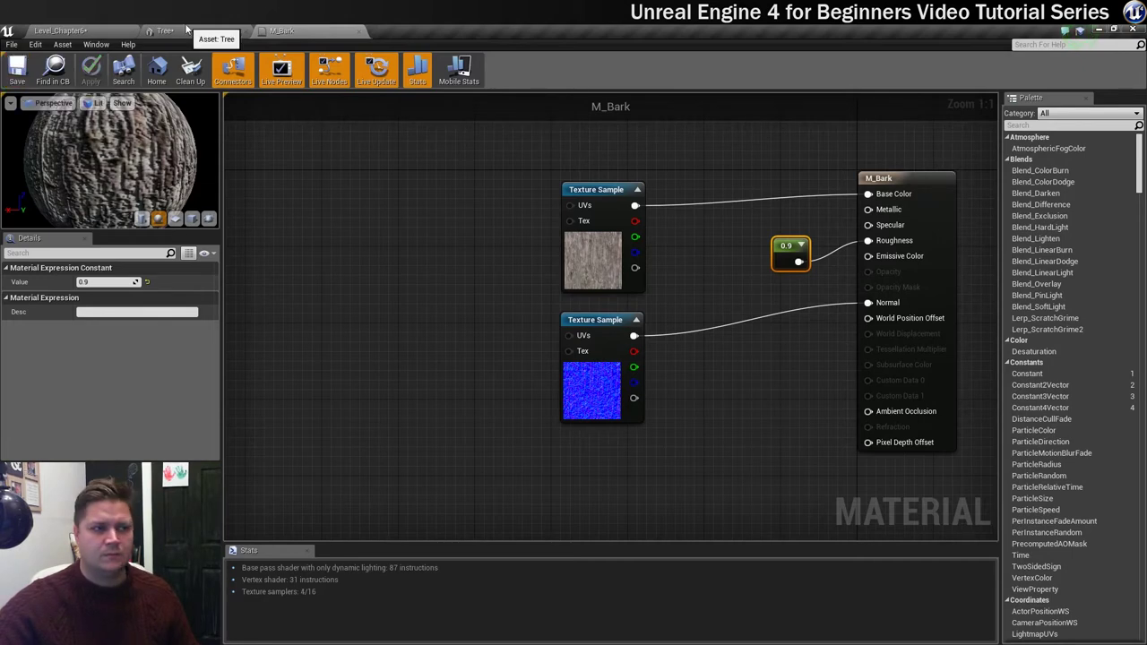
# Assign M_Bark to the Tree mesh's Element 0 (M_TreeBark) material slot.
pyautogui.click(176, 30)
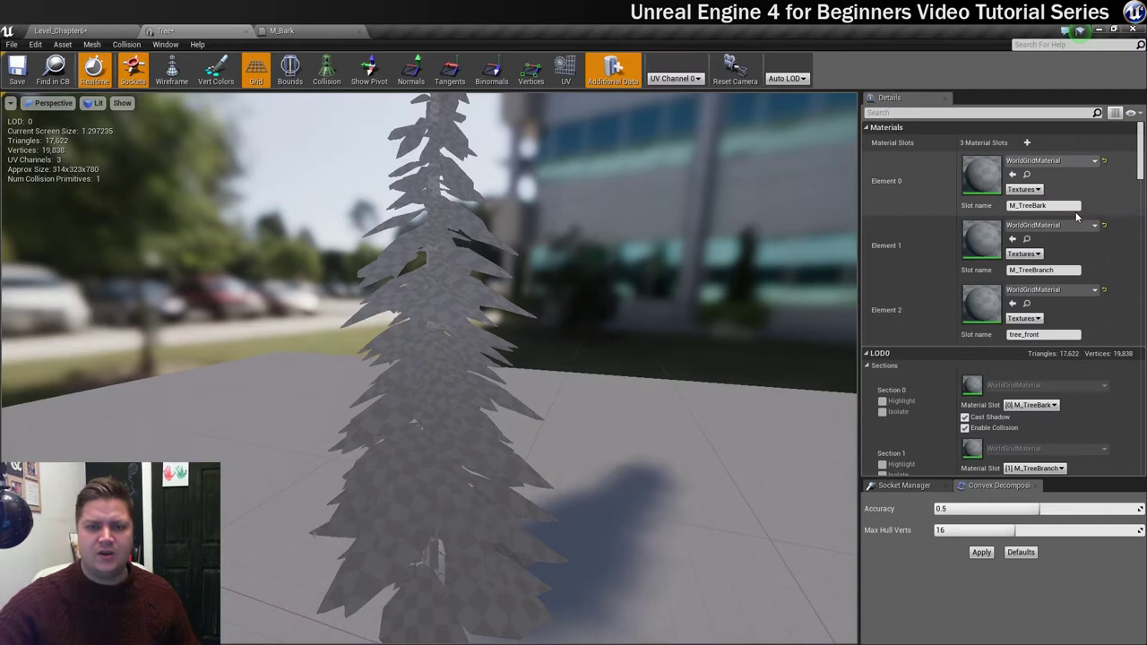
pyautogui.click(1040, 161)
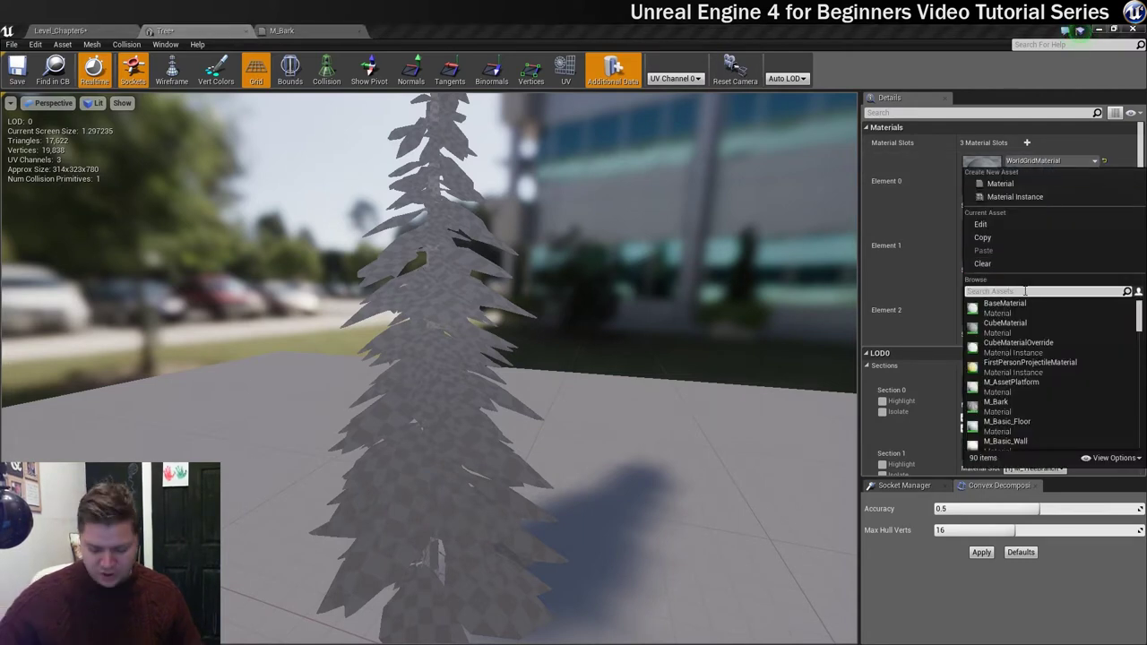
pyautogui.write('bark')
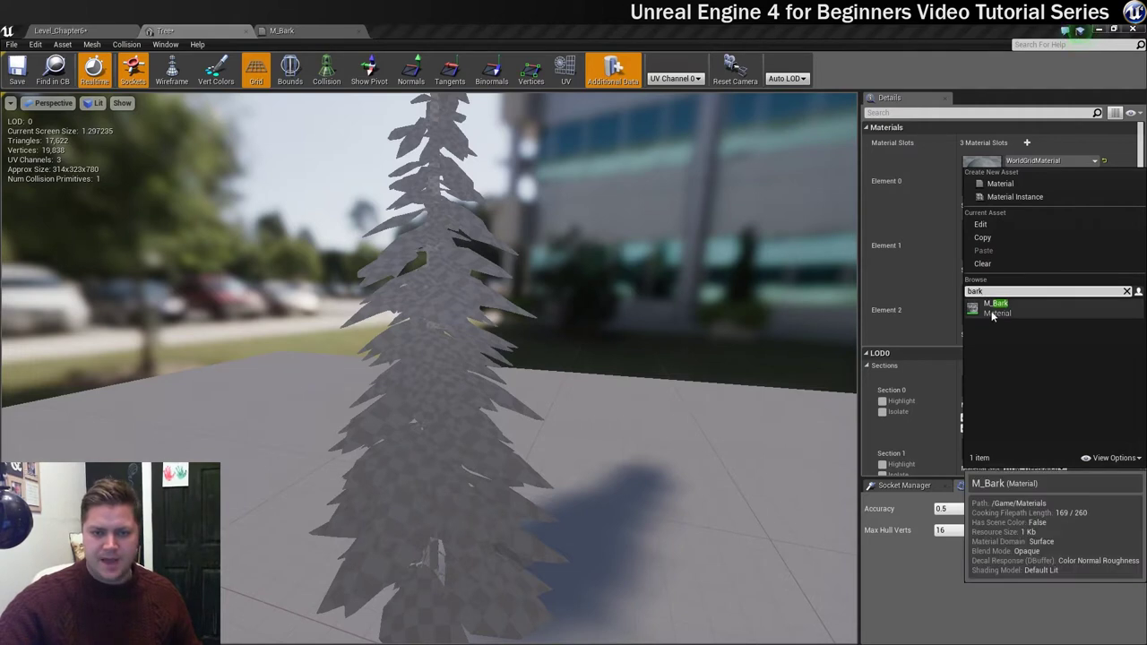
pyautogui.click(996, 305)
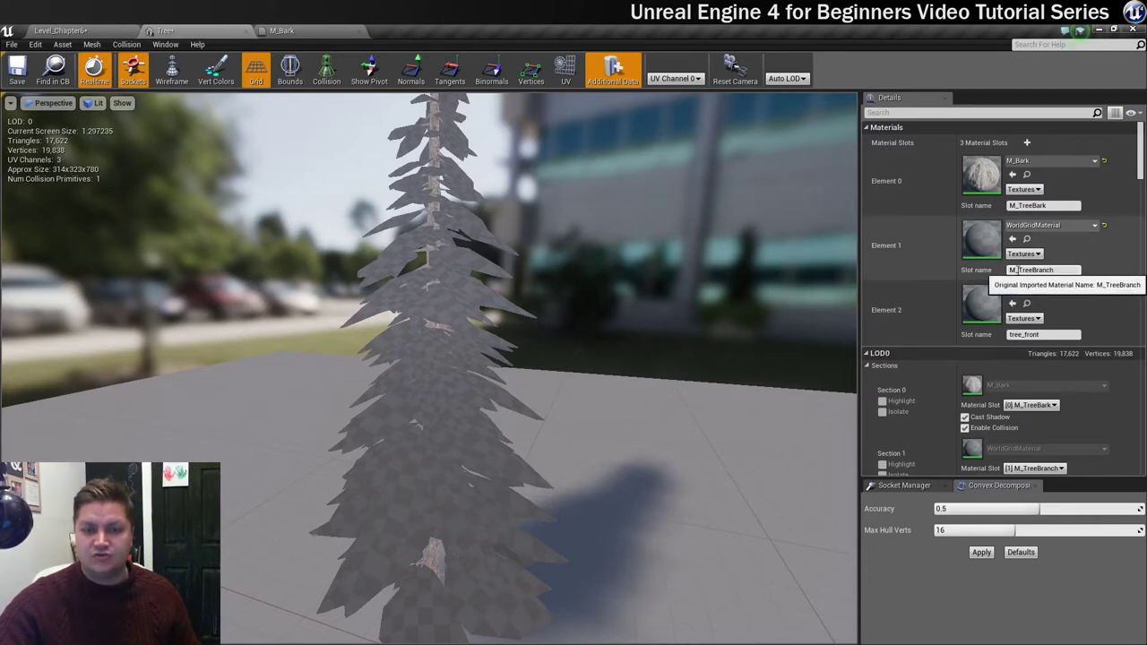
# From the level's Content Browser, add a material named M_Branch to the Materials folder.
pyautogui.click(60, 30)
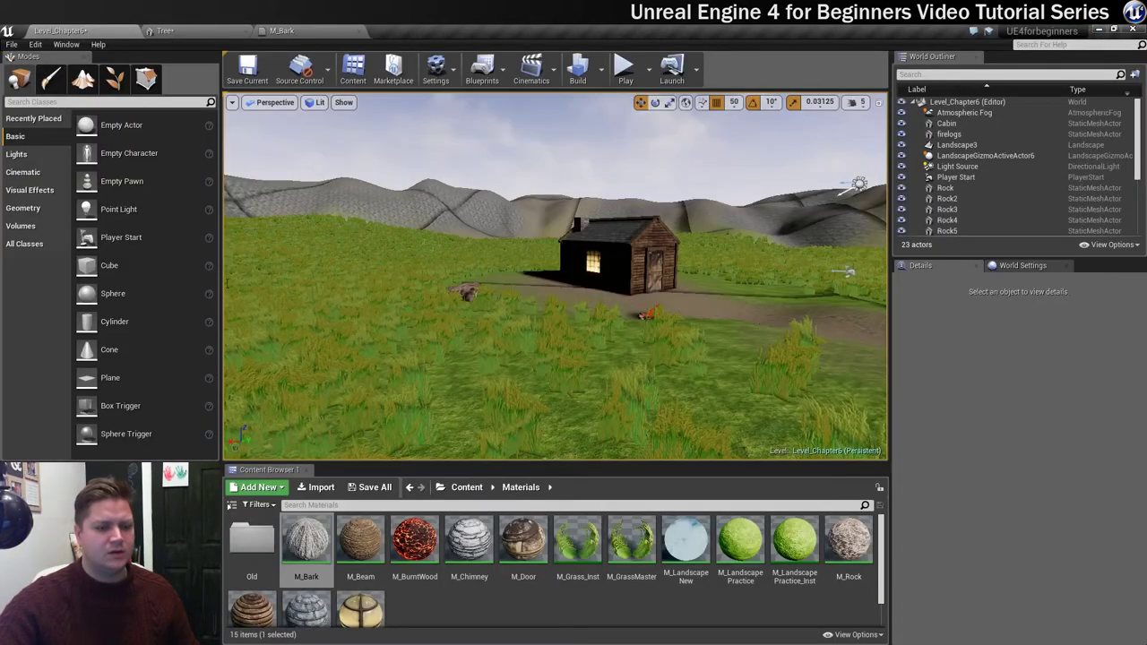
pyautogui.rightClick(441, 592)
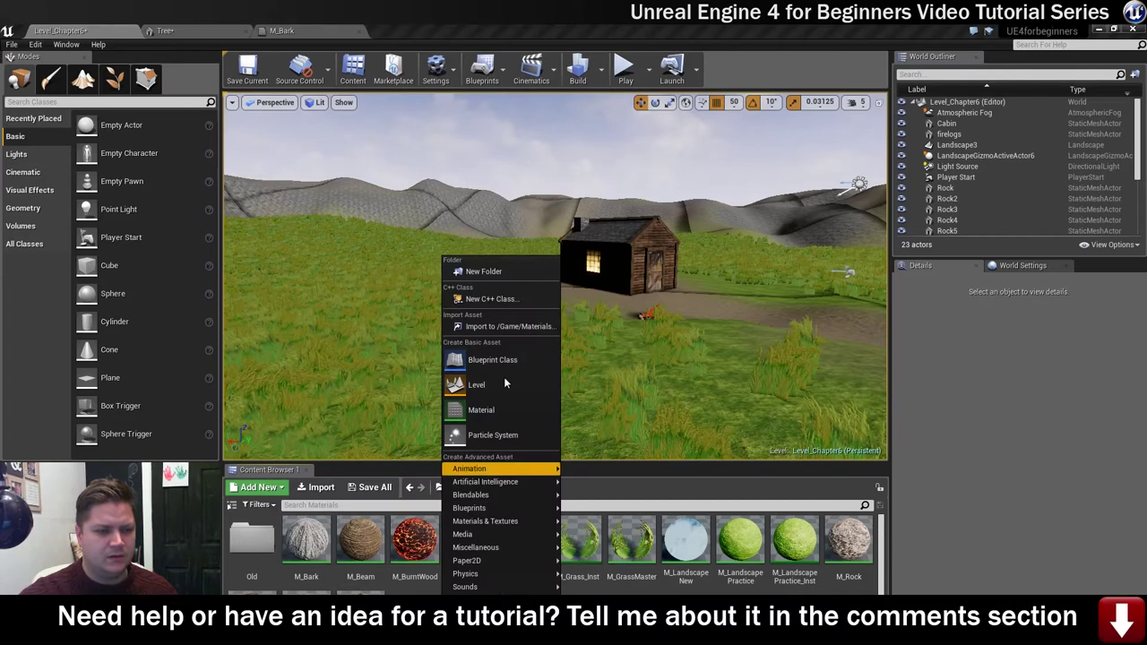
pyautogui.scroll(-1, 499, 538)
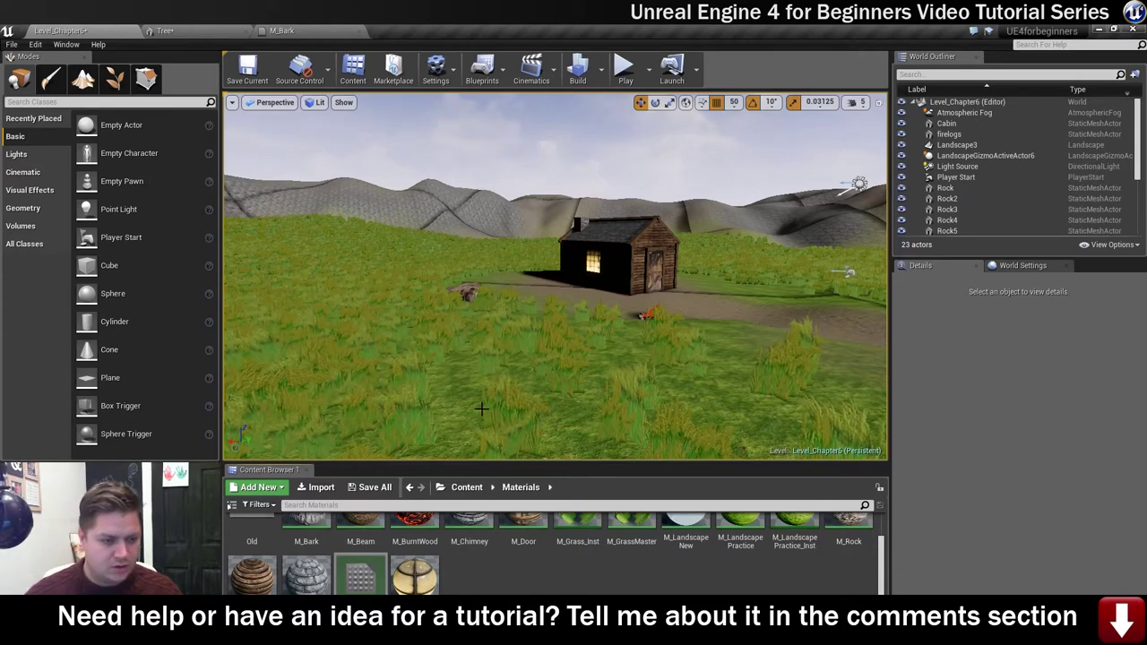
pyautogui.press('Return')
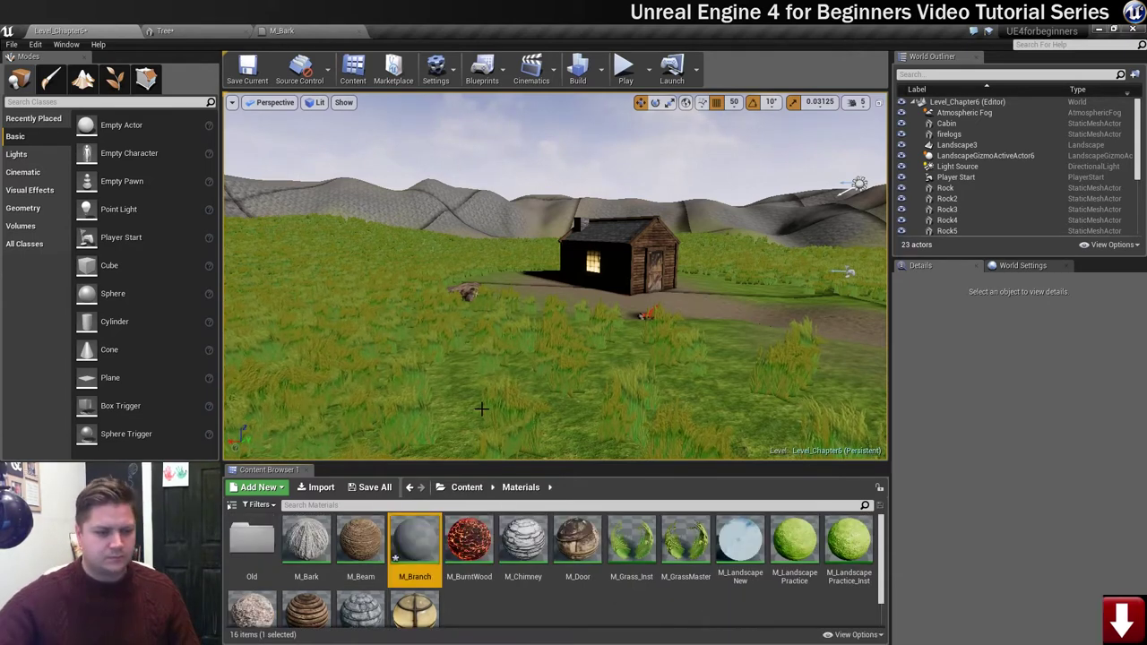
# In M_Branch, add two Texture Sample nodes and set the upper one to Branches_D.
pyautogui.doubleClick(420, 540)
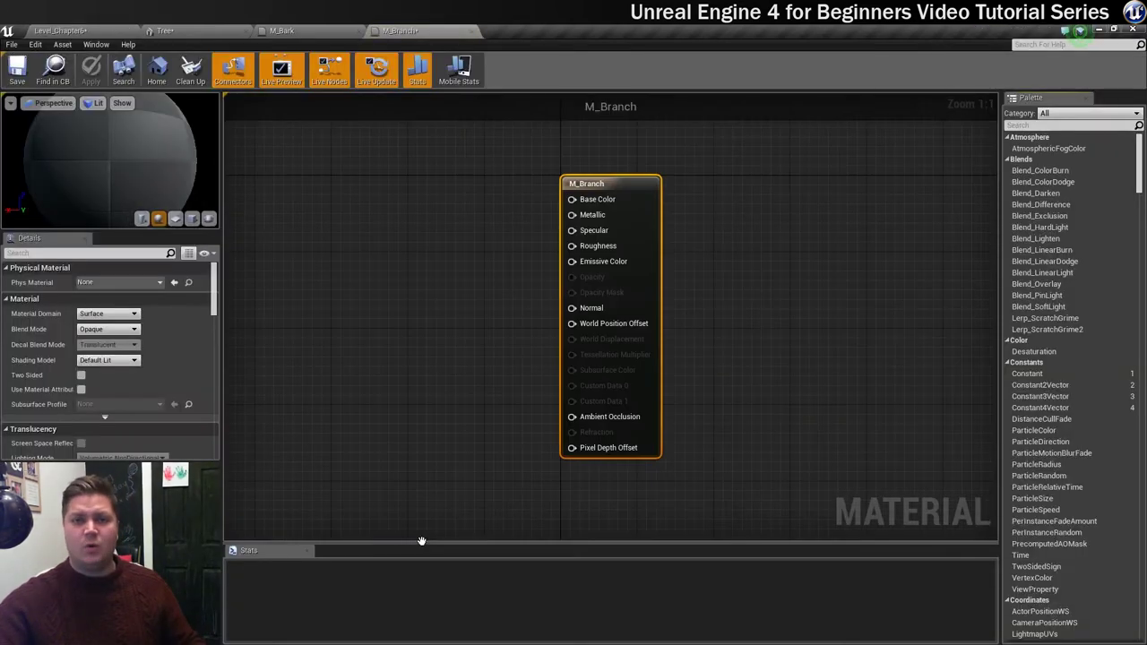
pyautogui.moveTo(415, 231); pyautogui.dragTo(697, 215, button='right')
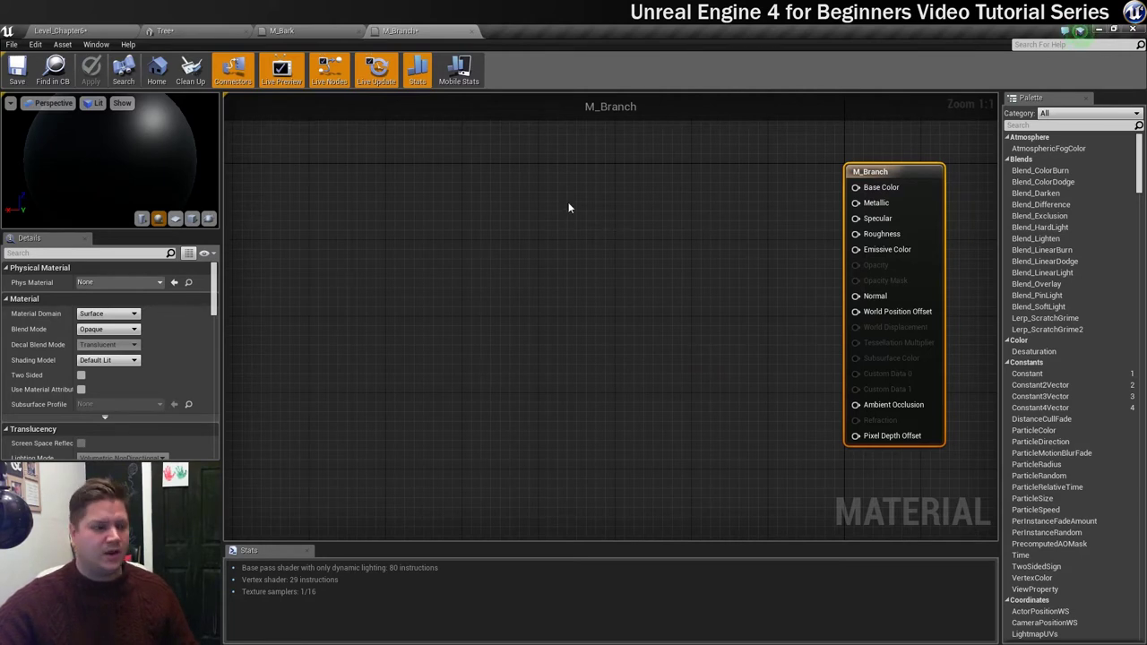
pyautogui.click(576, 169)
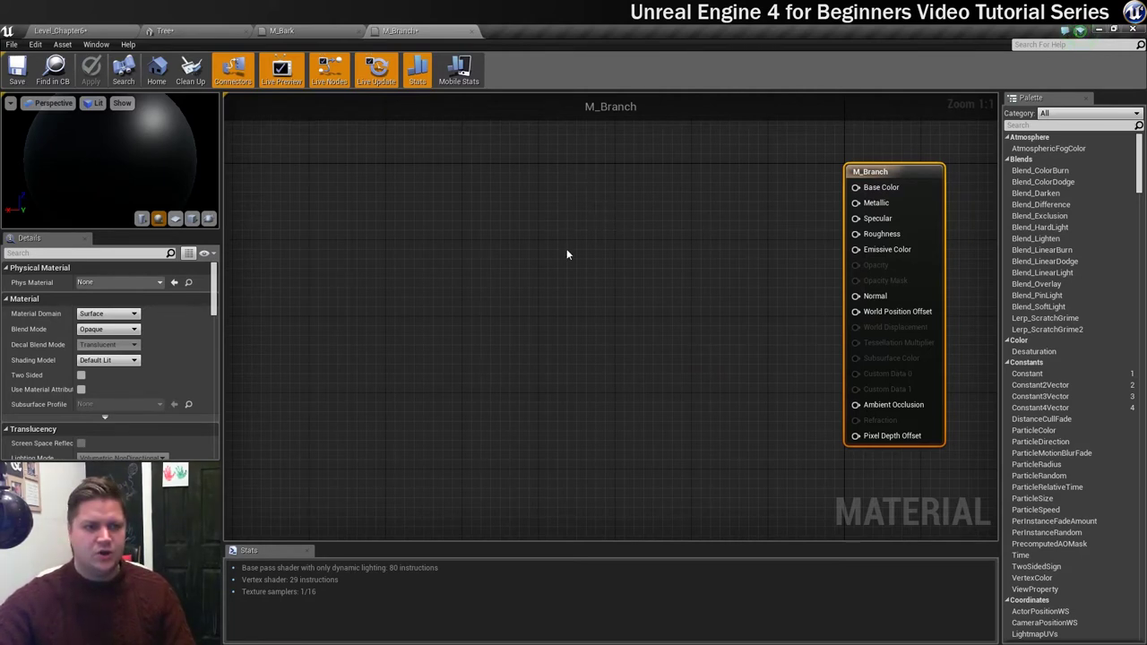
pyautogui.click(575, 292)
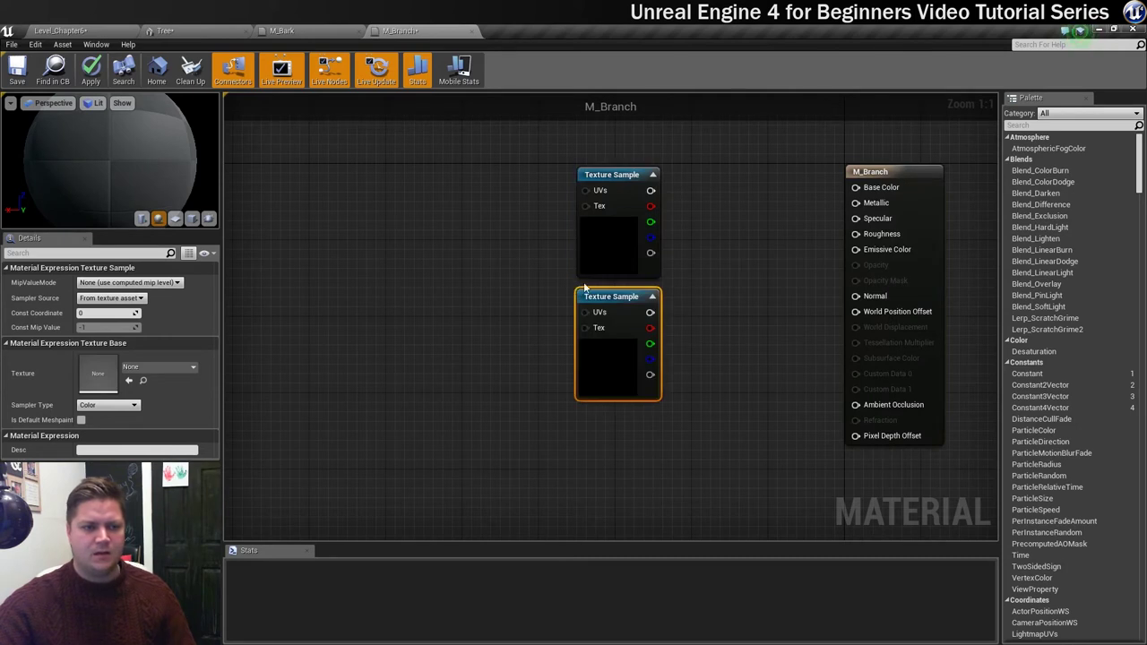
pyautogui.click(603, 253)
pyautogui.click(170, 368)
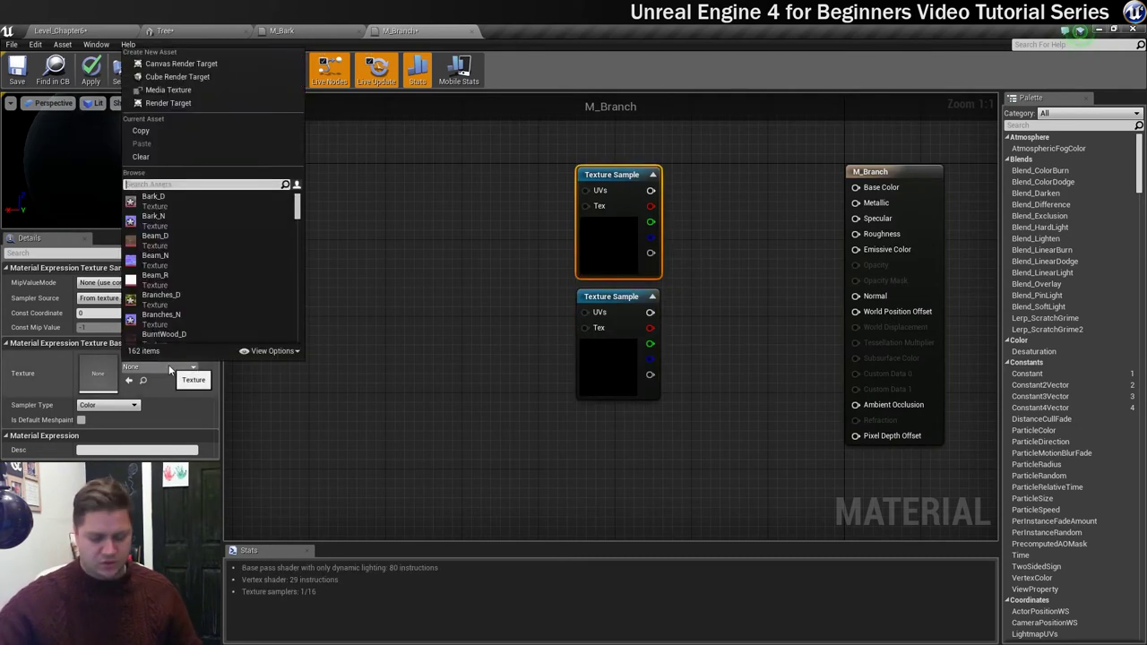
pyautogui.write('branch')
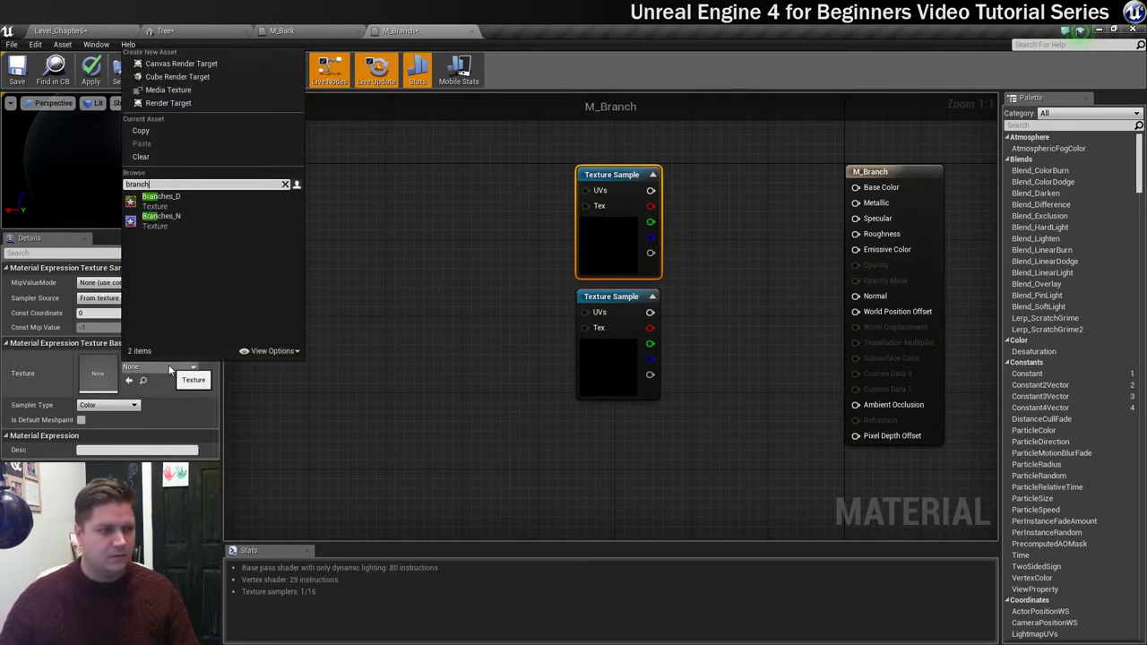
pyautogui.click(149, 207)
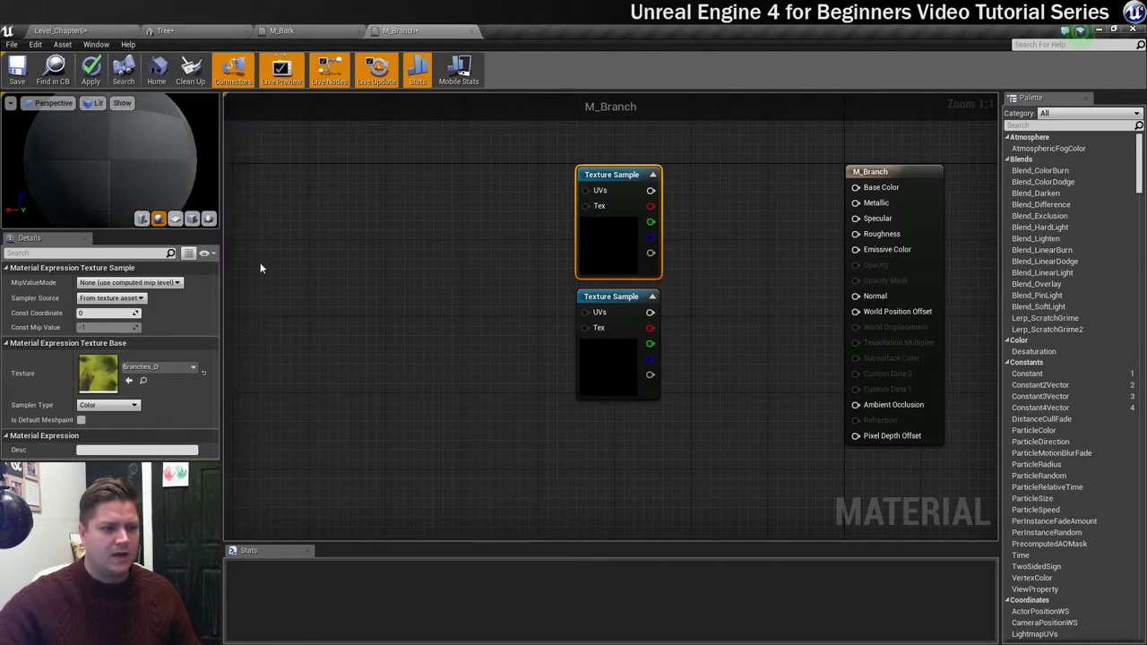
# Set the lower sample to Branches_N and wire the samples into Base Color and Normal.
pyautogui.click(602, 366)
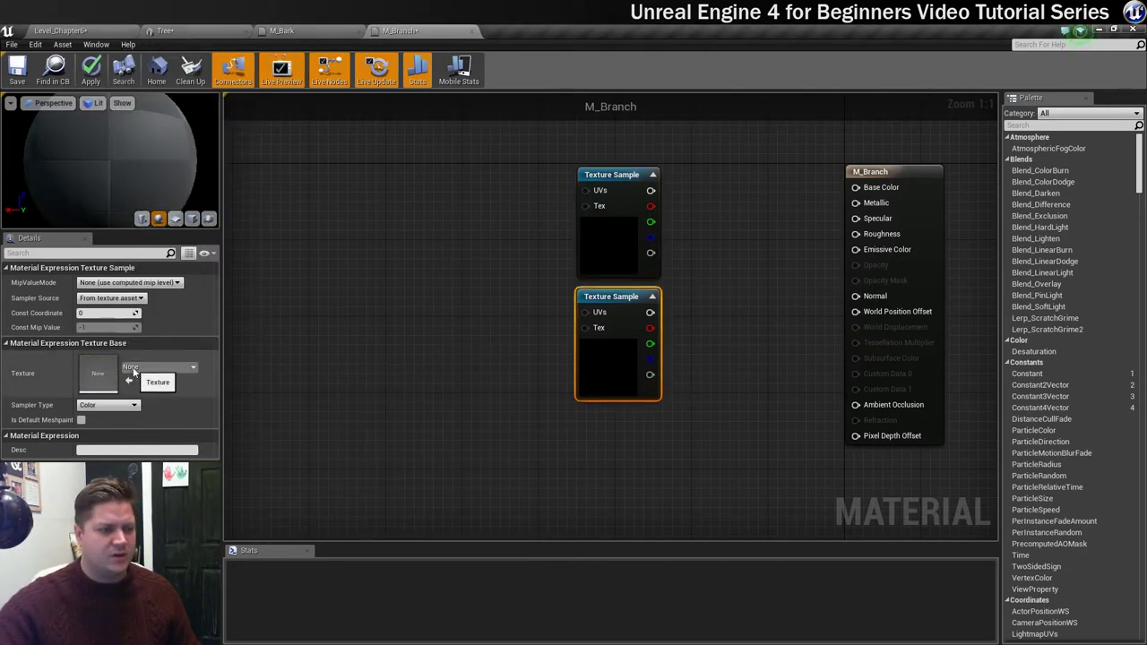
pyautogui.click(132, 370)
pyautogui.write('brqan')
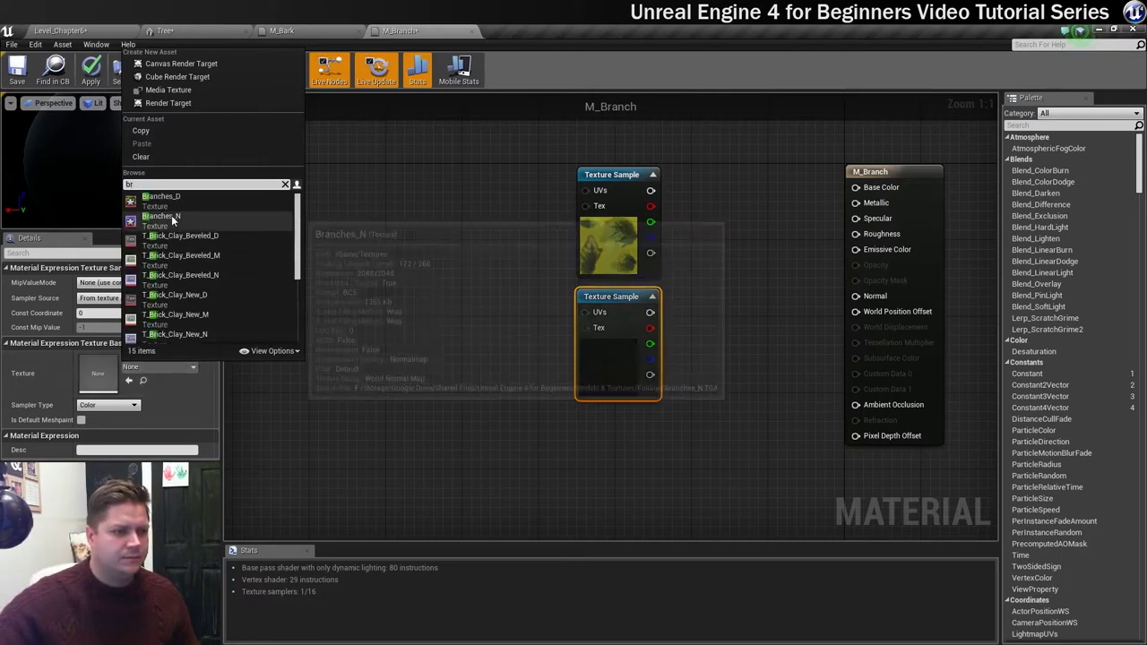
pyautogui.click(171, 216)
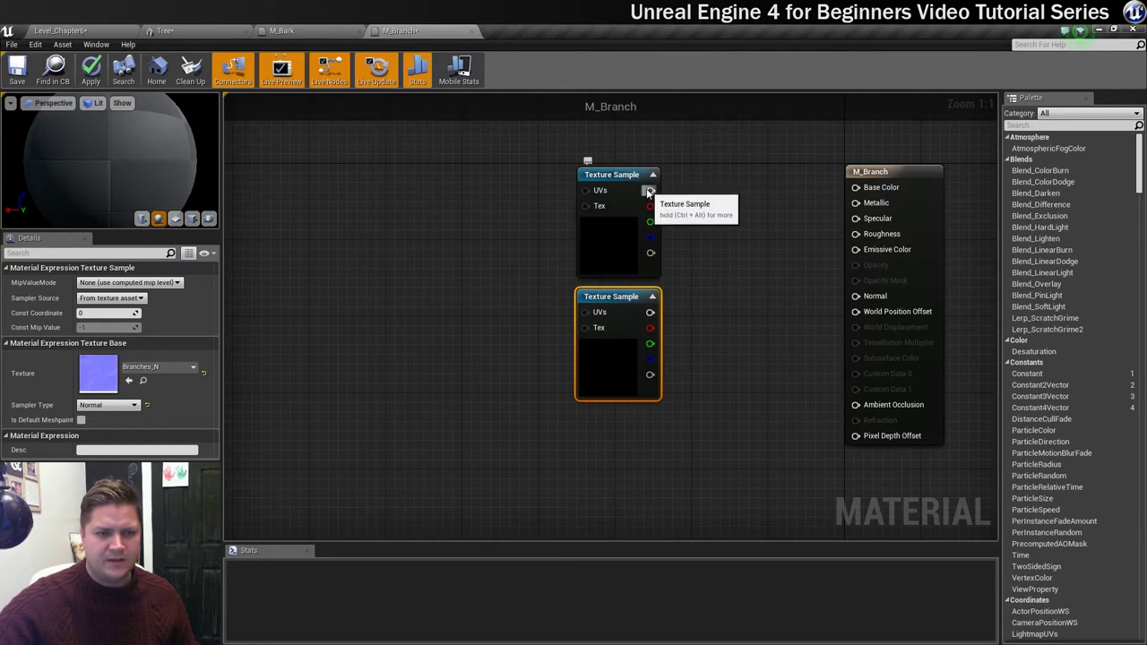
pyautogui.moveTo(651, 190); pyautogui.dragTo(855, 187)
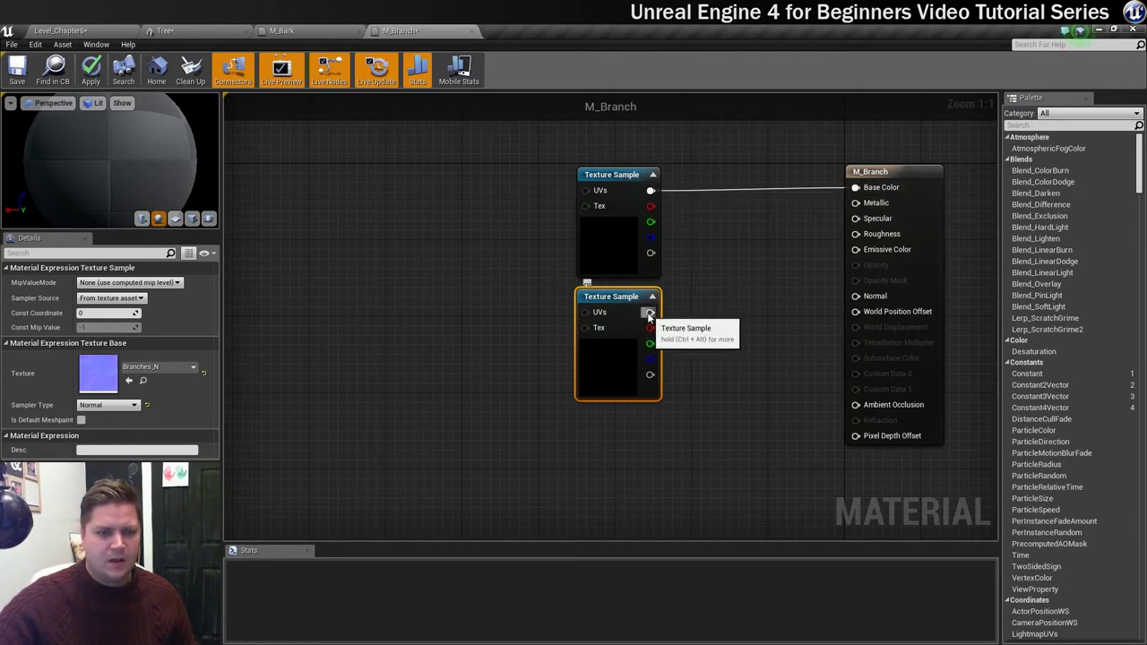
pyautogui.moveTo(650, 312); pyautogui.dragTo(856, 296)
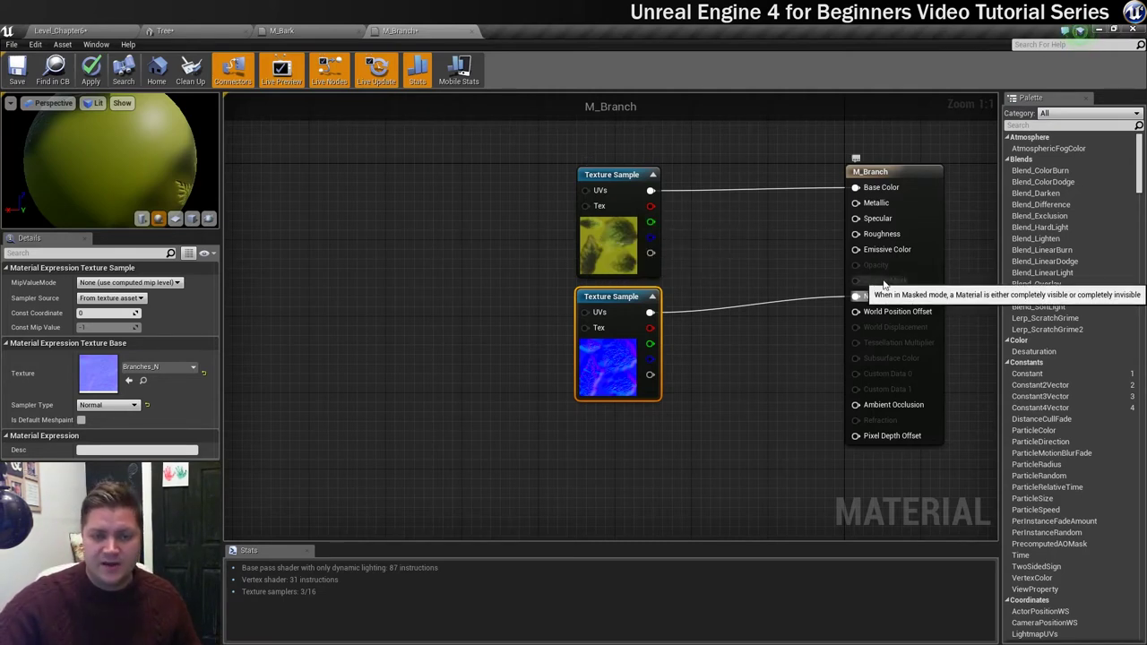
# Set M_Branch to Masked blend mode, Two Sided Foliage shading, and Two Sided.
pyautogui.click(901, 173)
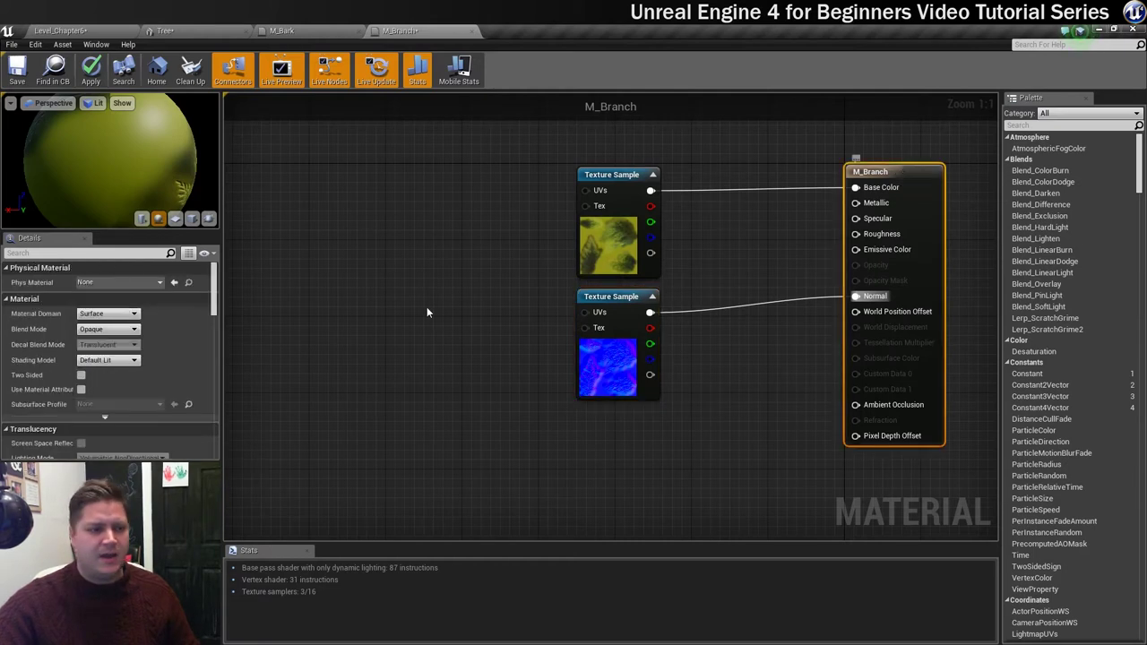
pyautogui.click(99, 330)
pyautogui.click(90, 347)
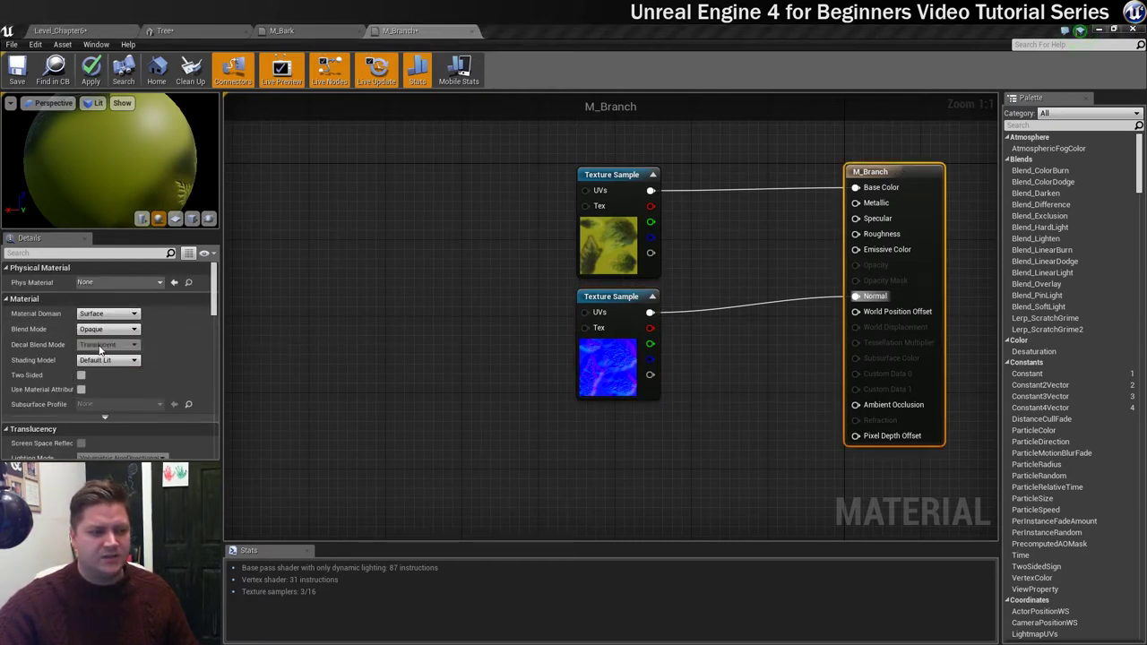
pyautogui.click(115, 364)
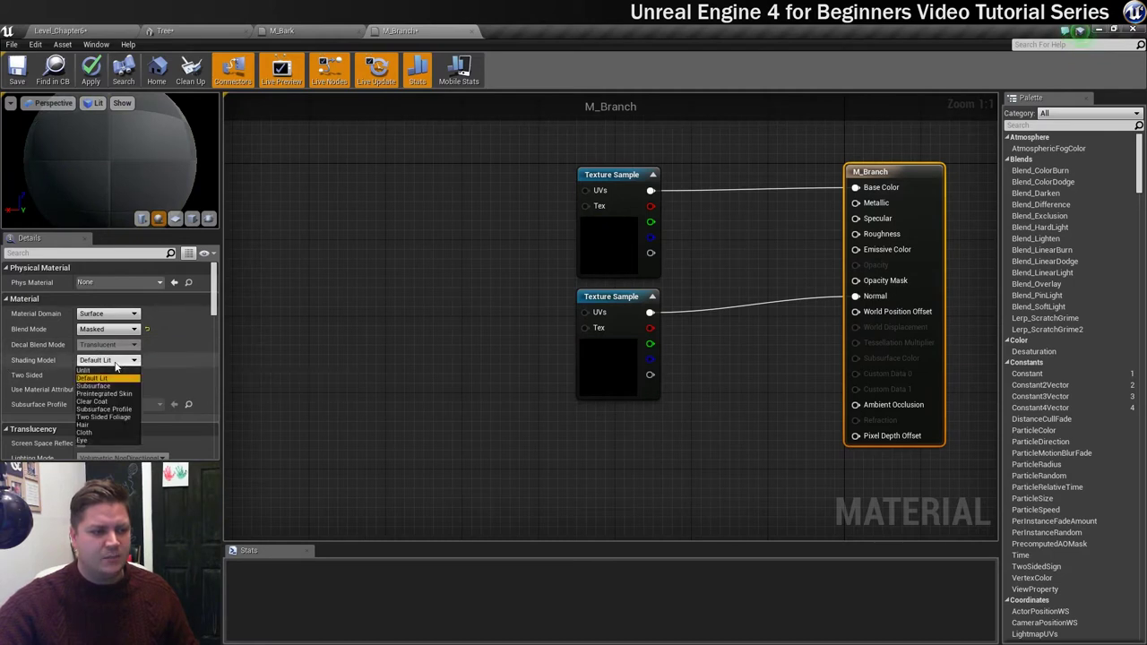
pyautogui.click(123, 417)
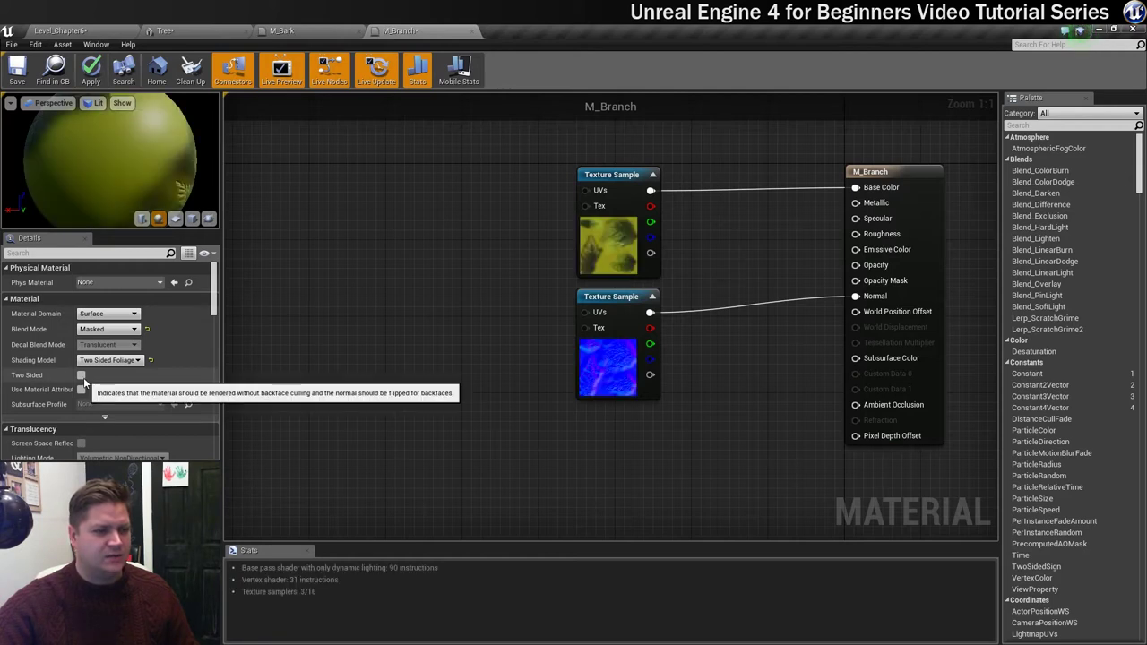
pyautogui.click(82, 375)
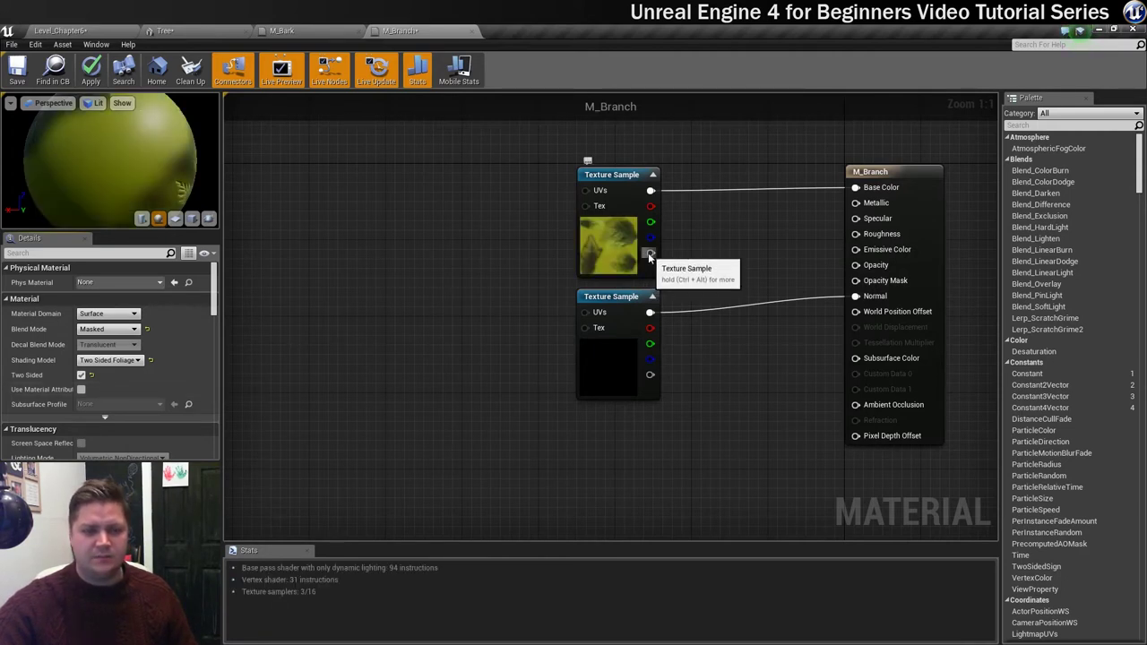
# Wire Branches_D alpha into Opacity Mask and its RGB into Subsurface Color.
pyautogui.moveTo(651, 253); pyautogui.dragTo(857, 285)
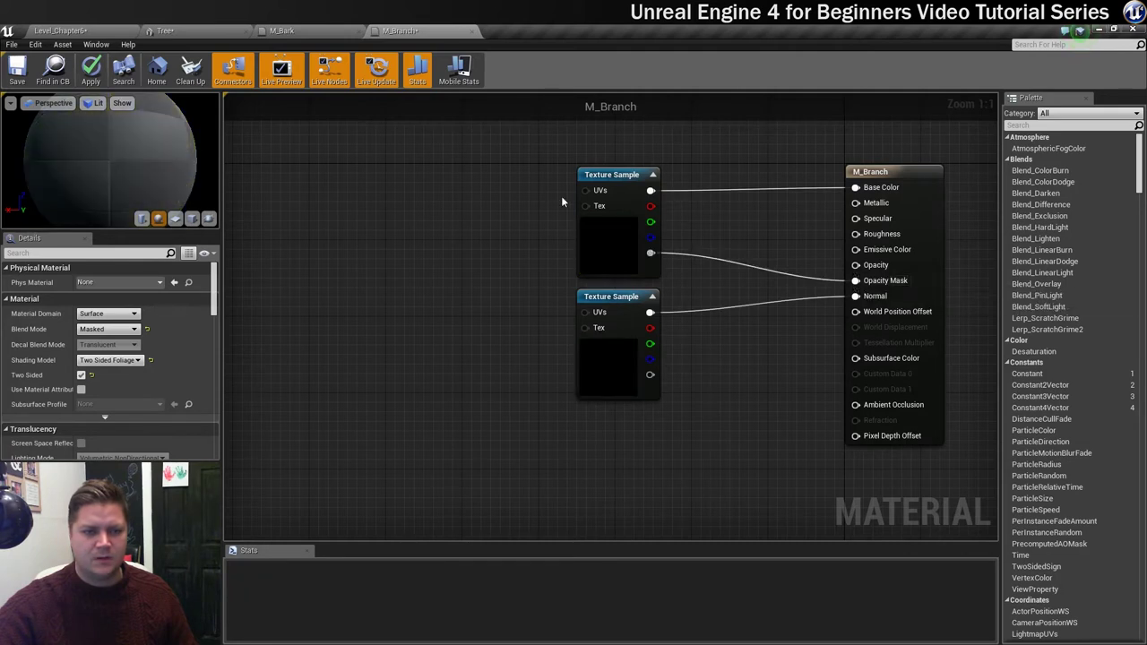
pyautogui.moveTo(578, 176); pyautogui.dragTo(503, 165)
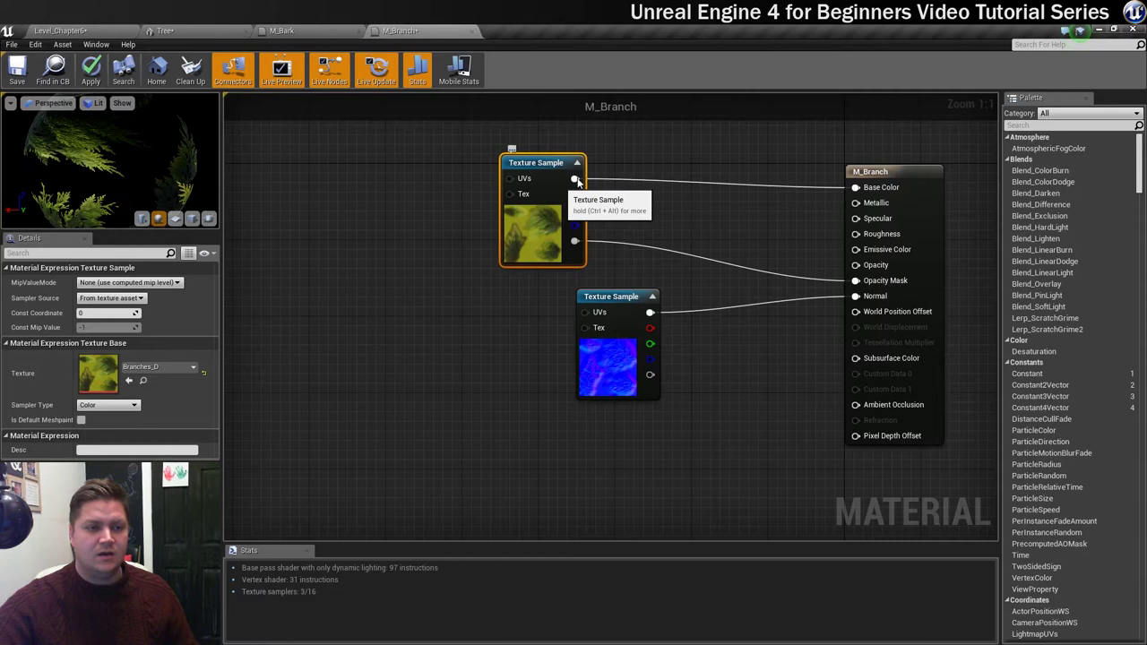
pyautogui.moveTo(574, 181); pyautogui.dragTo(854, 360)
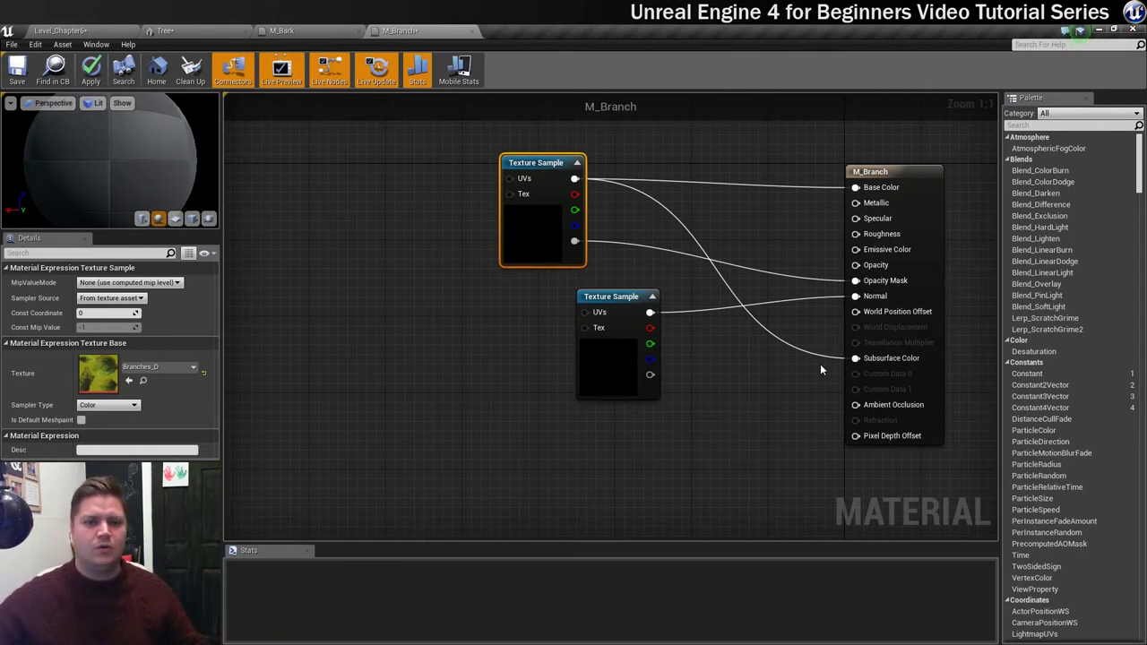
pyautogui.moveTo(612, 298); pyautogui.dragTo(535, 292)
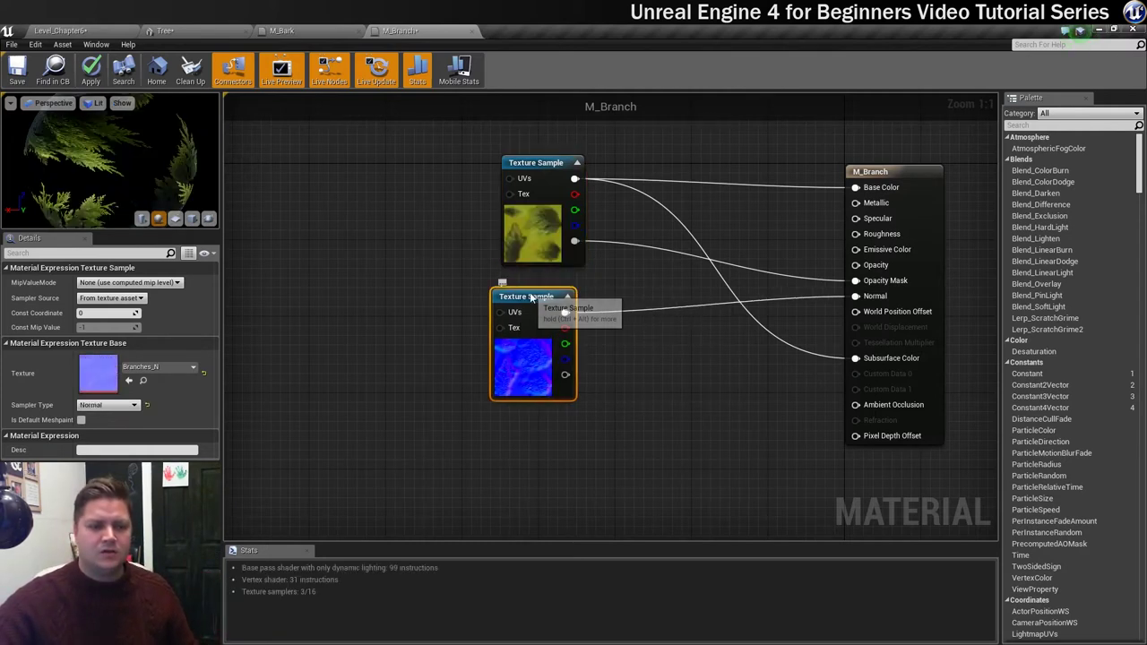
# Add a Constant node set to 0.7 and wire it into M_Branch's Roughness.
pyautogui.rightClick(748, 212)
pyautogui.write('Con')
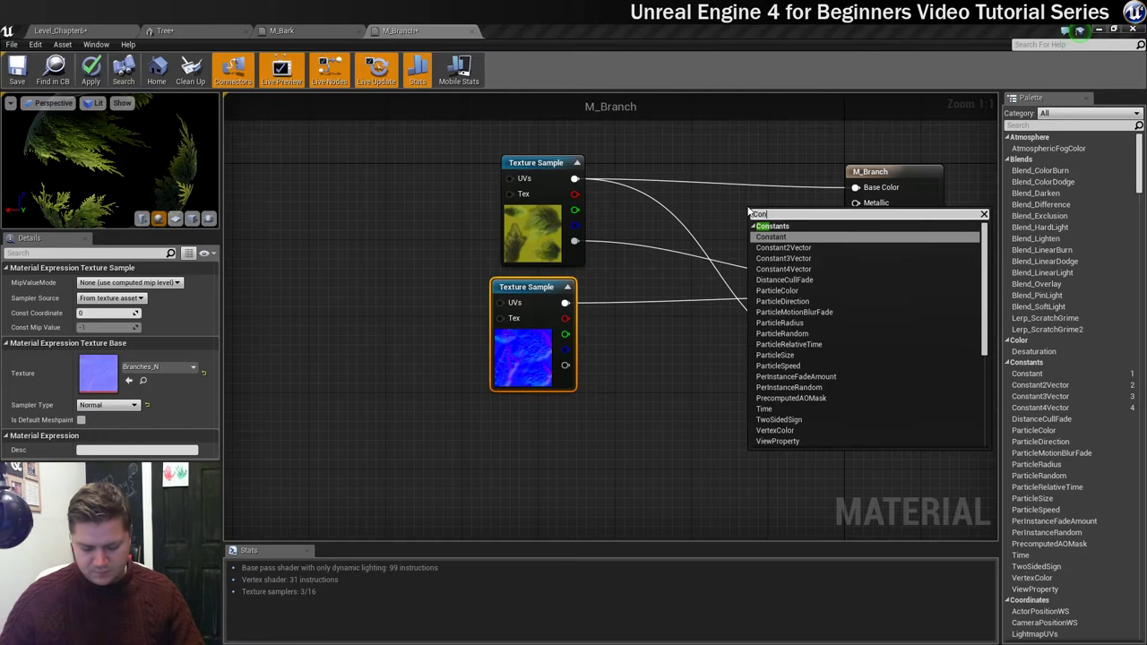
pyautogui.write('st')
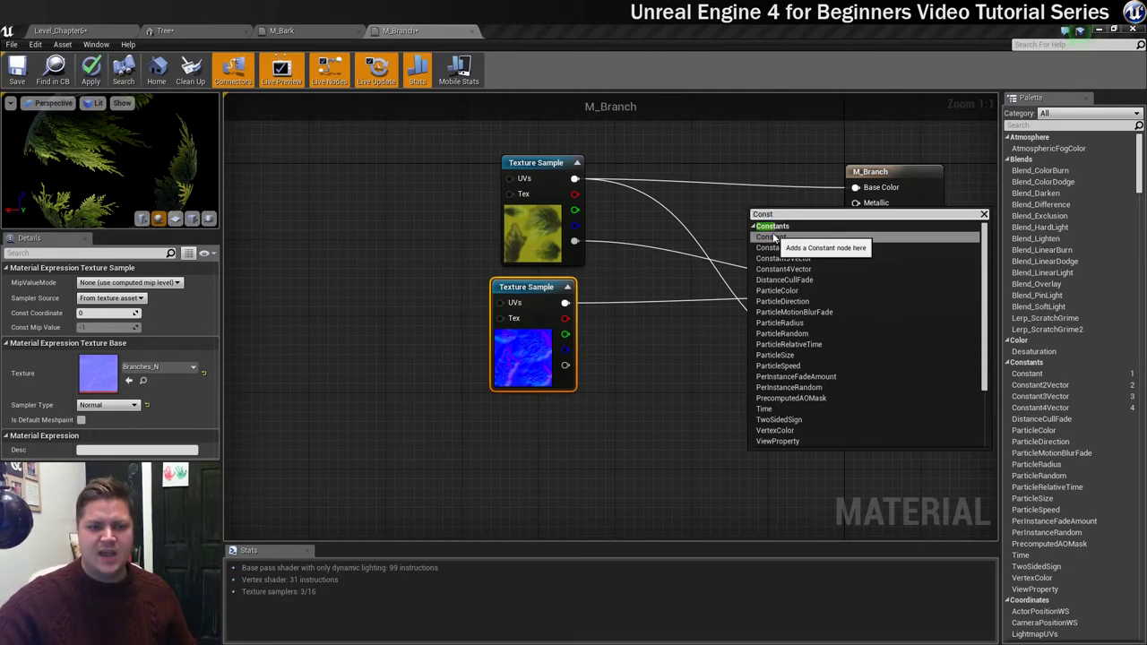
pyautogui.click(771, 236)
pyautogui.moveTo(769, 231); pyautogui.dragTo(855, 238)
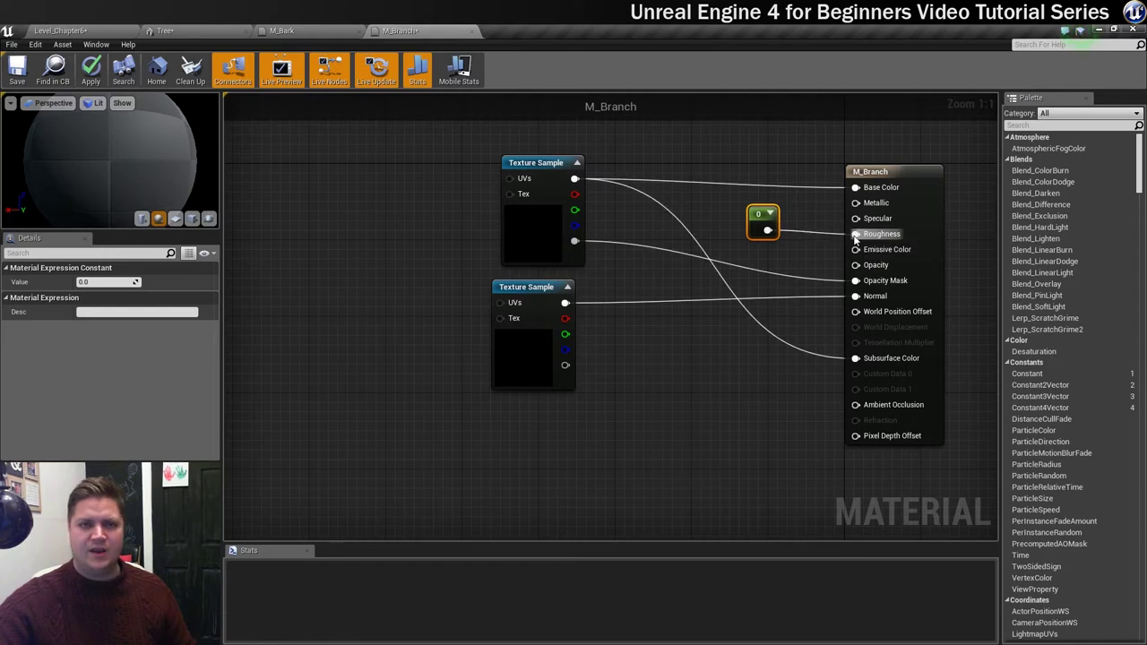
pyautogui.click(108, 281)
pyautogui.write('0')
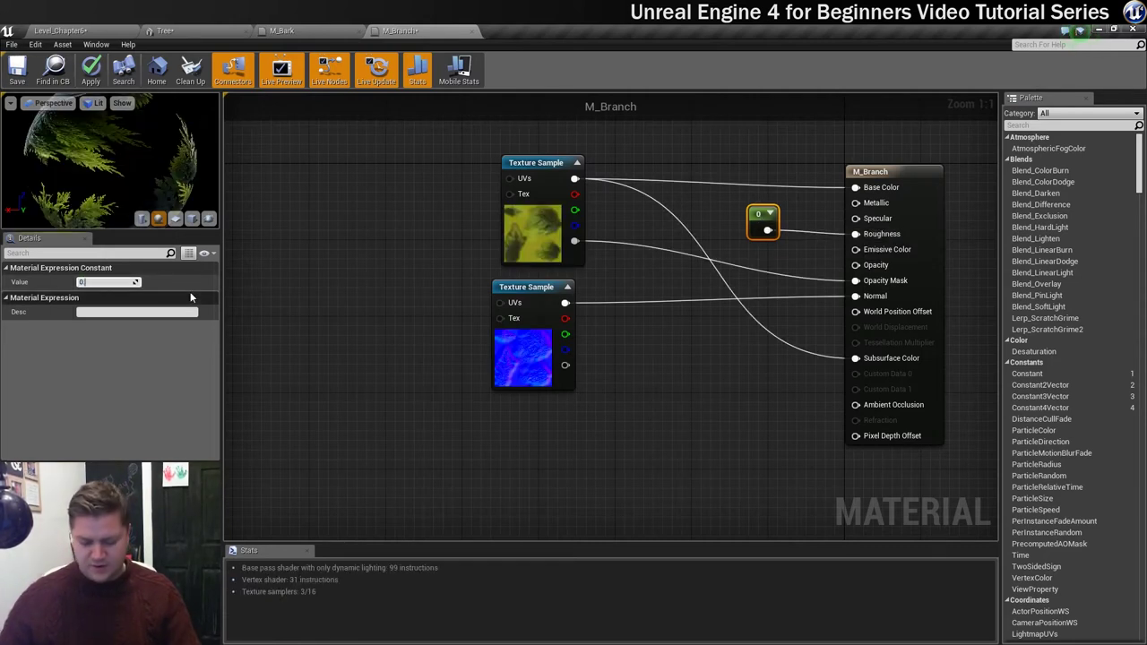
pyautogui.write('.7')
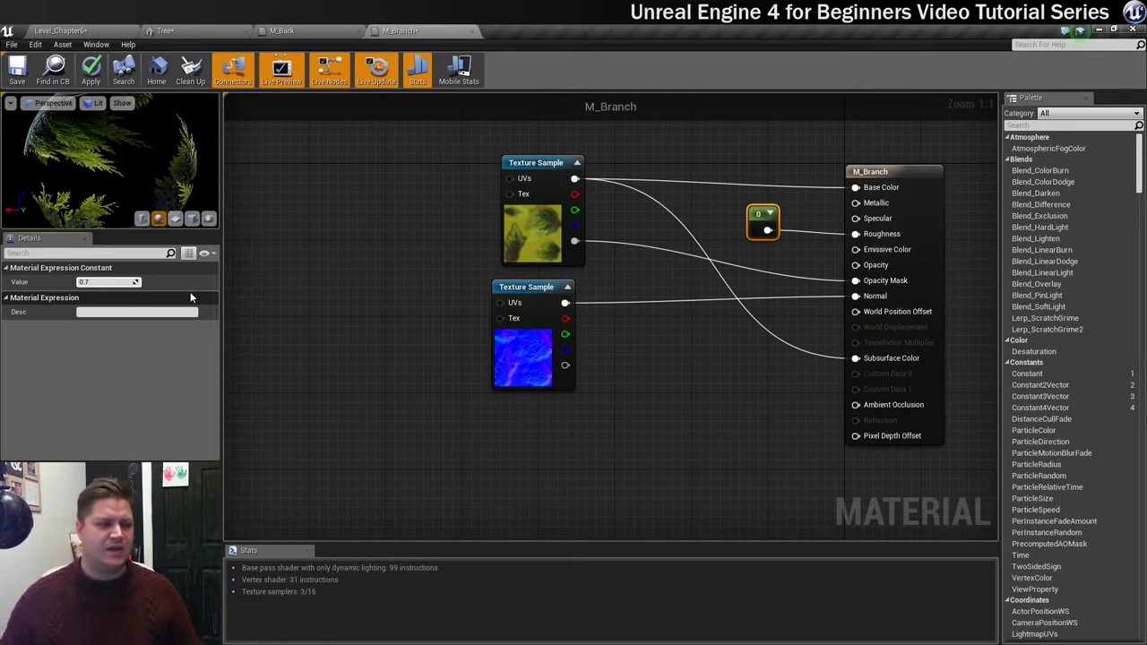
pyautogui.press('Return')
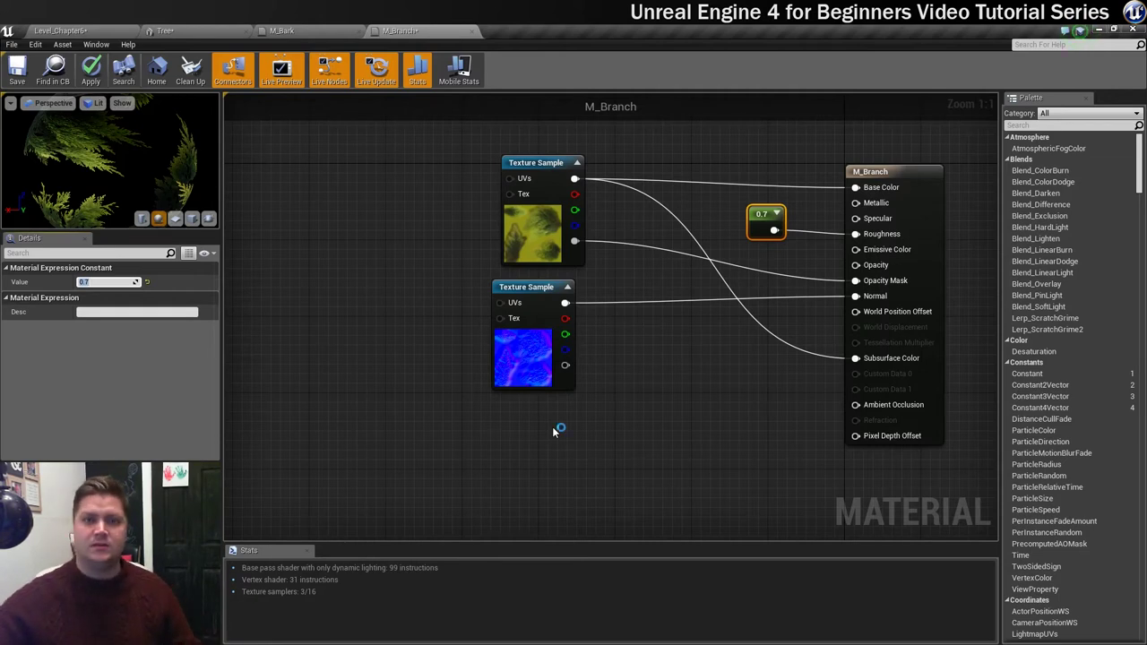
# Add a SimpleGrassWind node with three constants wired to WindIntensity and AdditionalWPO.
pyautogui.rightClick(475, 456)
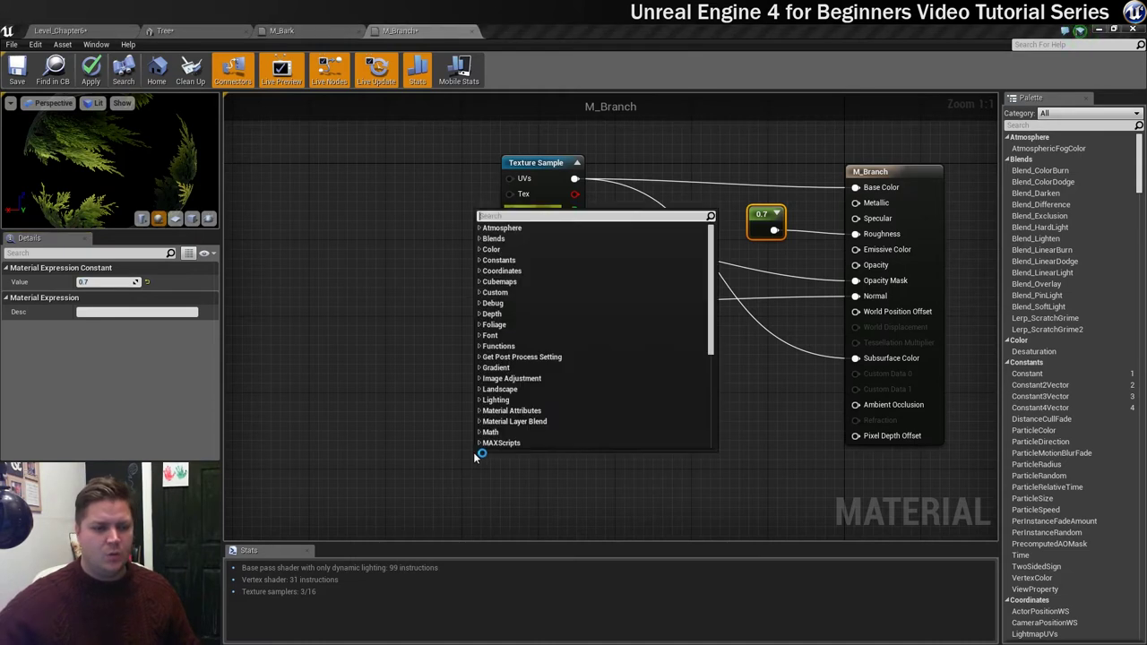
pyautogui.write('simpl')
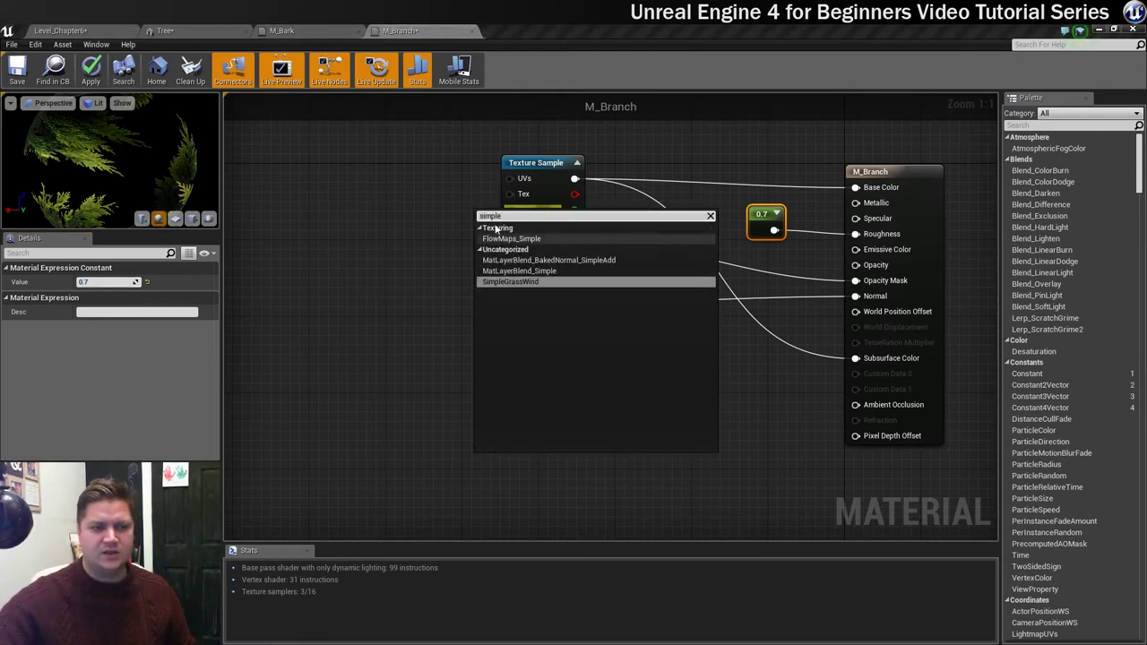
pyautogui.write('e')
pyautogui.click(502, 281)
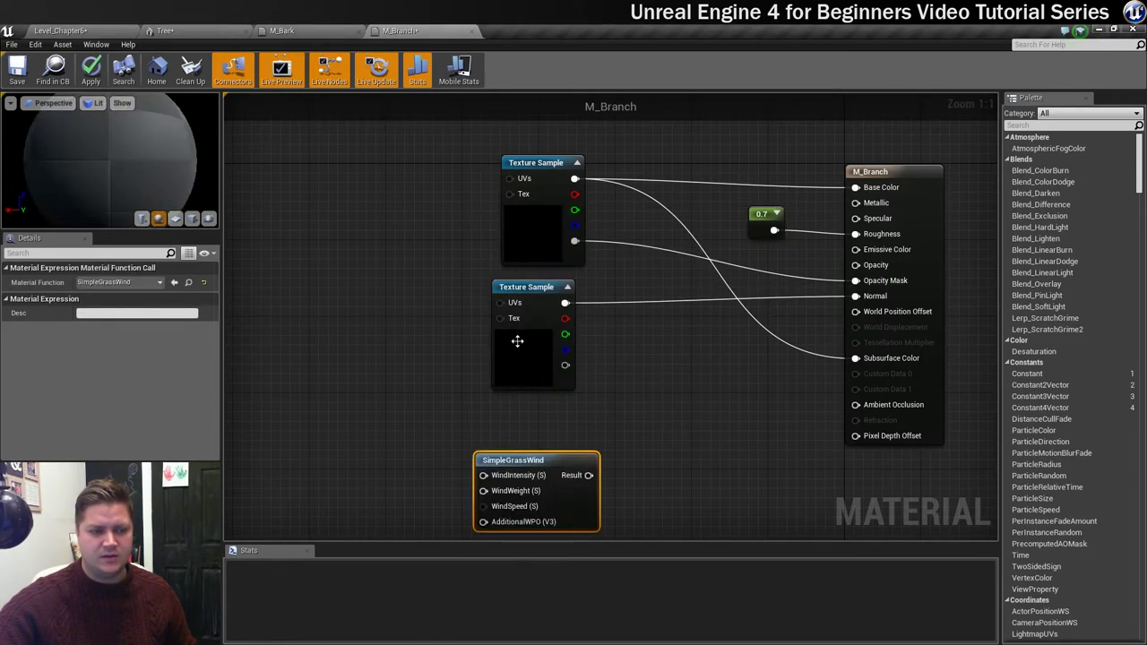
pyautogui.moveTo(540, 452); pyautogui.dragTo(537, 421)
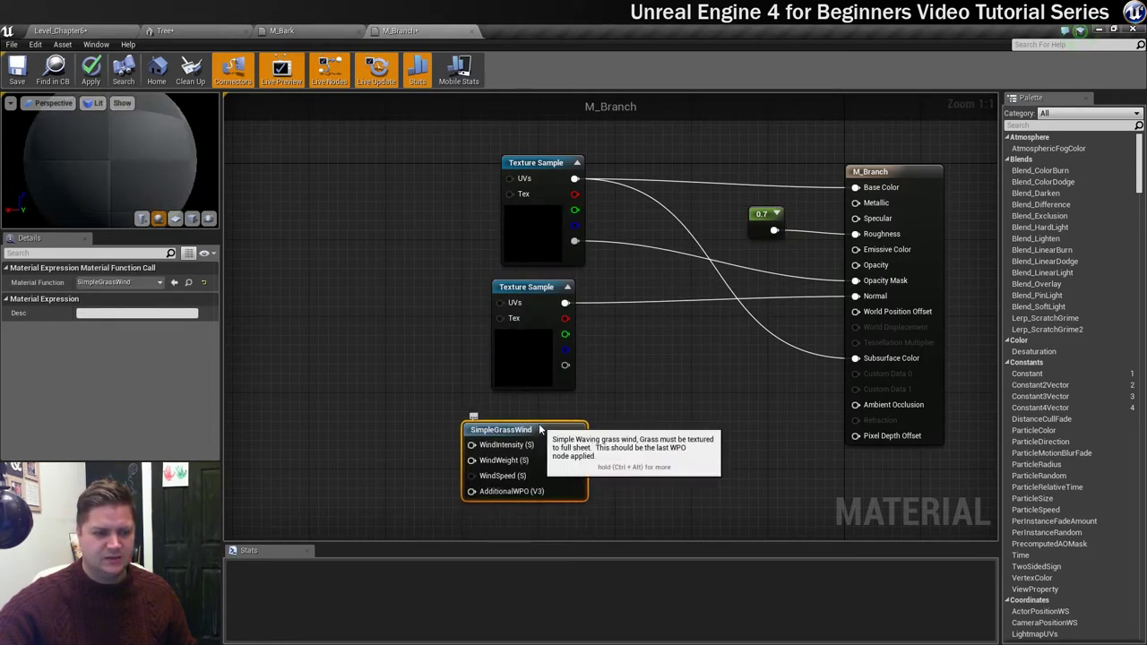
pyautogui.click(405, 410)
pyautogui.click(405, 453)
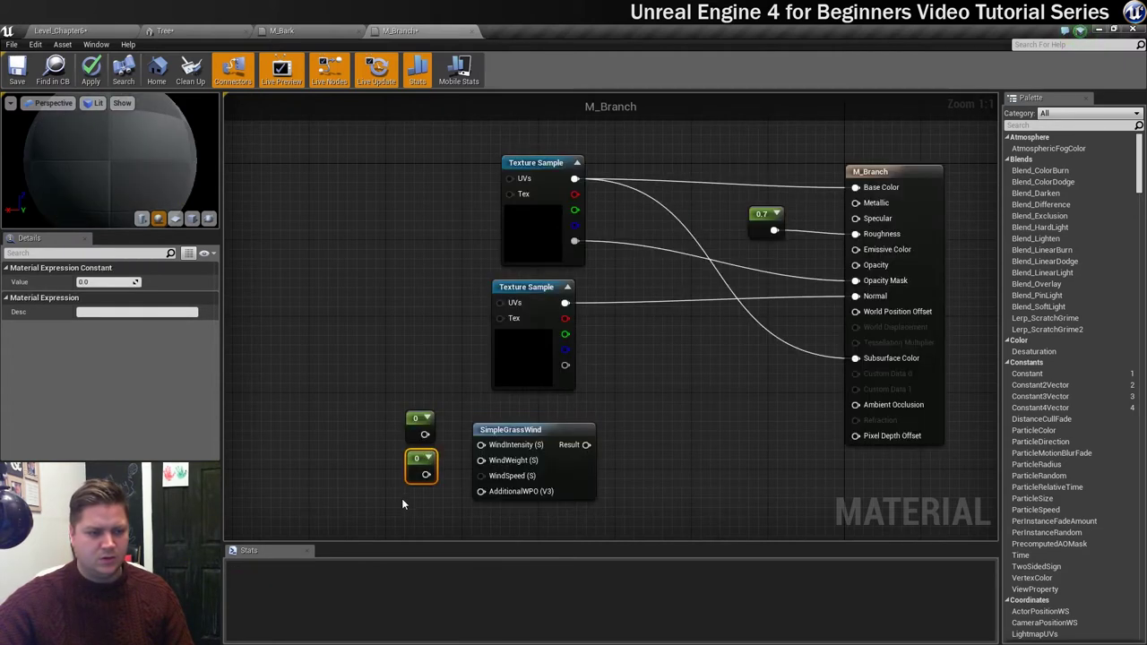
pyautogui.click(406, 492)
pyautogui.moveTo(426, 512); pyautogui.dragTo(484, 495)
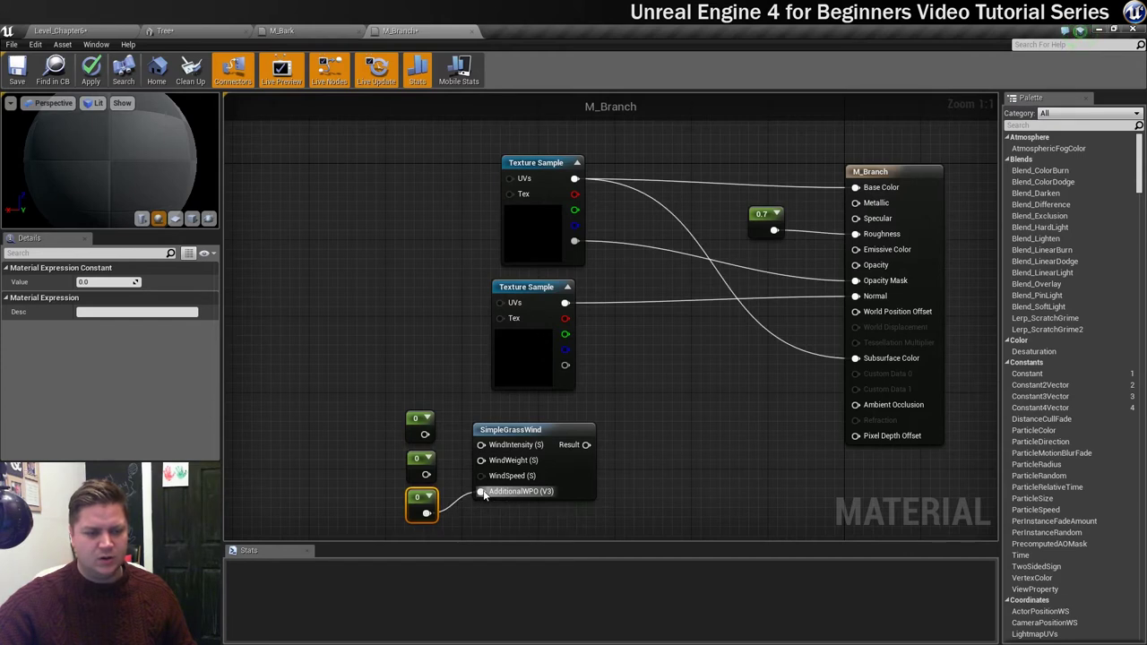
pyautogui.moveTo(424, 435); pyautogui.dragTo(482, 460)
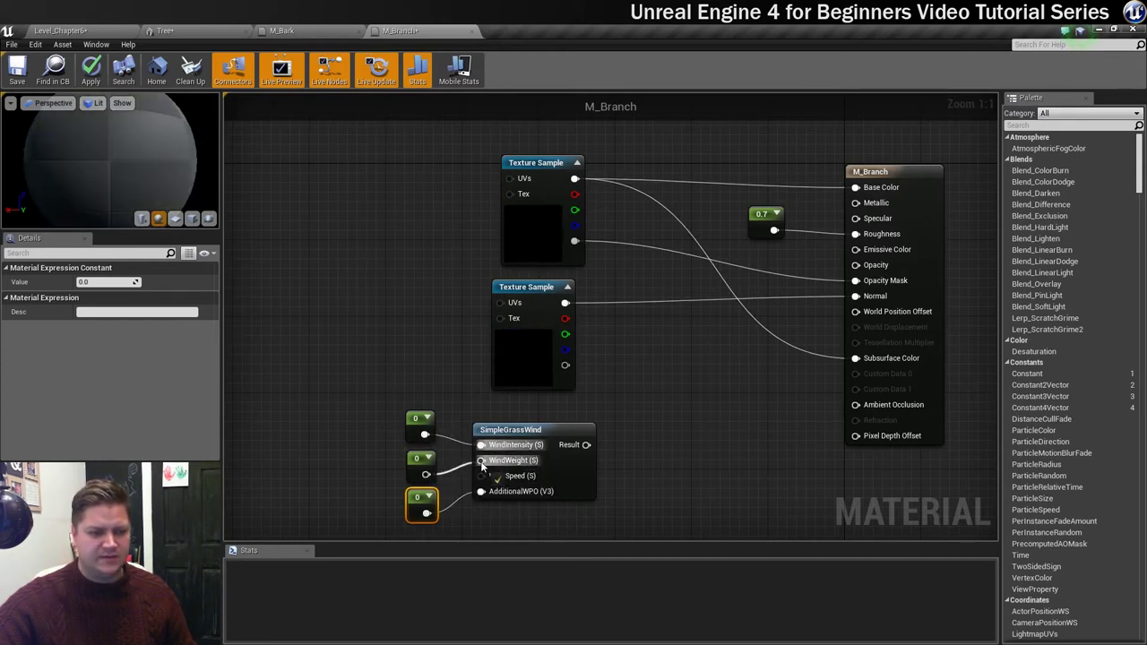
# Set the wind intensity and wind weight constants to 0.4 each.
pyautogui.click(418, 418)
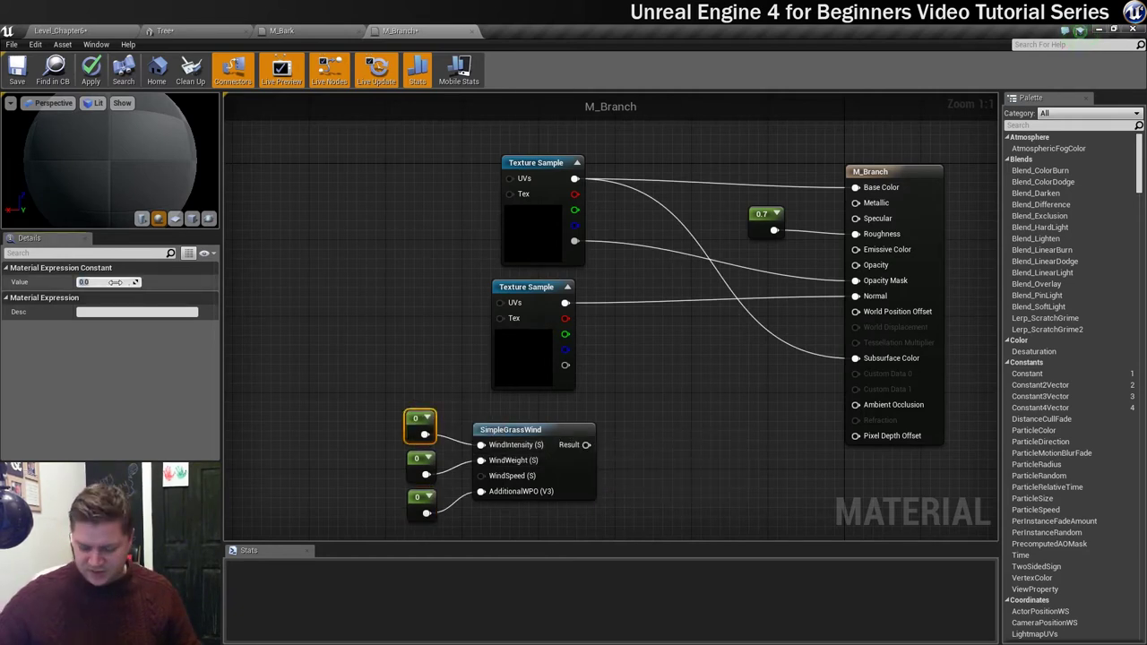
pyautogui.click(114, 283)
pyautogui.write('0.4')
pyautogui.press('Return')
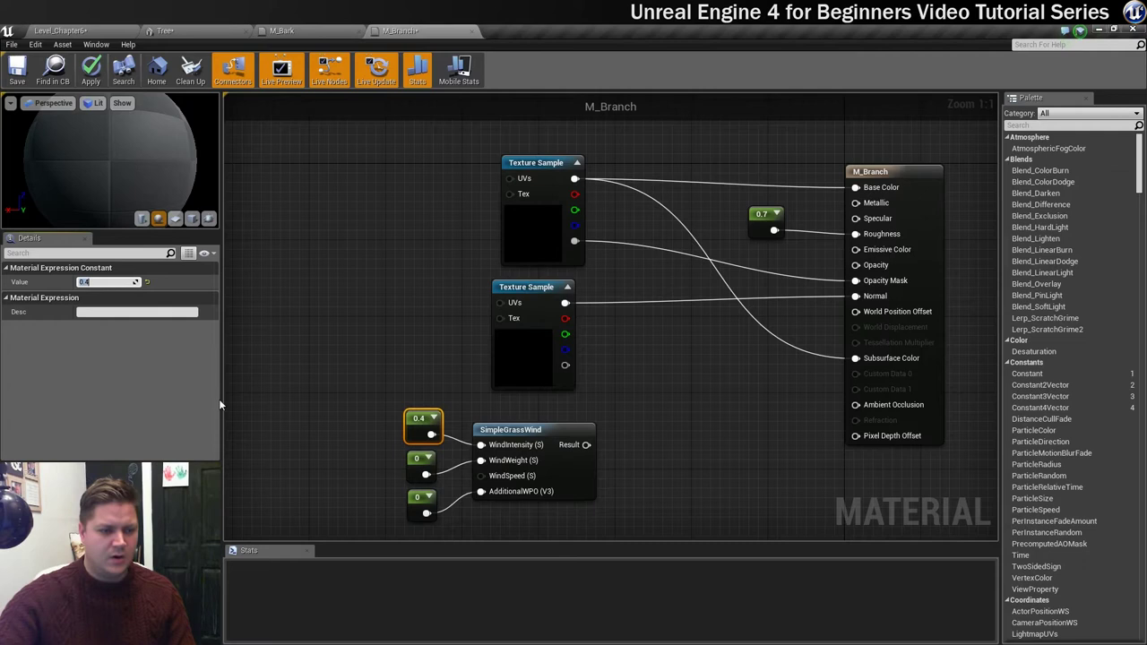
pyautogui.click(420, 459)
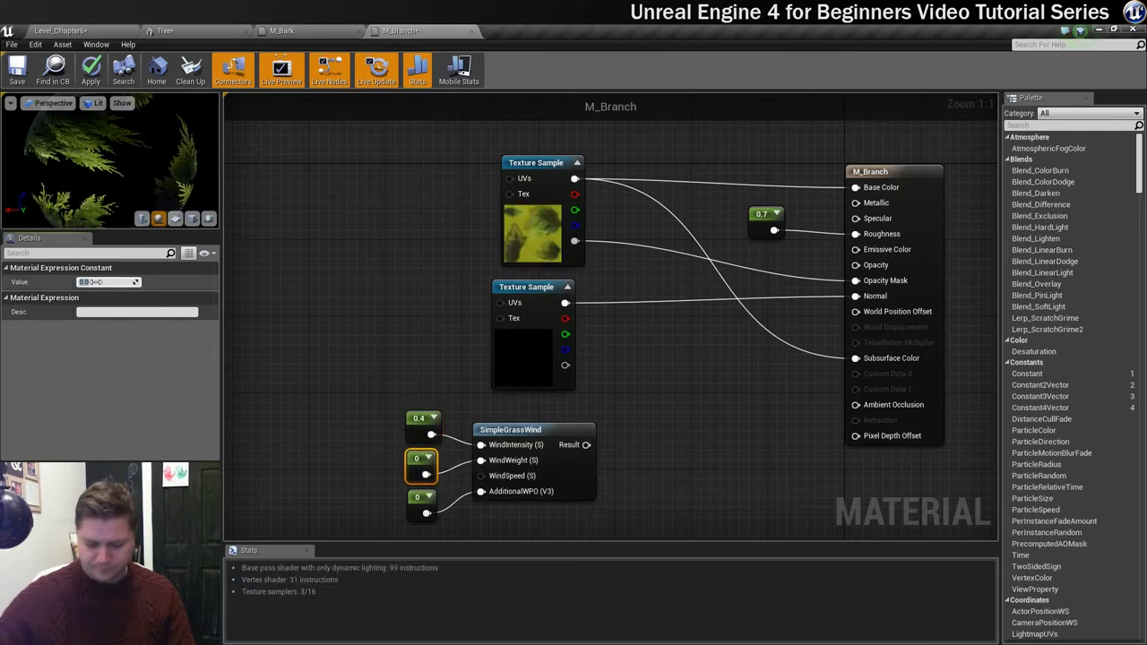
pyautogui.write('0')
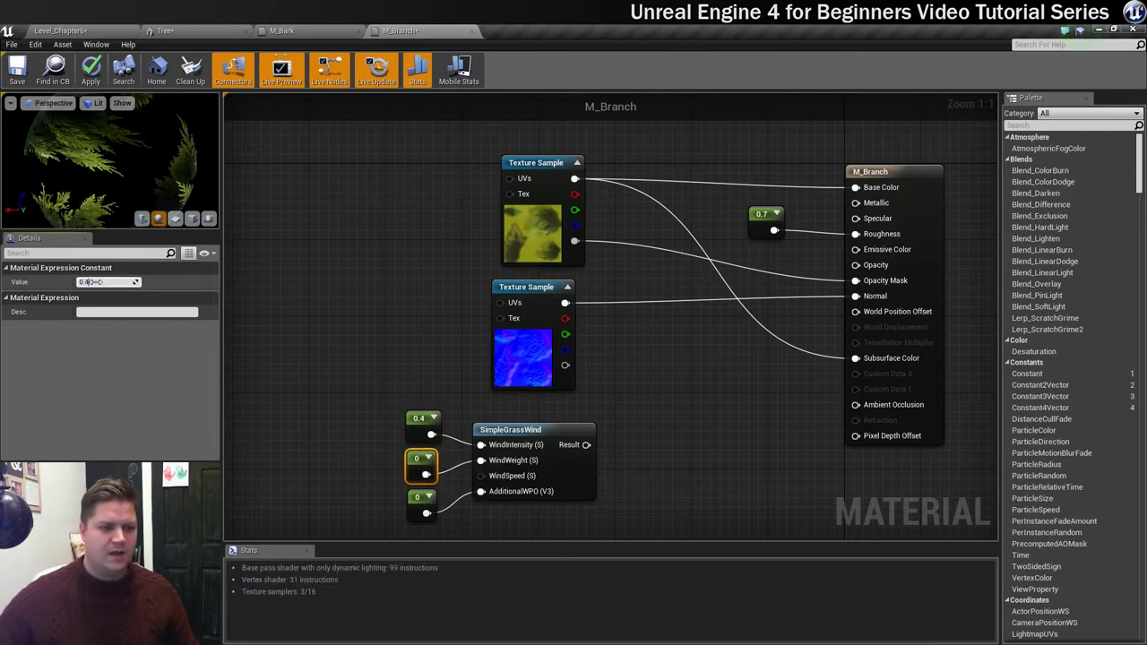
pyautogui.write('.4')
pyautogui.press('Return')
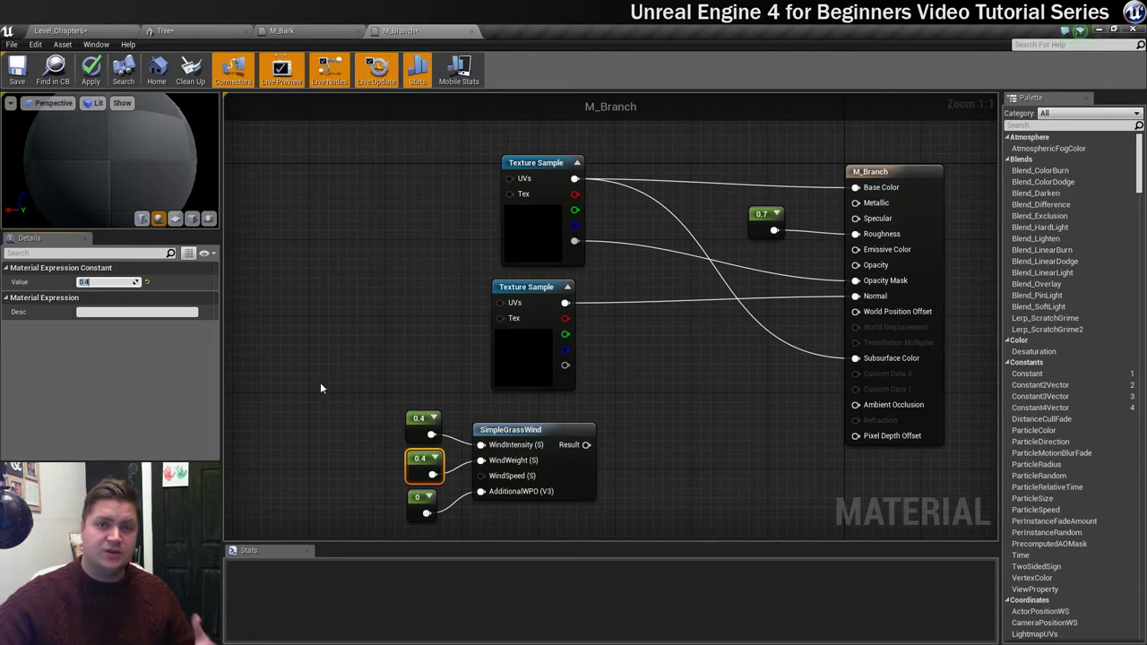
# Connect the SimpleGrassWind Result to World Position Offset and save M_Branch.
pyautogui.rightClick(418, 420)
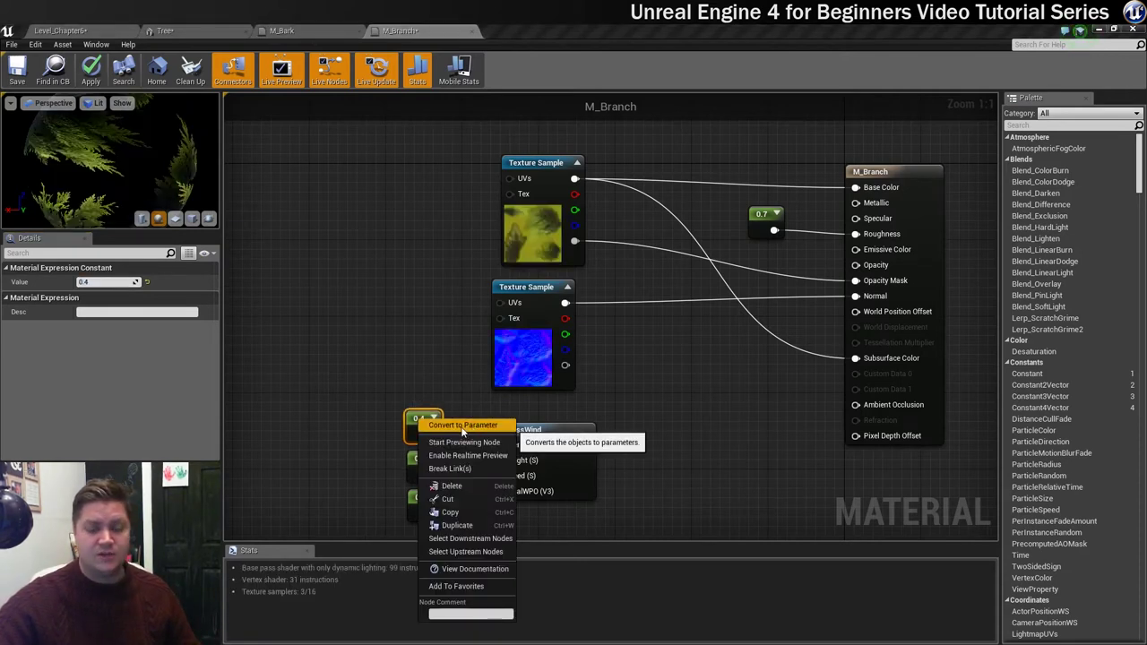
pyautogui.click(416, 335)
pyautogui.click(416, 337)
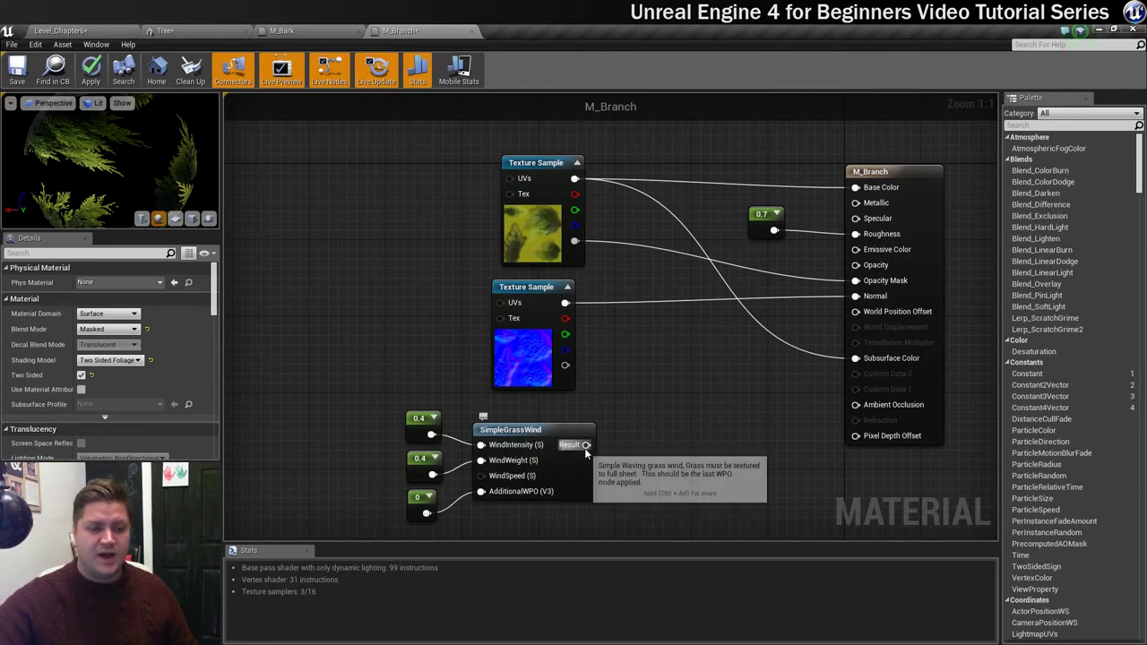
pyautogui.moveTo(586, 445); pyautogui.dragTo(854, 313)
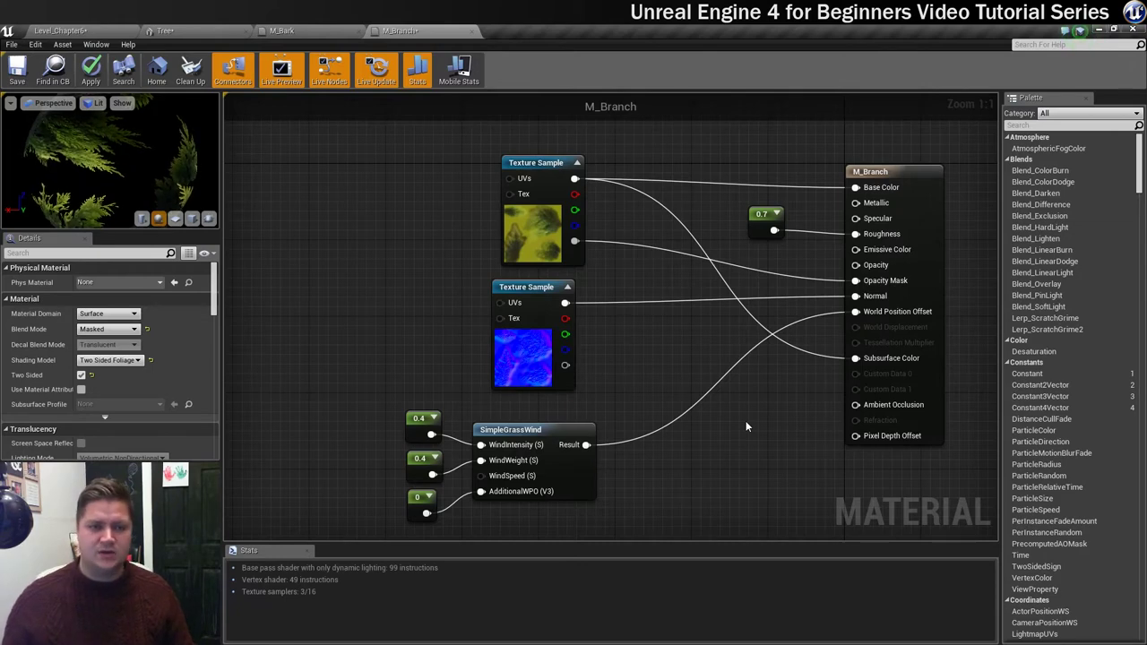
pyautogui.click(15, 76)
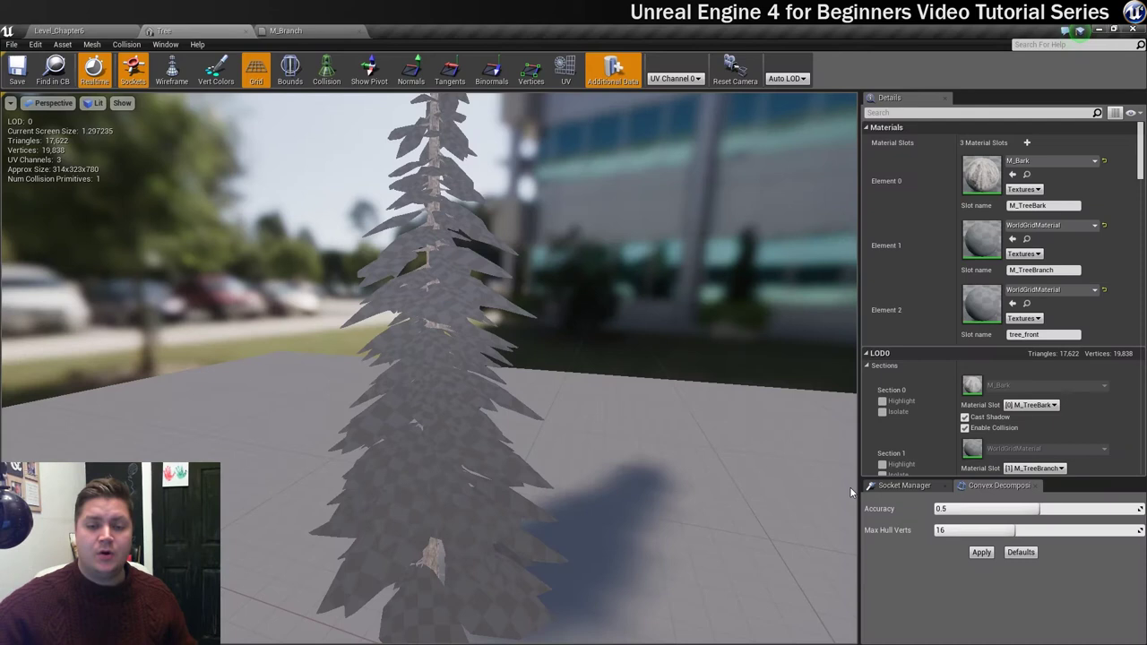
# Set the Tree mesh's Element 1 material to M_Branch, then zoom out to view the lower LODs.
pyautogui.click(1045, 229)
pyautogui.write('b')
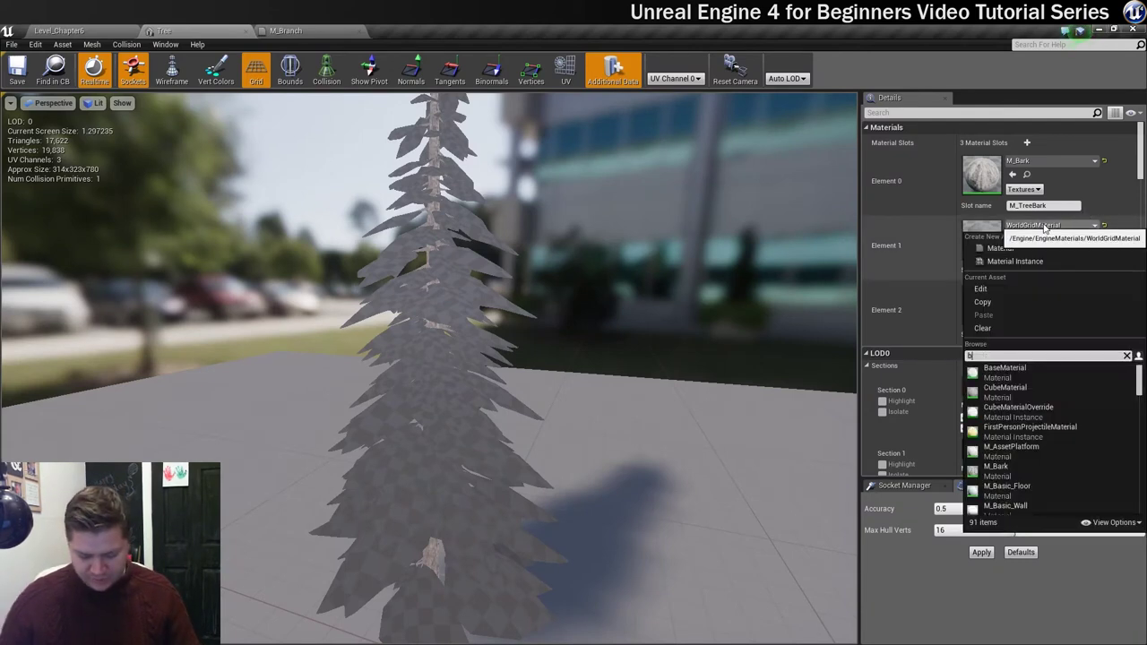
pyautogui.write('ranch')
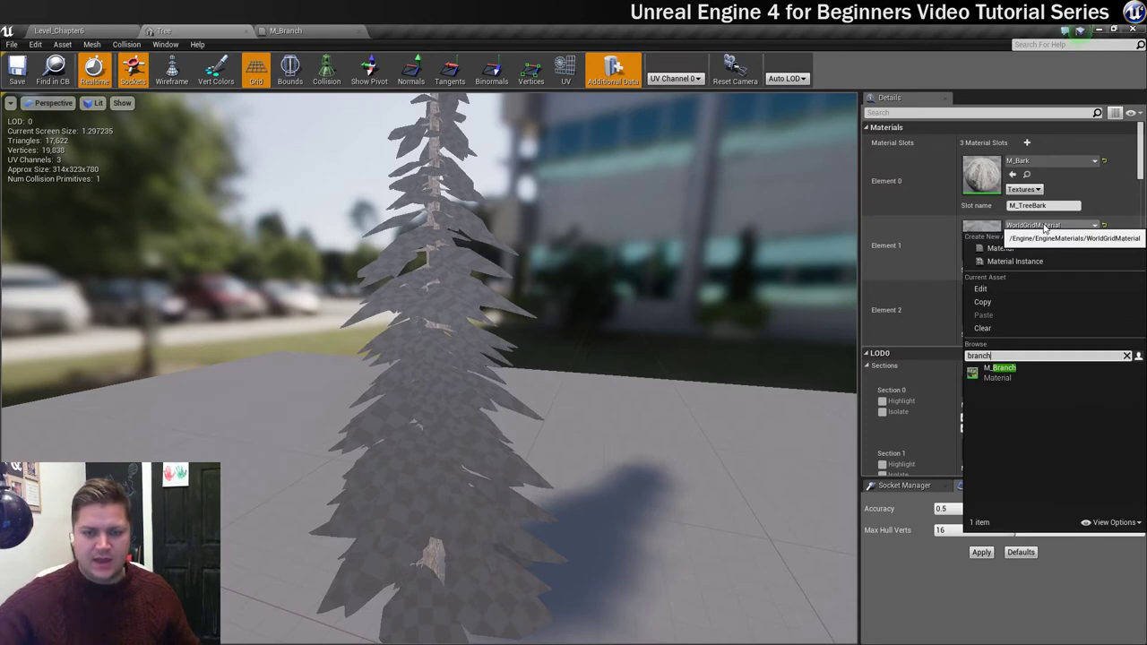
pyautogui.click(1006, 370)
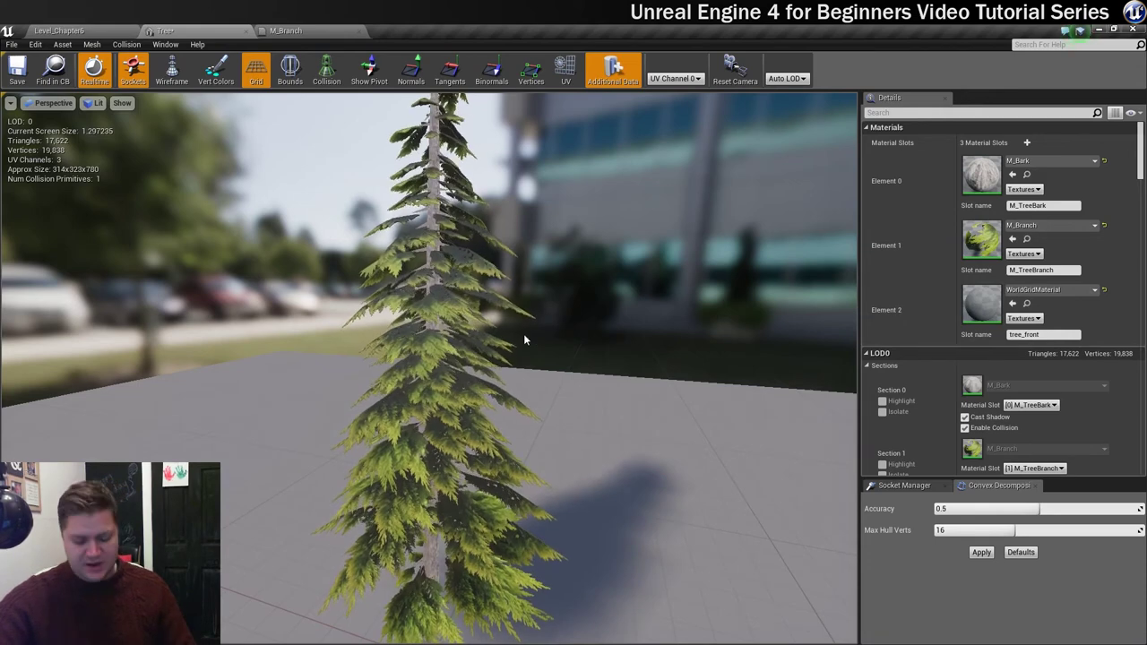
pyautogui.moveTo(524, 340); pyautogui.dragTo(524, 411, button='right')
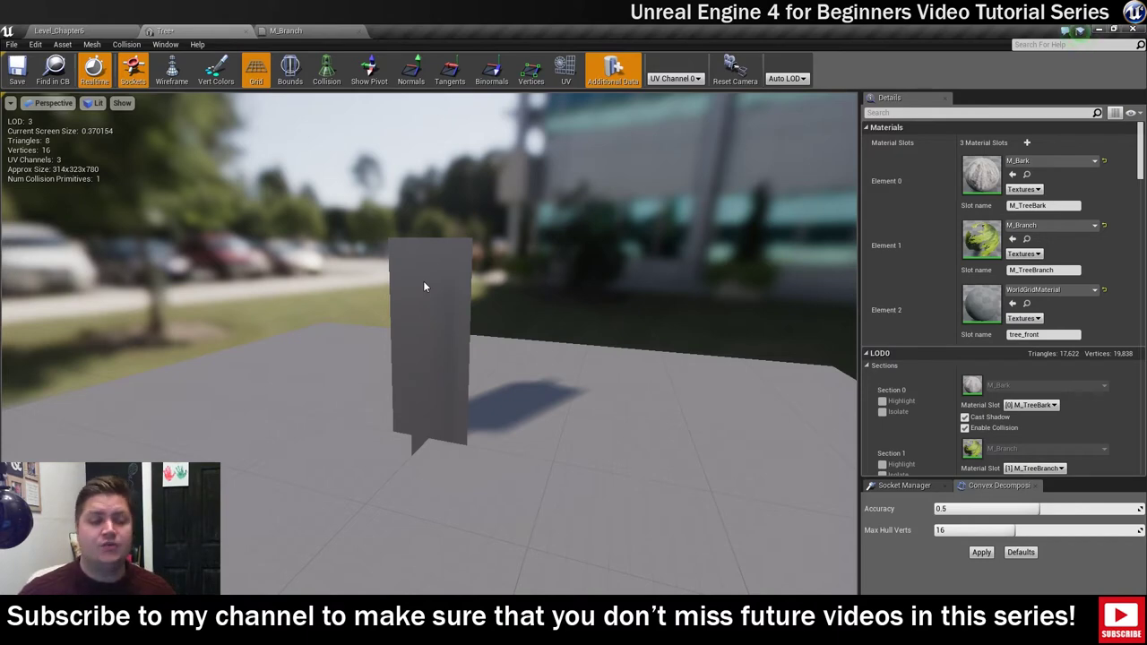
# From the Level_Chapter6 Content Browser, create the material M_TreeFront and open it in the editor.
pyautogui.click(95, 31)
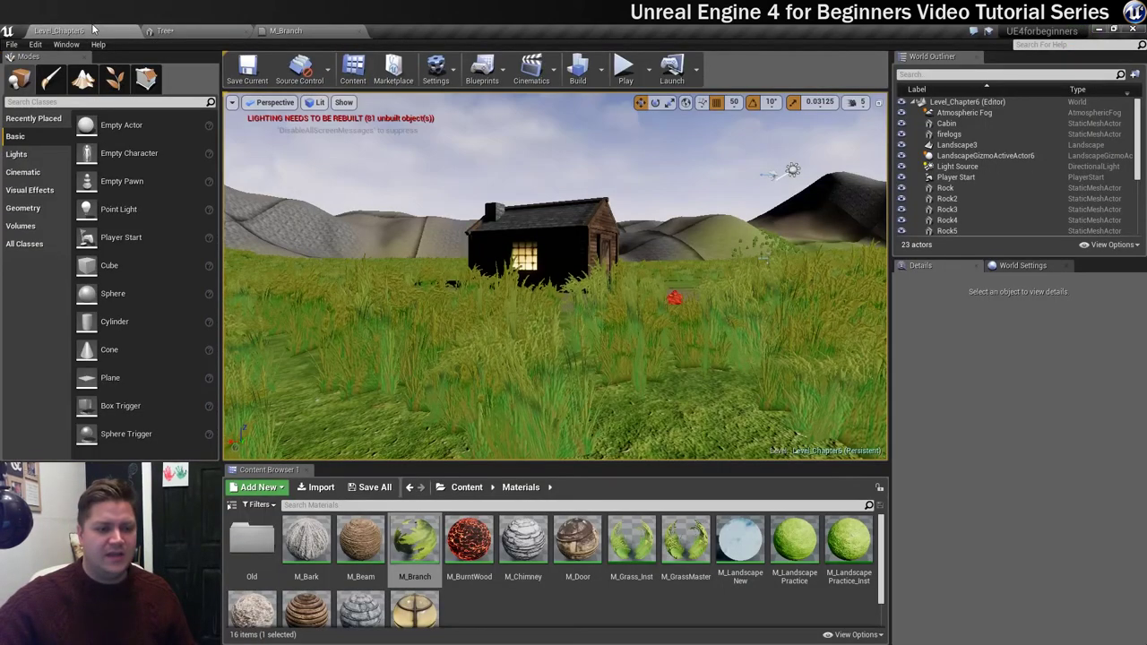
pyautogui.rightClick(508, 592)
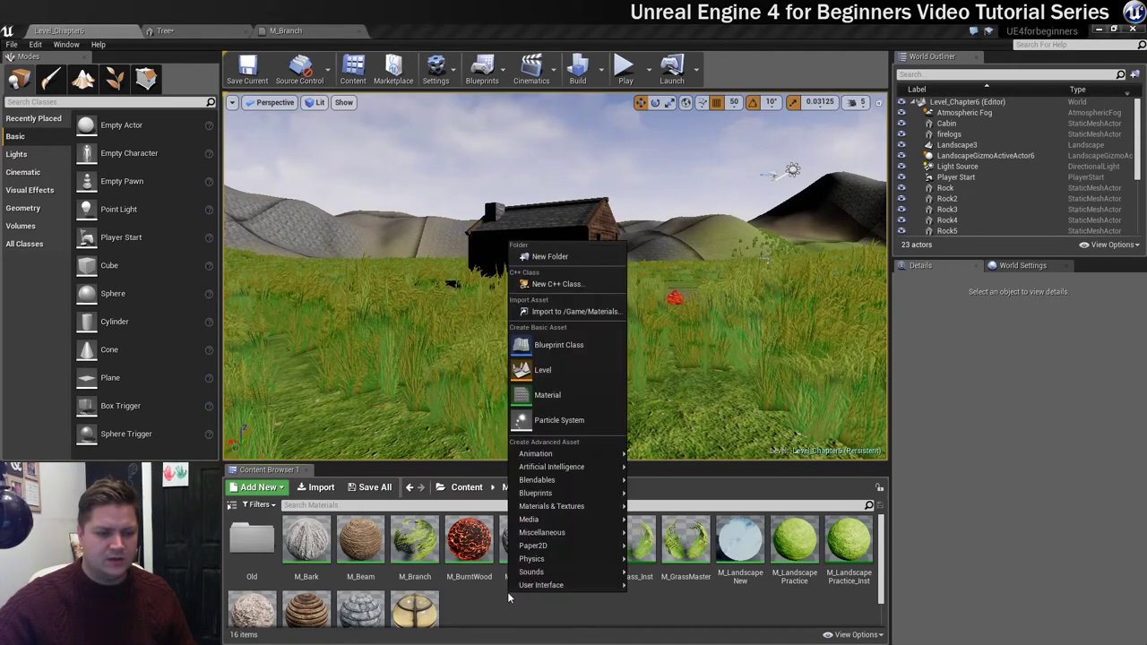
pyautogui.click(554, 395)
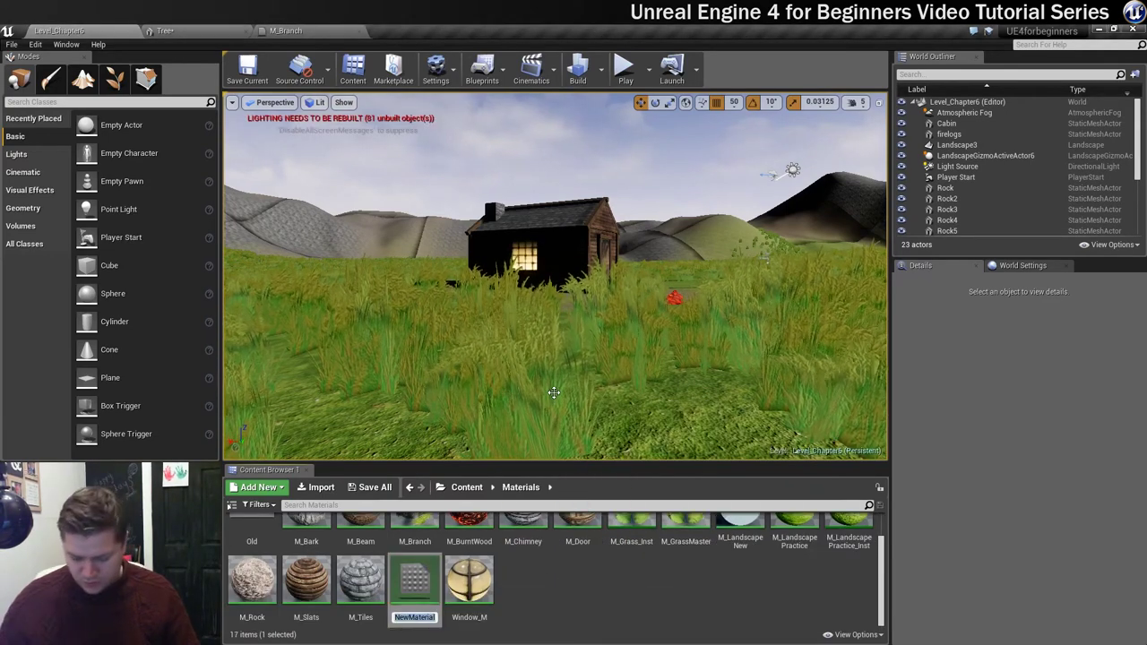
pyautogui.write('M_TreeFront')
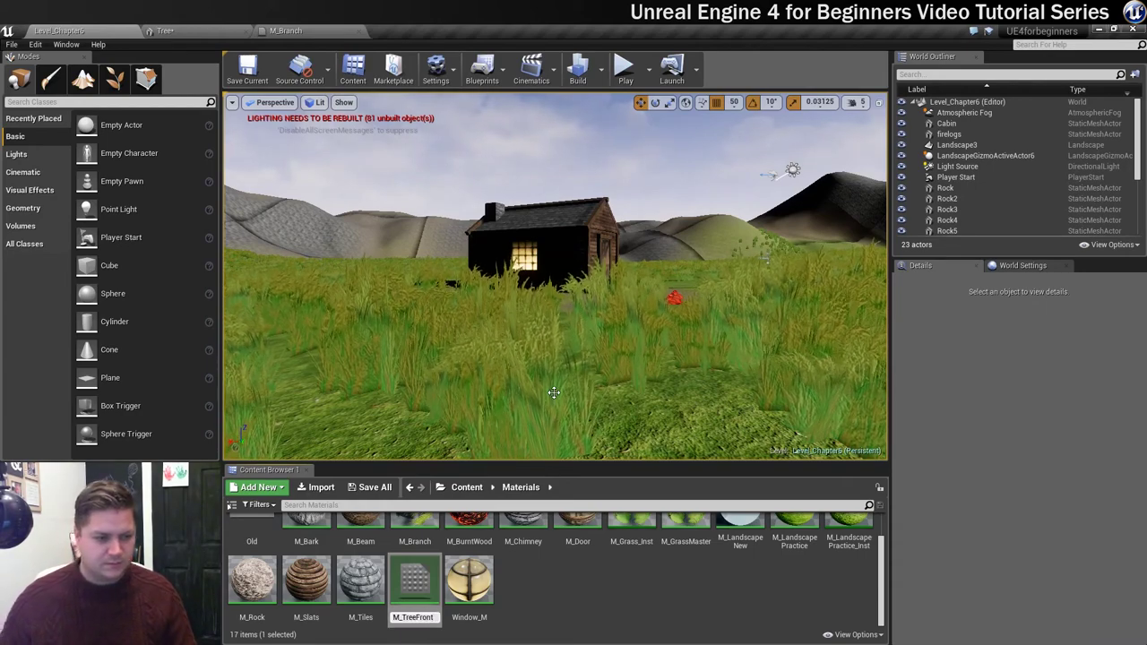
pyautogui.press('Return')
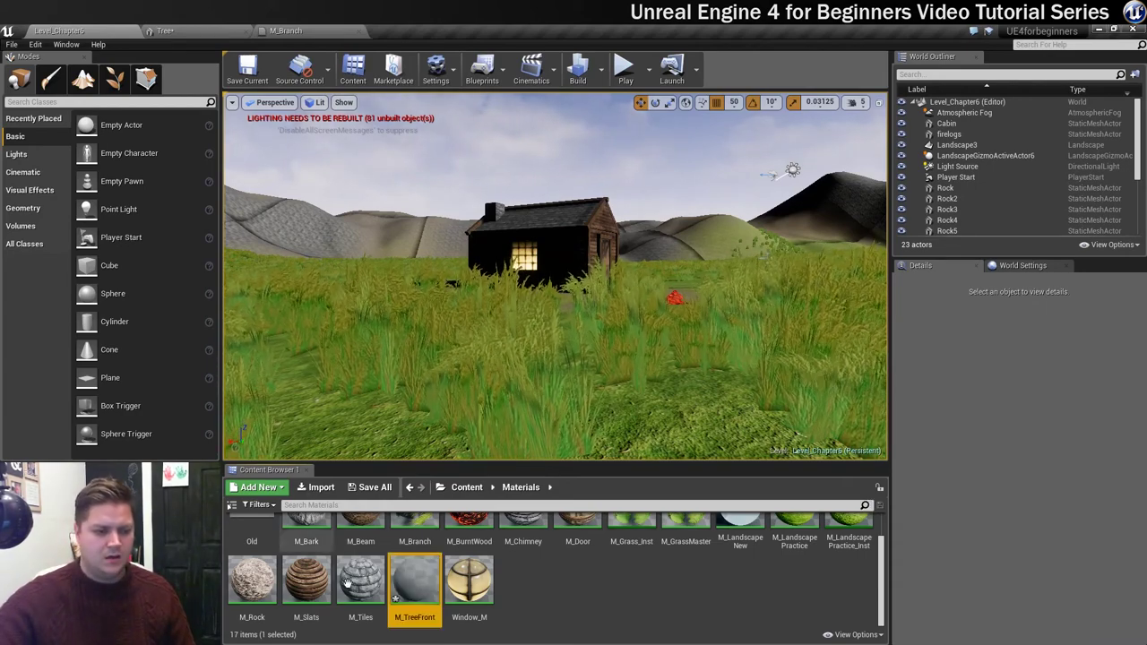
pyautogui.doubleClick(415, 586)
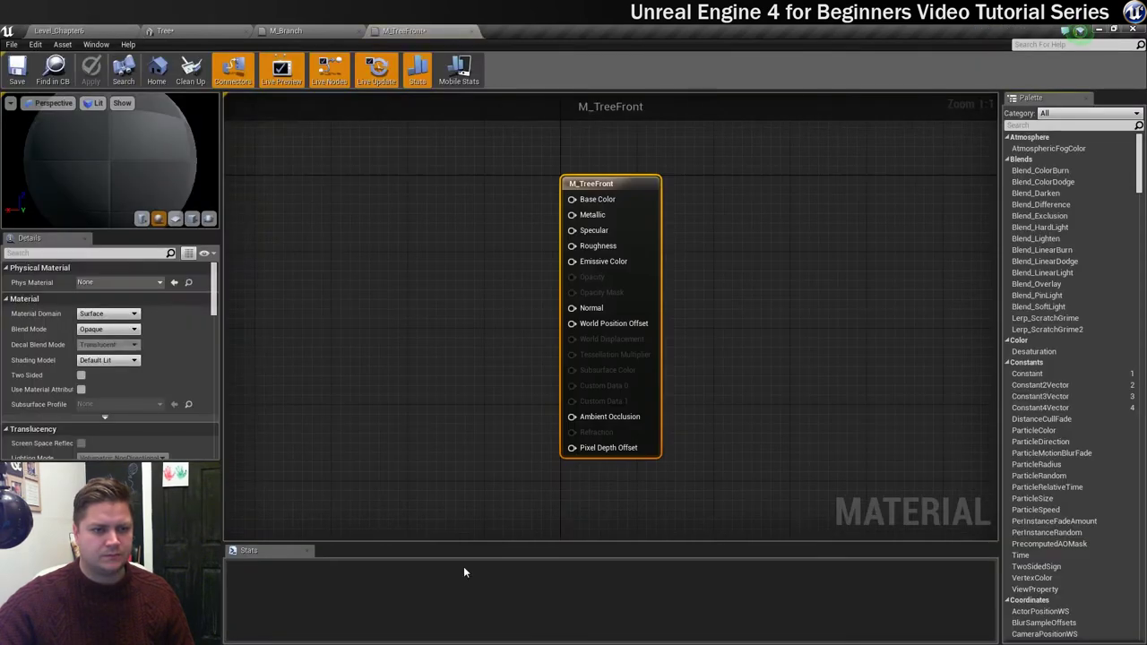
# Set M_TreeFront's Blend Mode to Masked and Shading Model to Two Sided Foliage.
pyautogui.moveTo(493, 293); pyautogui.dragTo(727, 274, button='right')
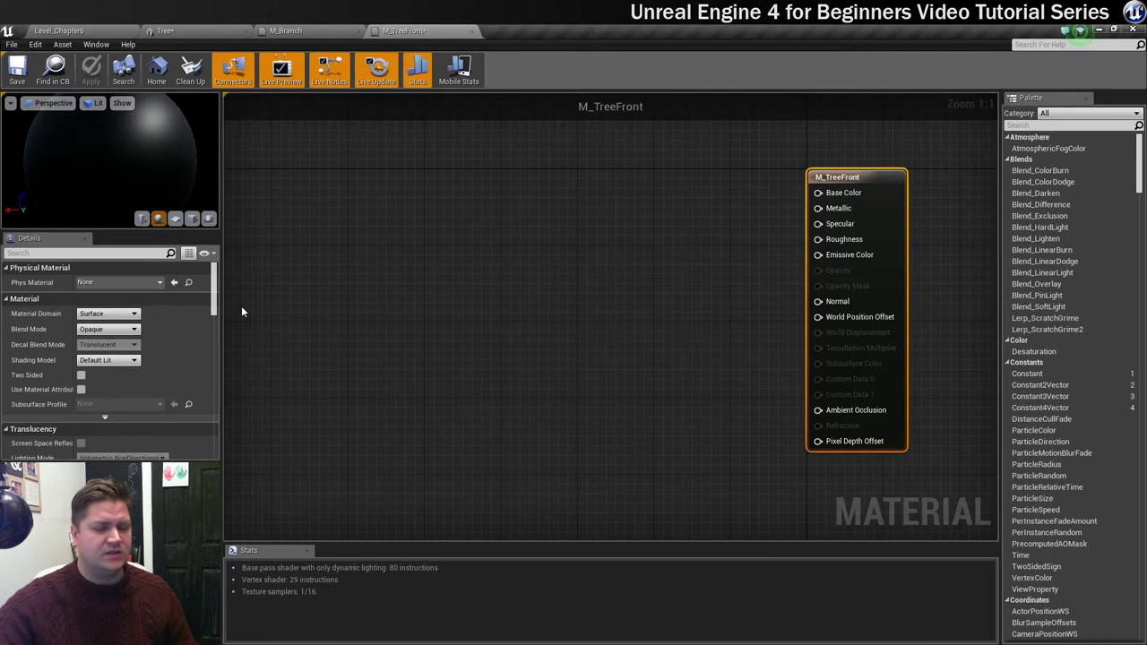
pyautogui.click(108, 330)
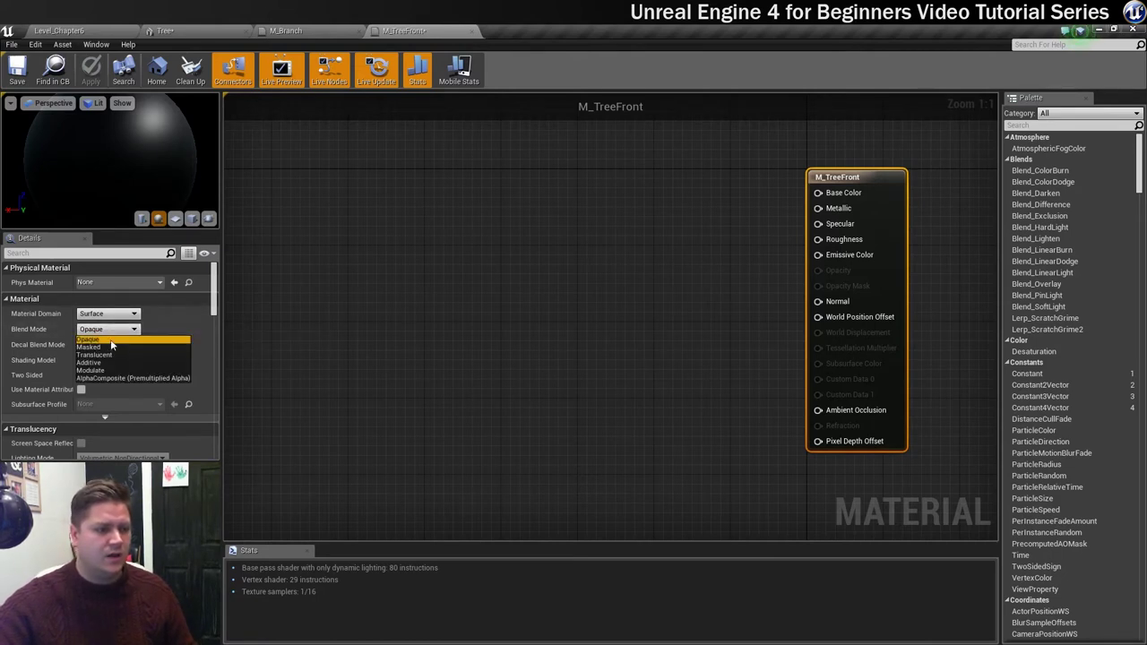
pyautogui.click(109, 347)
pyautogui.click(110, 361)
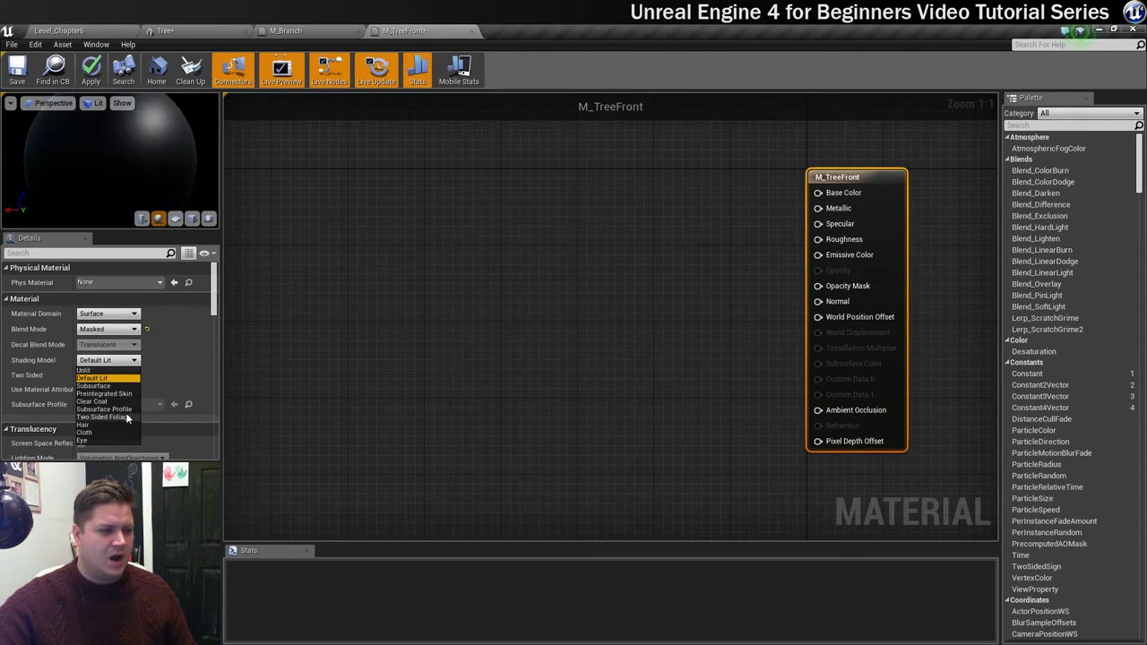
pyautogui.press('Escape')
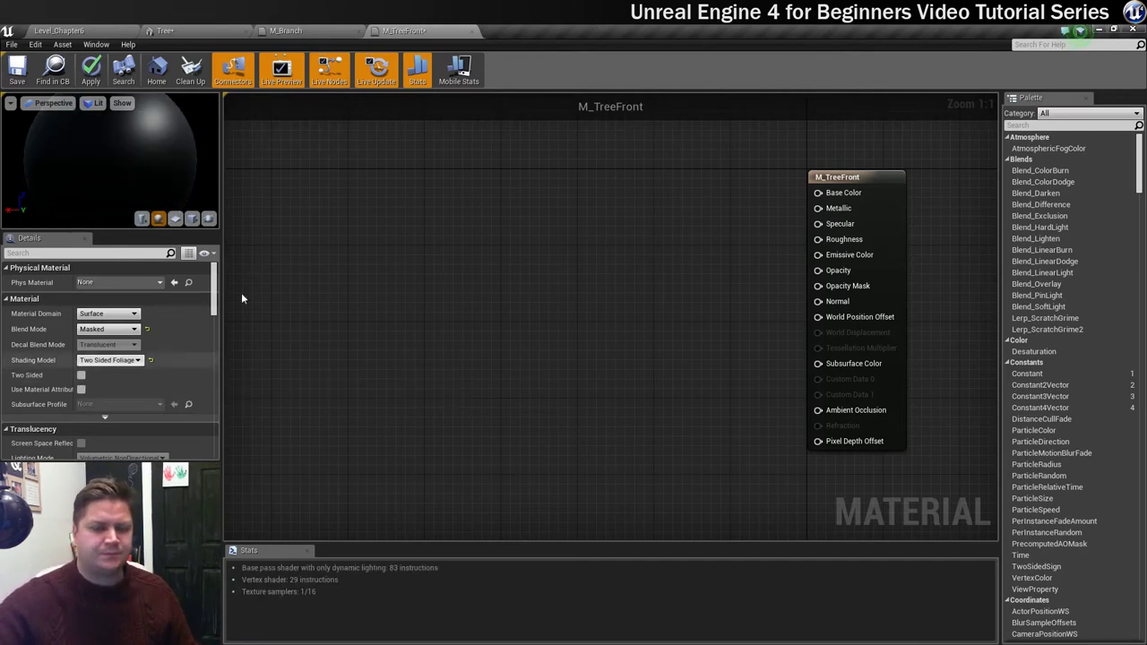
# Add a TreeFront_D Texture Sample feeding Base Color, Subsurface Color and, via alpha, Opacity Mask.
pyautogui.click(556, 199)
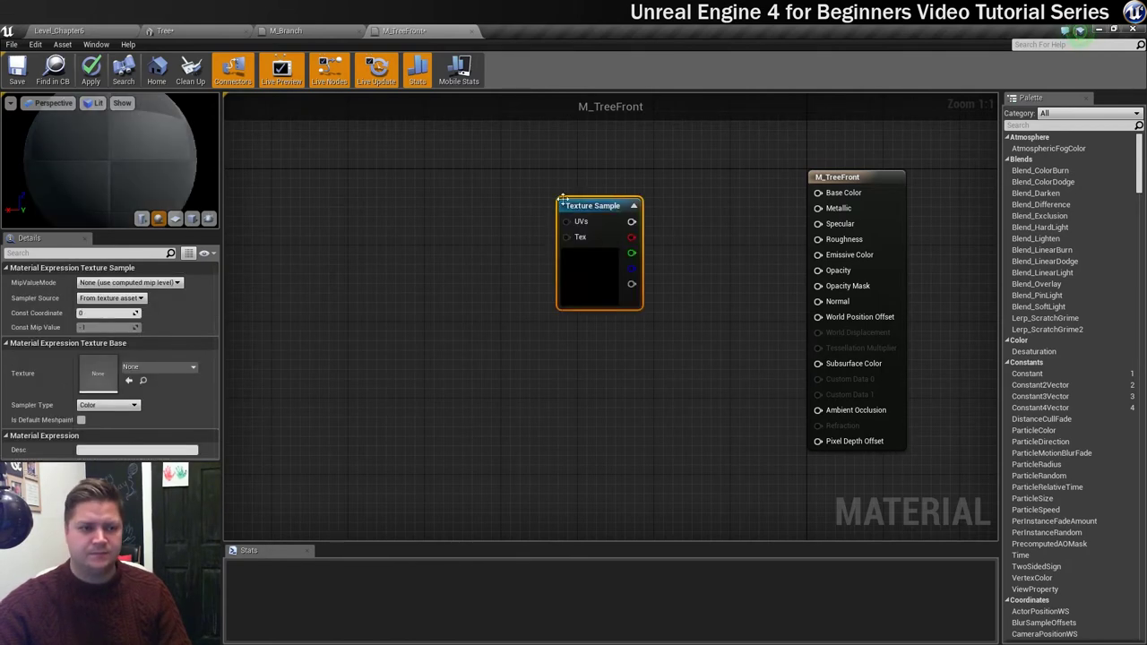
pyautogui.moveTo(632, 221); pyautogui.dragTo(818, 193)
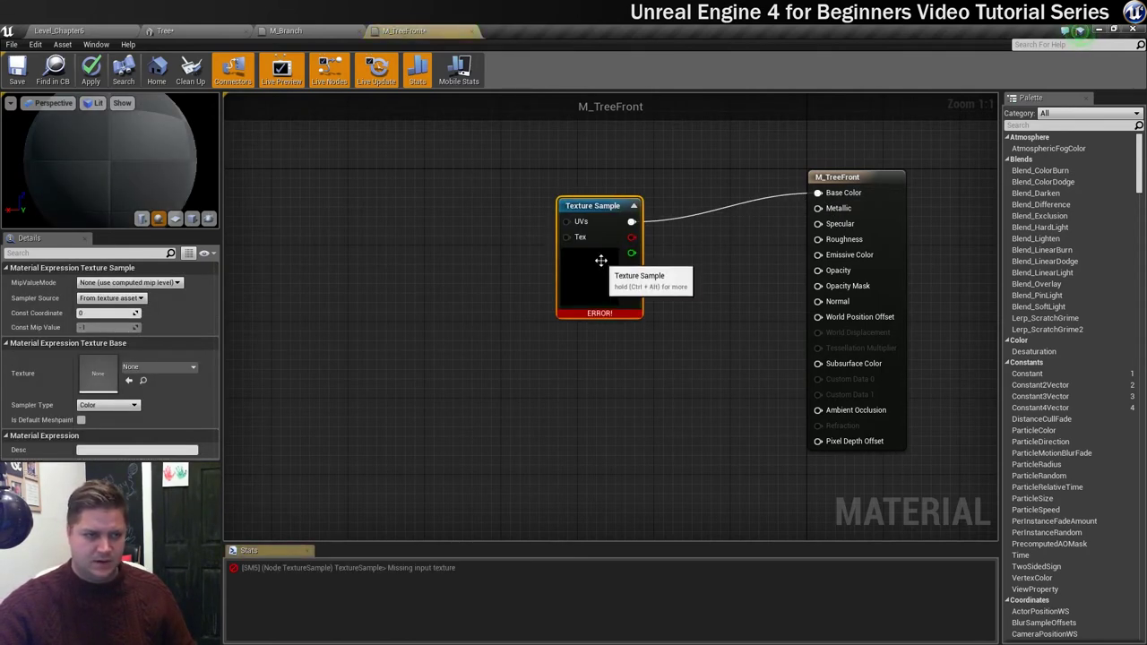
pyautogui.click(146, 375)
pyautogui.write('tre')
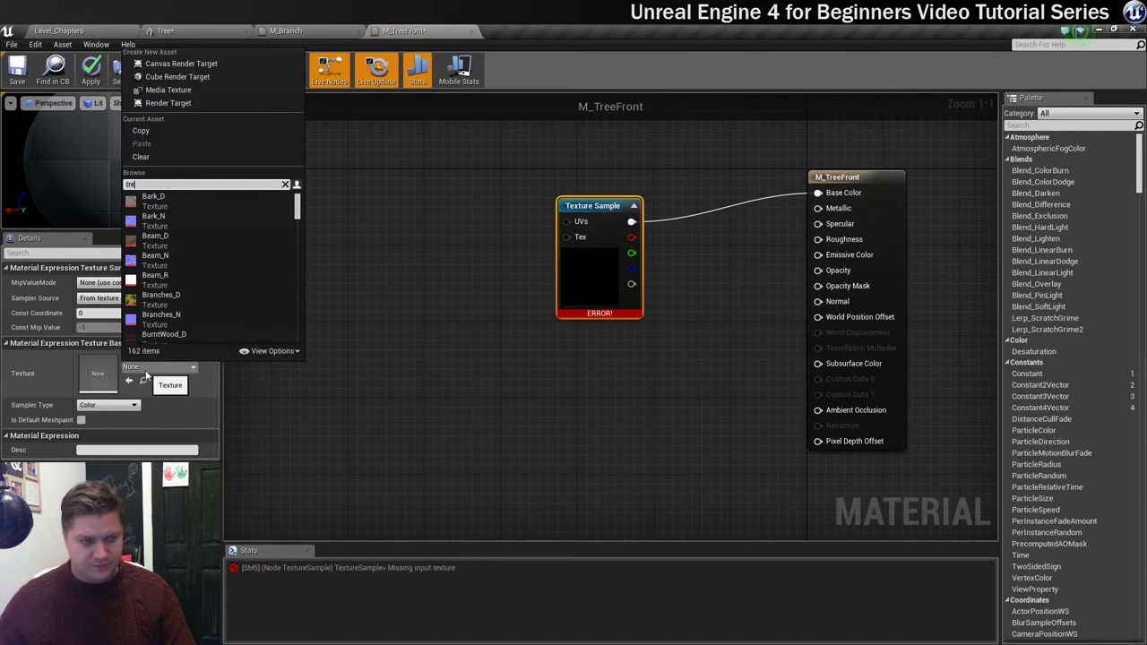
pyautogui.write('e')
pyautogui.click(177, 206)
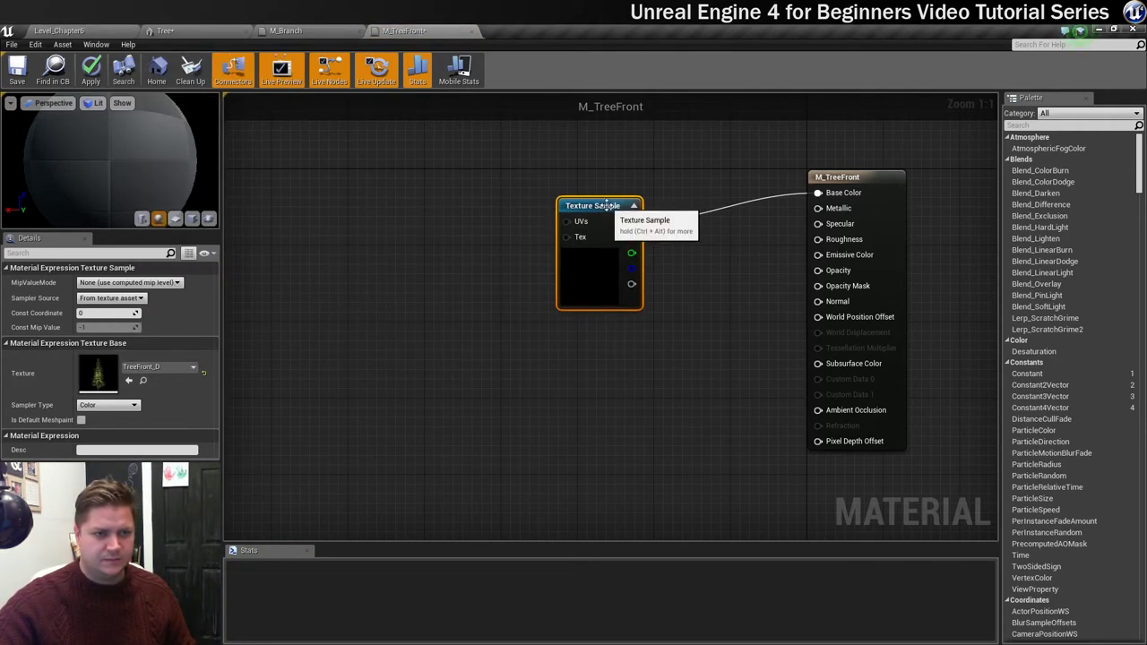
pyautogui.moveTo(619, 208); pyautogui.dragTo(547, 182)
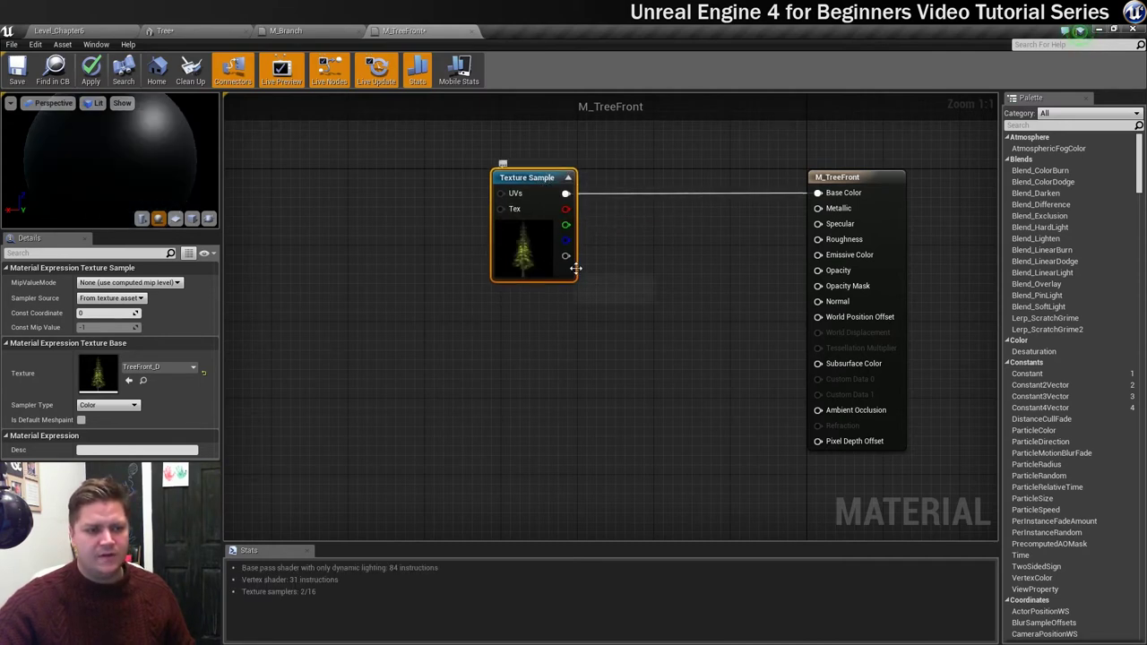
pyautogui.moveTo(566, 255); pyautogui.dragTo(814, 284)
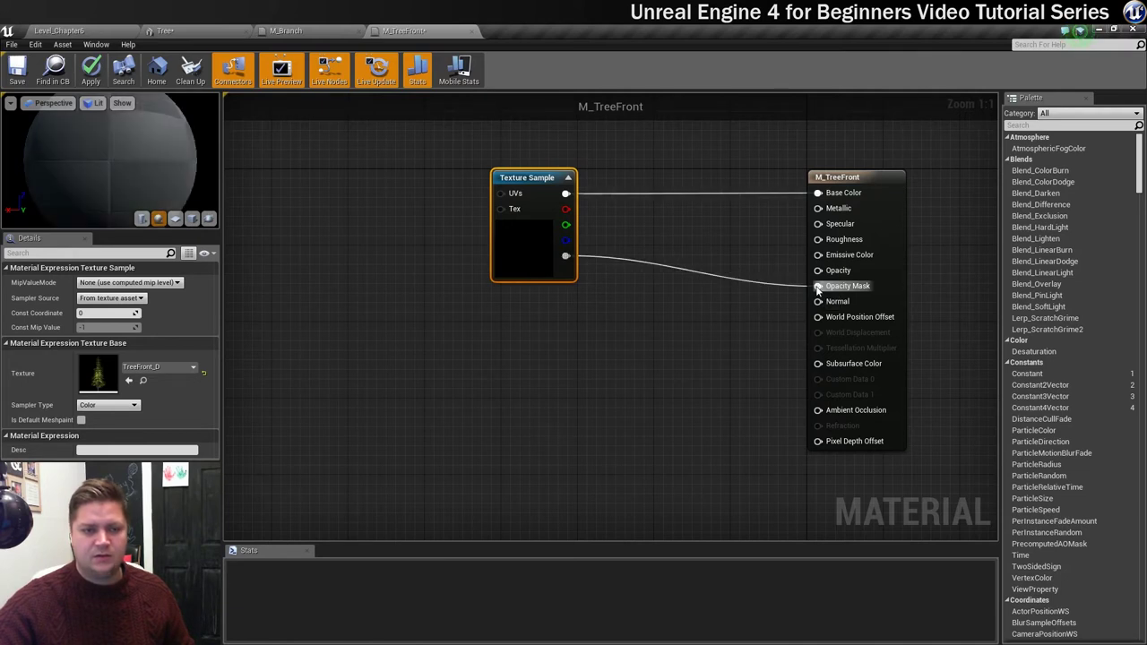
pyautogui.moveTo(566, 194); pyautogui.dragTo(820, 367)
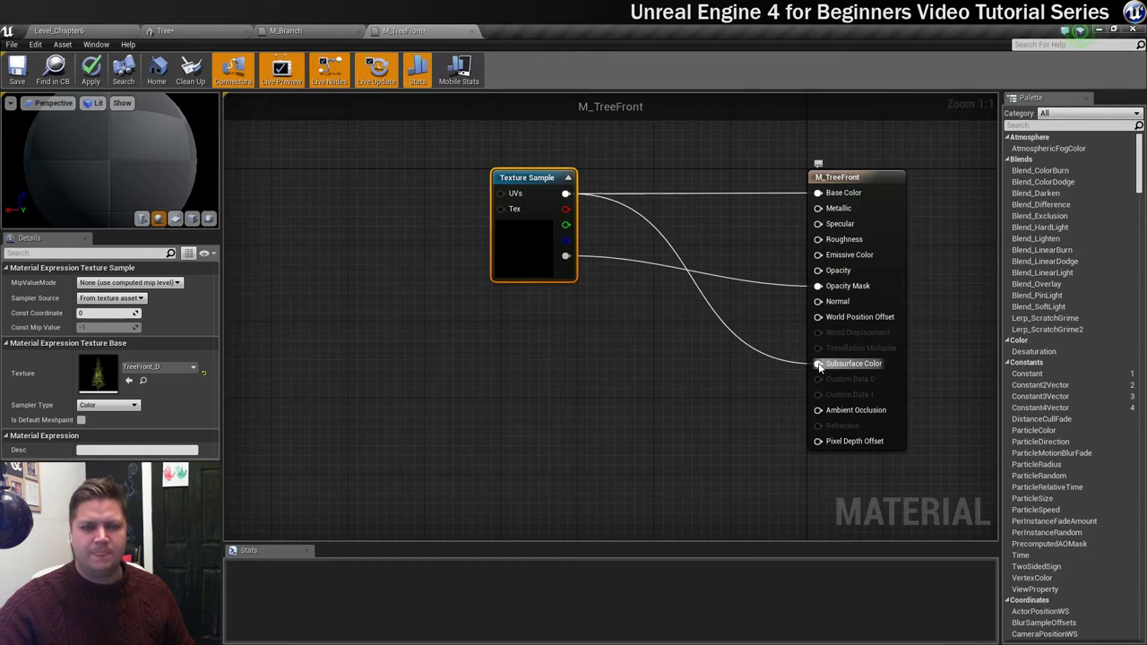
# Connect a Constant of 1 to Specular and Roughness, then save M_TreeFront.
pyautogui.rightClick(735, 217)
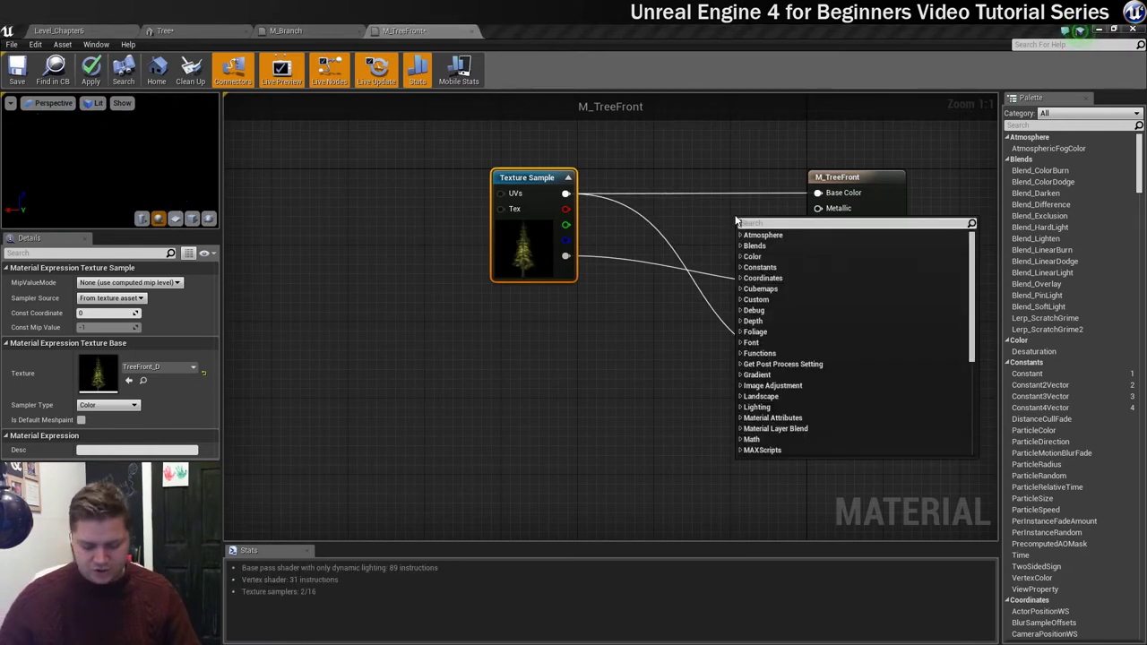
pyautogui.write('con')
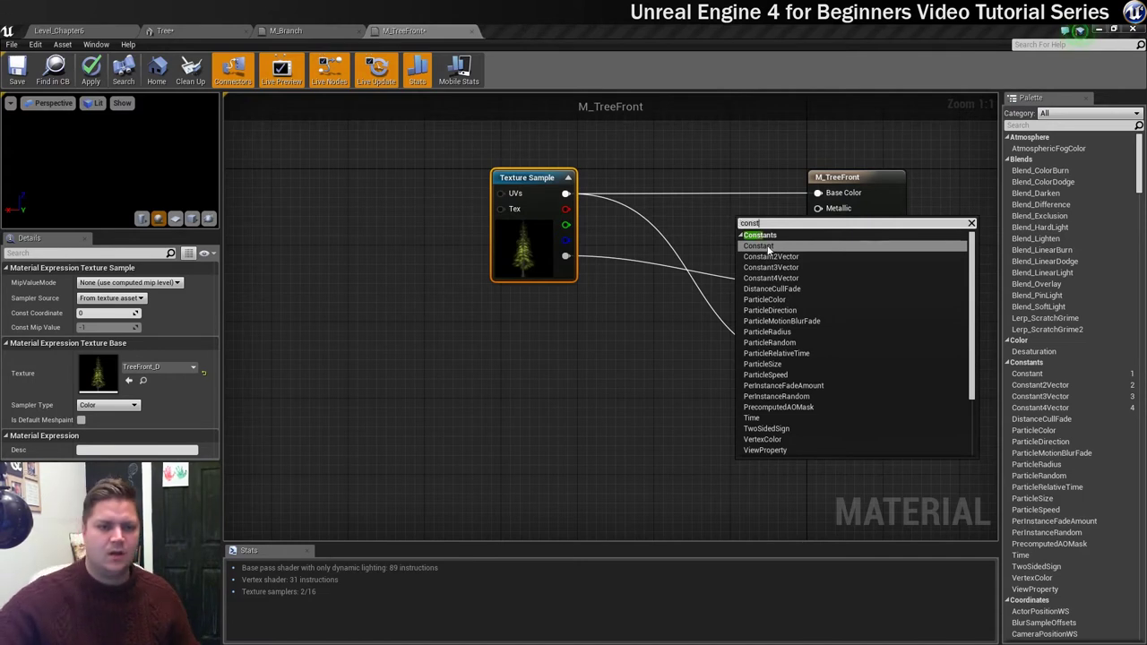
pyautogui.write('st')
pyautogui.click(769, 247)
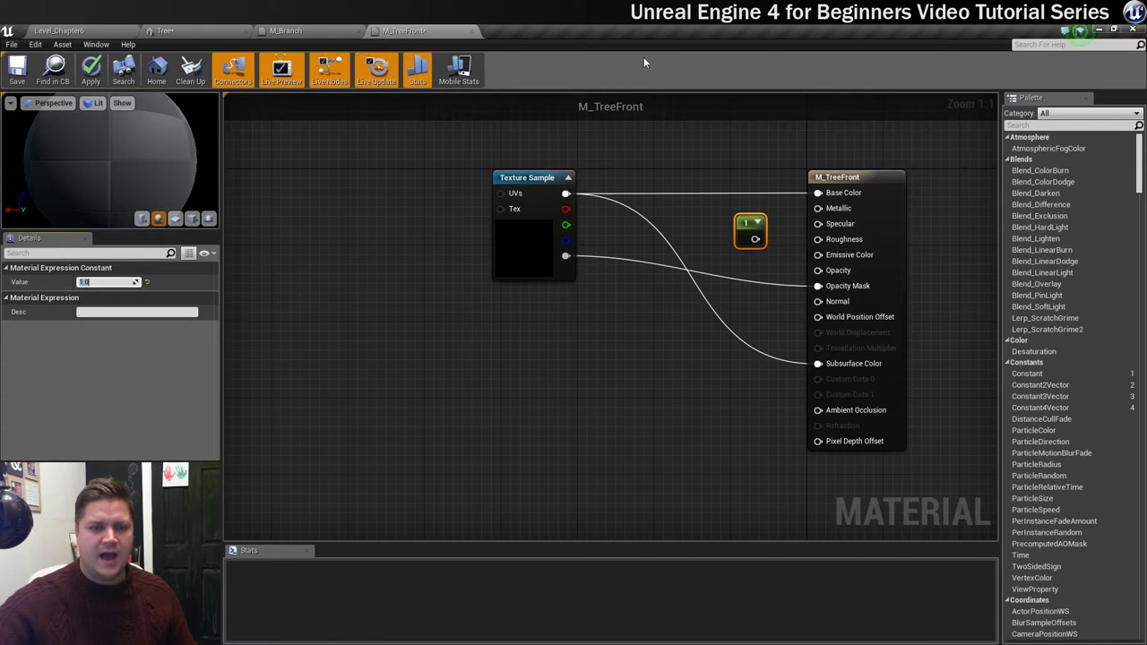
pyautogui.moveTo(756, 238); pyautogui.dragTo(822, 227)
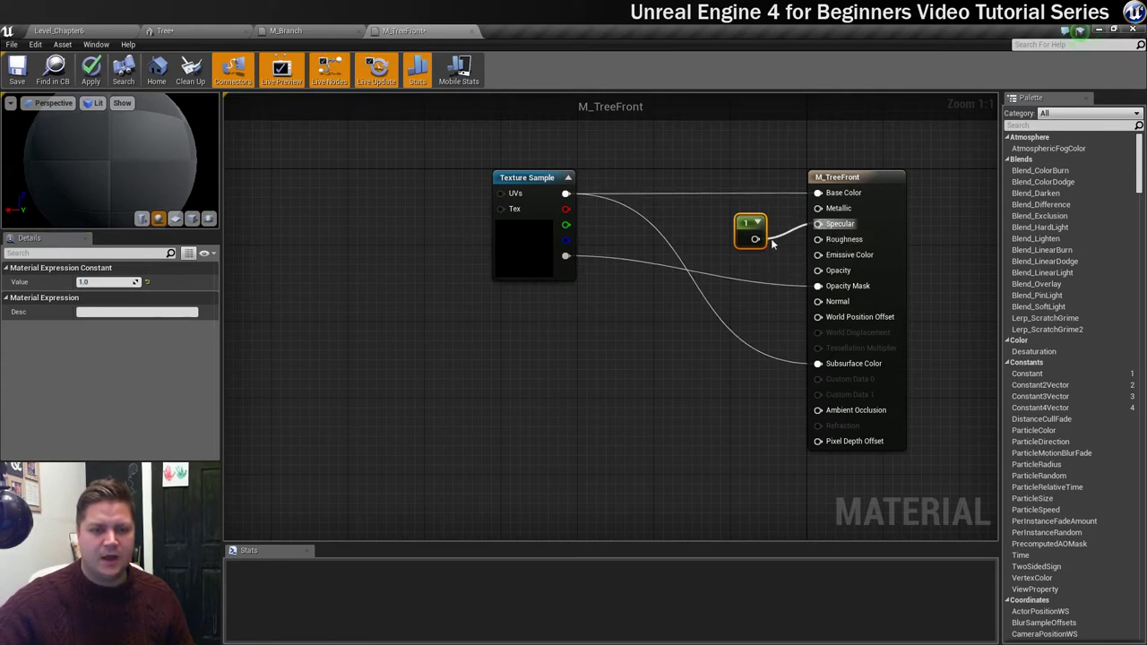
pyautogui.moveTo(756, 238); pyautogui.dragTo(837, 244)
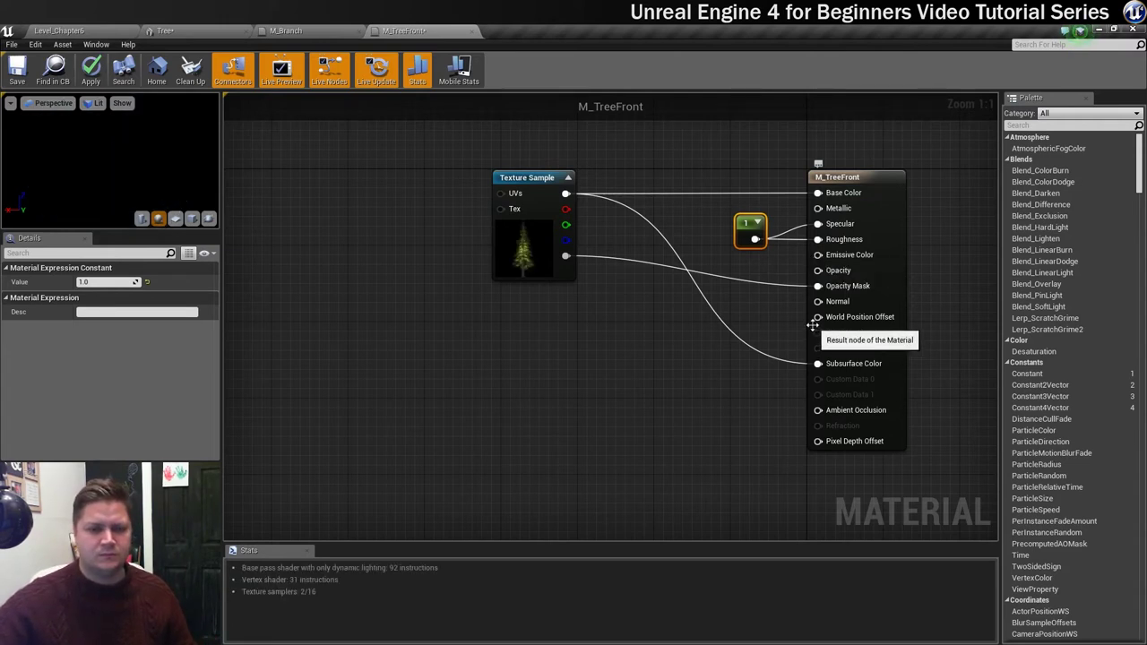
pyautogui.moveTo(662, 326); pyautogui.dragTo(664, 344, button='right')
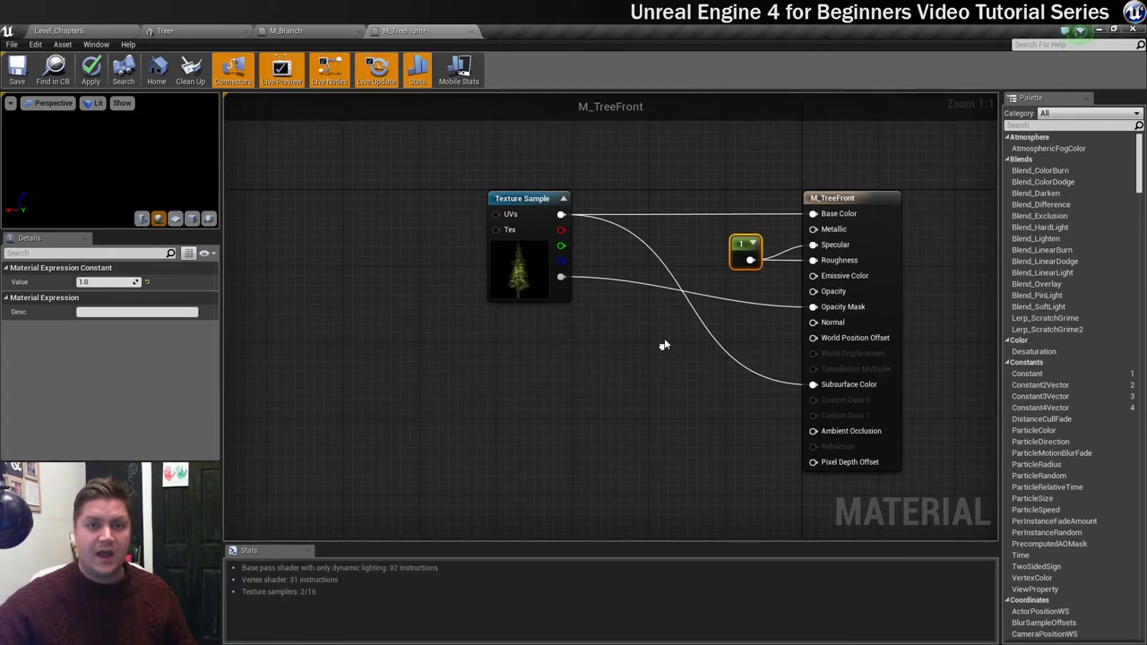
pyautogui.click(16, 70)
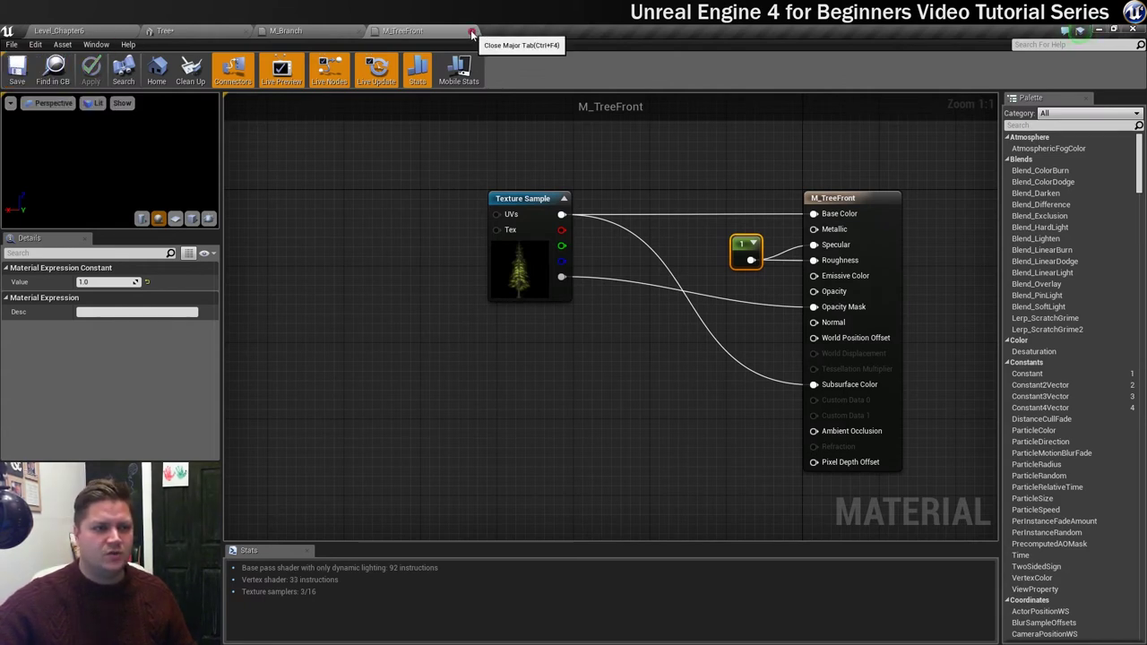
# Close the M_TreeFront and M_Branch editors and set the Tree mesh's Element 2 material to M_TreeFront.
pyautogui.click(469, 32)
pyautogui.click(358, 32)
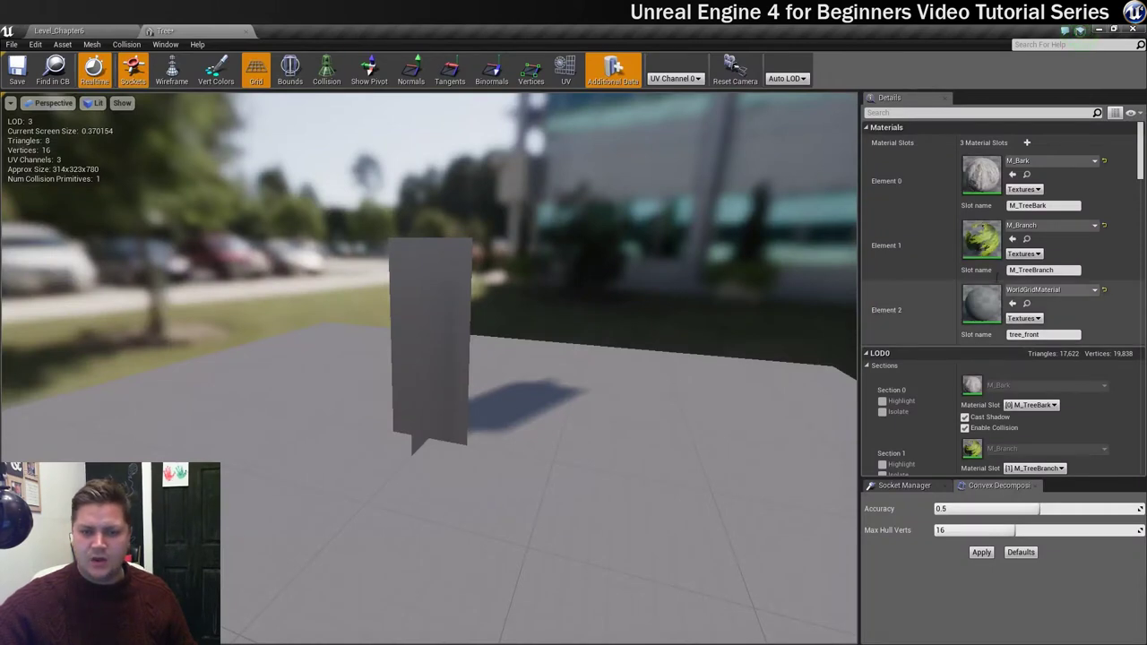
pyautogui.click(1030, 292)
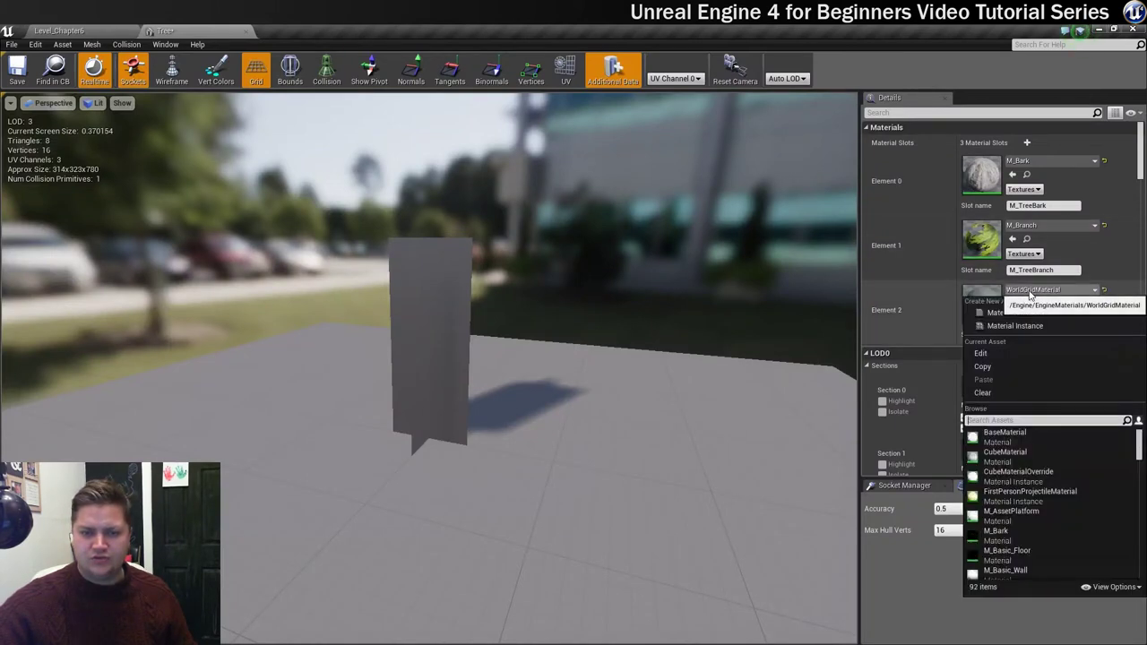
pyautogui.write('tree')
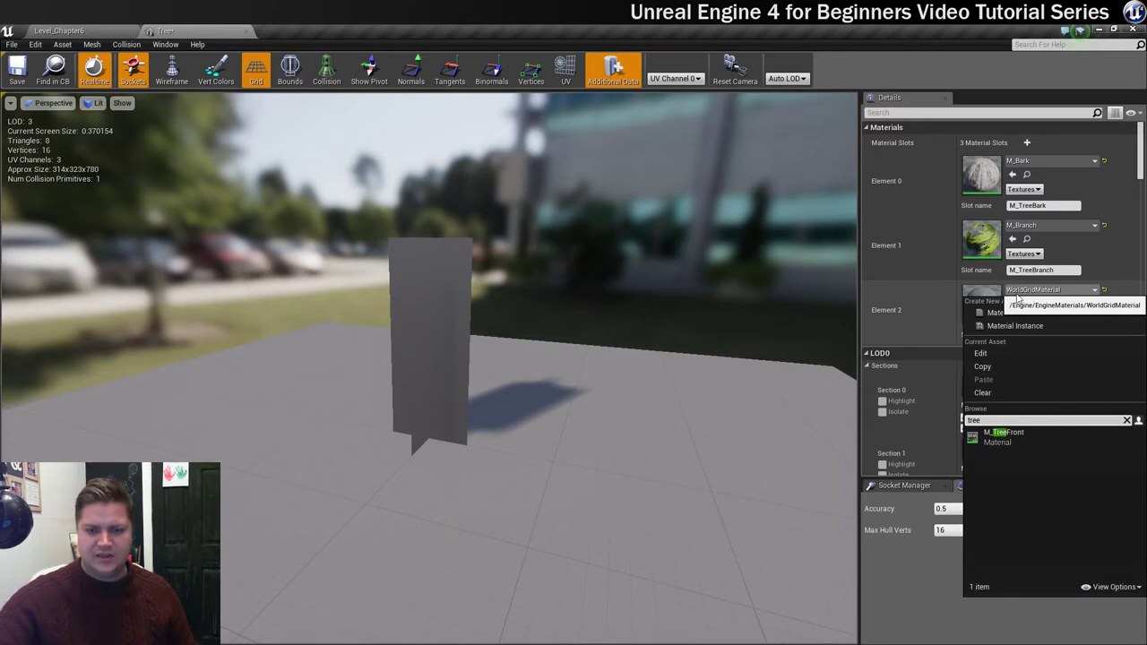
pyautogui.click(1009, 438)
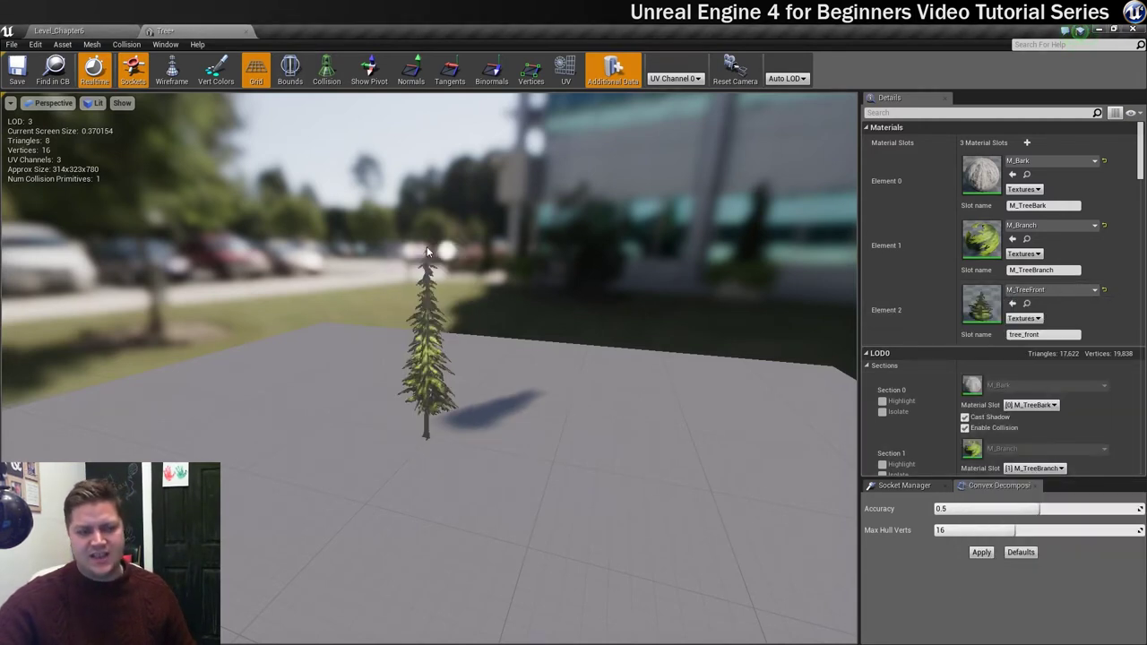
# Zoom the Tree preview in and out to watch LODs switch, save the mesh, and return to Level_Chapter6.
pyautogui.moveTo(417, 385); pyautogui.dragTo(413, 383)
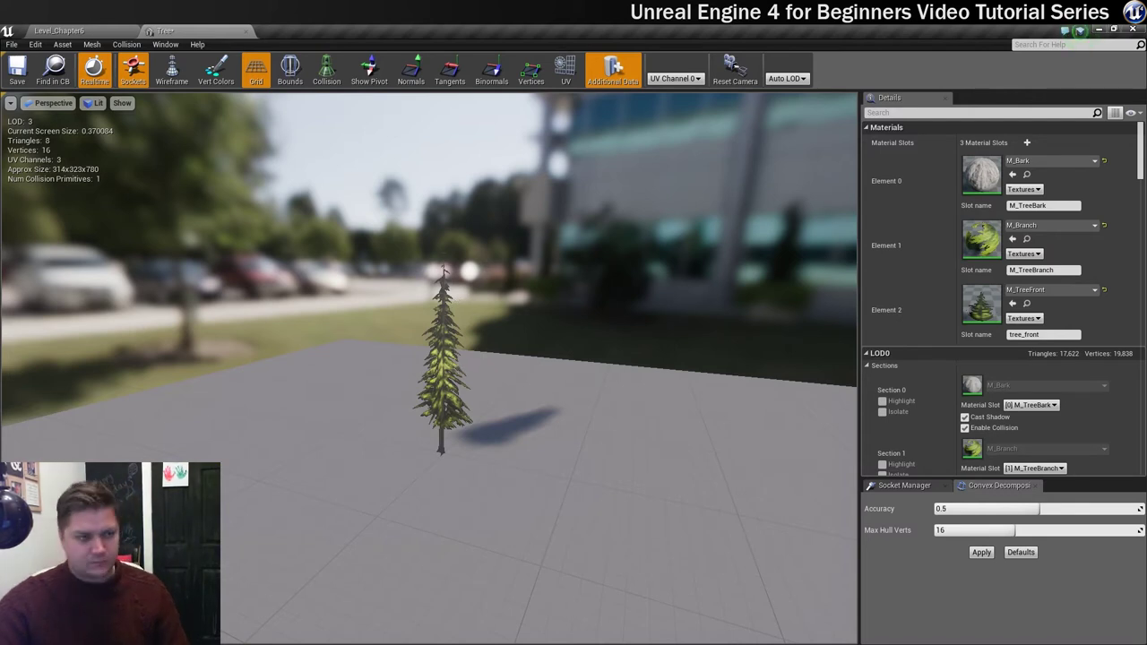
pyautogui.moveTo(449, 369); pyautogui.dragTo(449, 362)
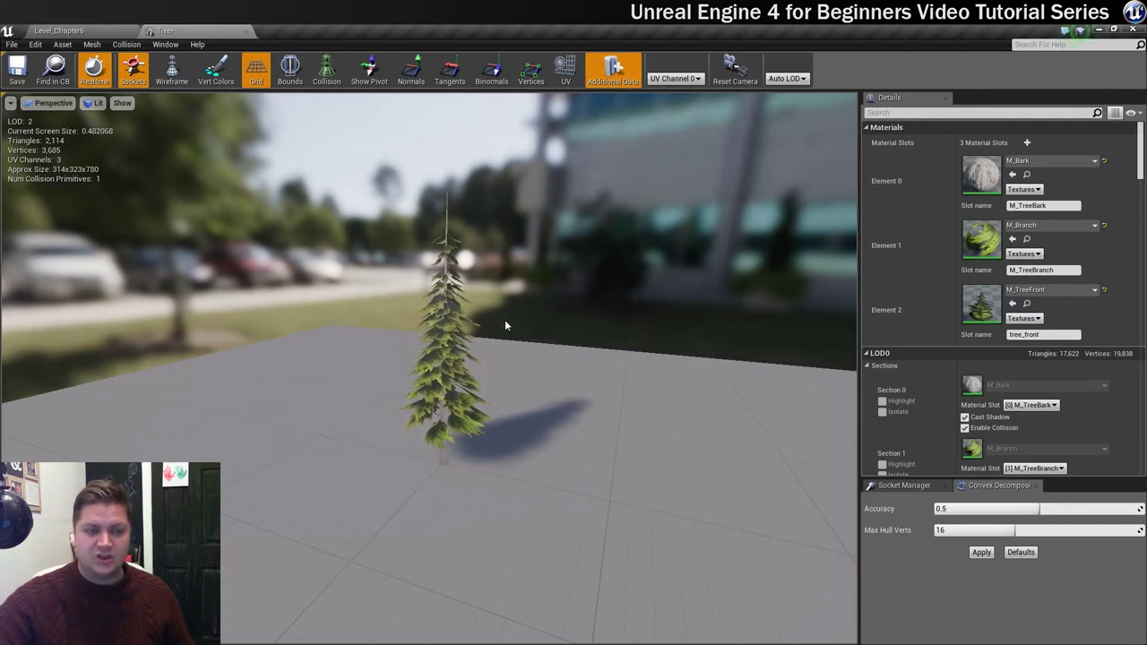
pyautogui.scroll(-2, 480, 366)
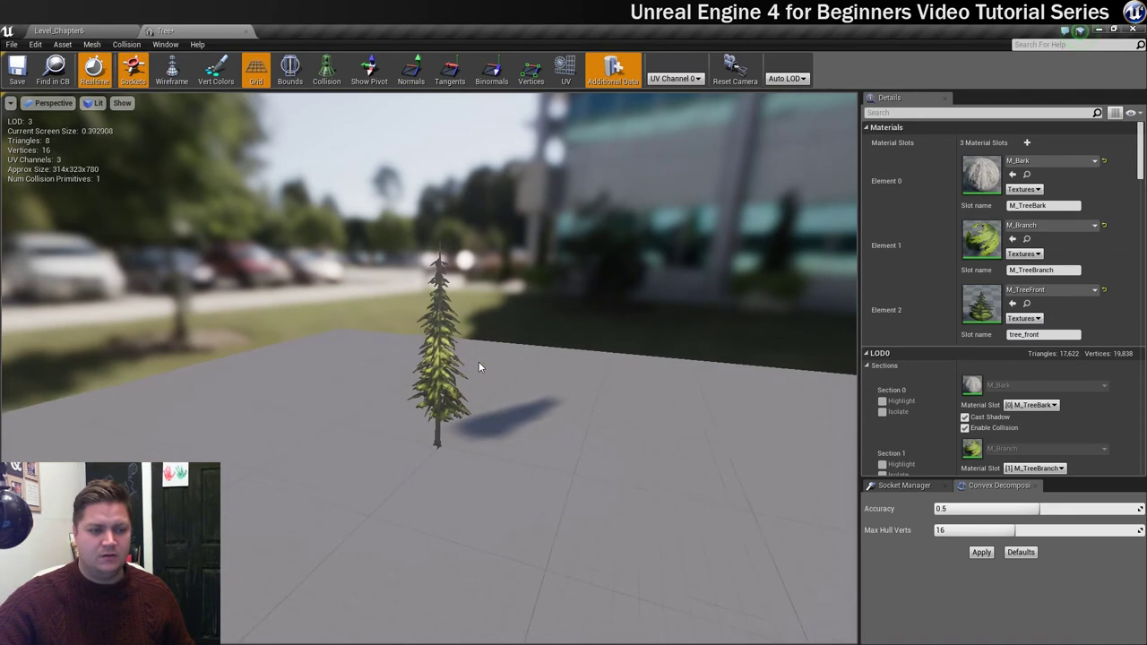
pyautogui.scroll(2, 478, 367)
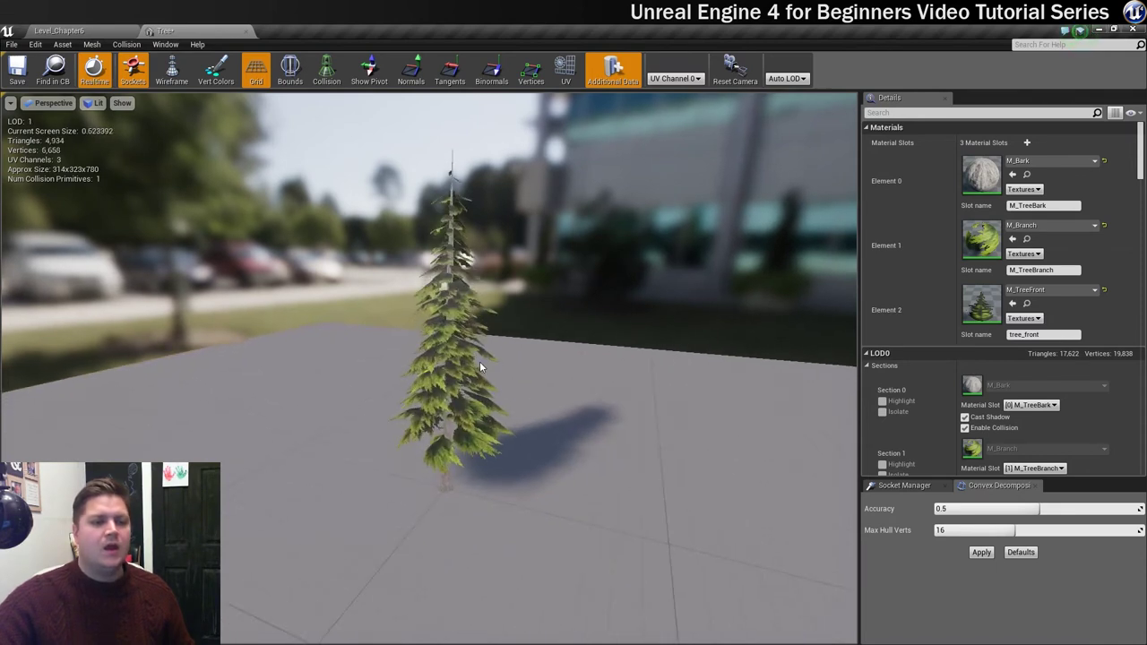
pyautogui.scroll(-2, 498, 363)
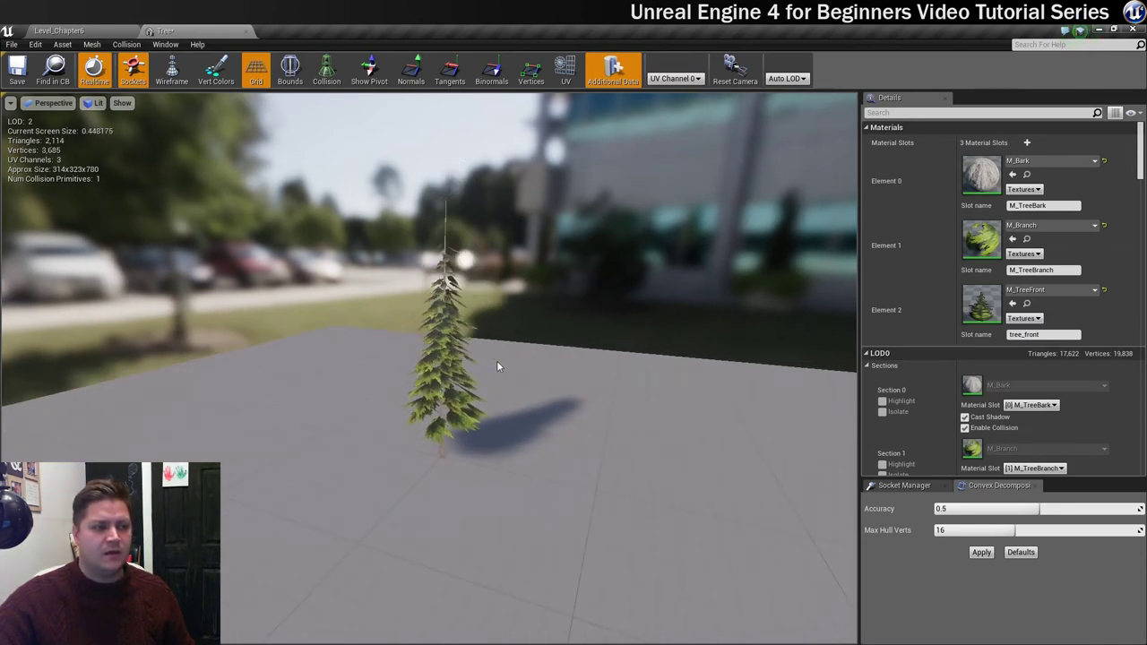
pyautogui.scroll(2, 498, 363)
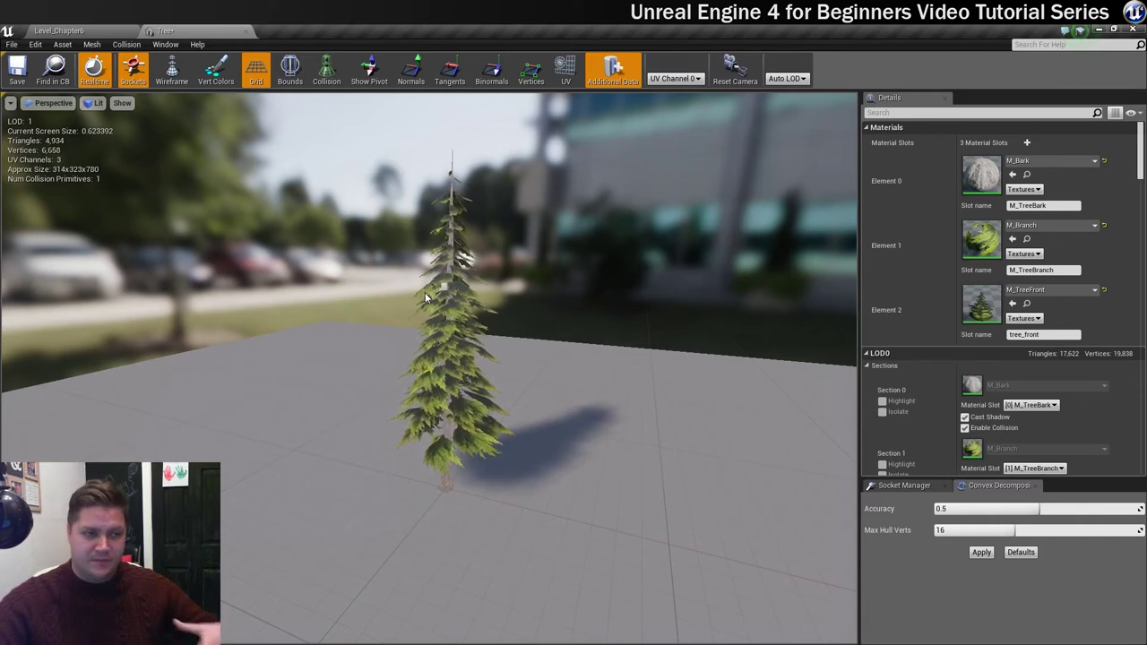
pyautogui.scroll(3, 530, 334)
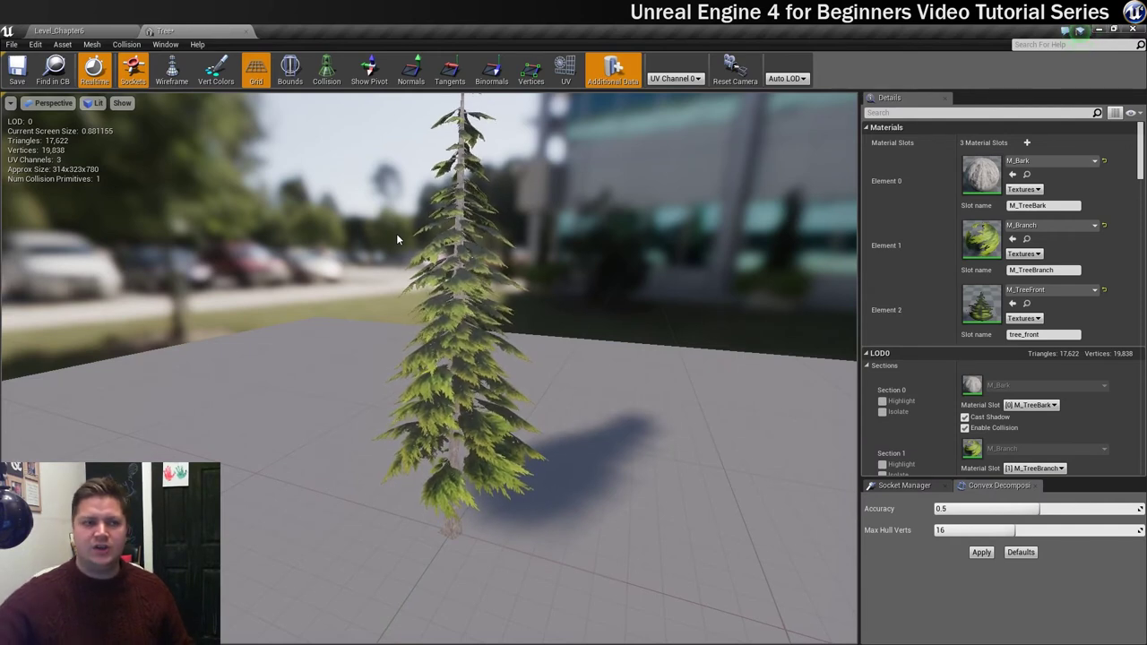
pyautogui.click(24, 72)
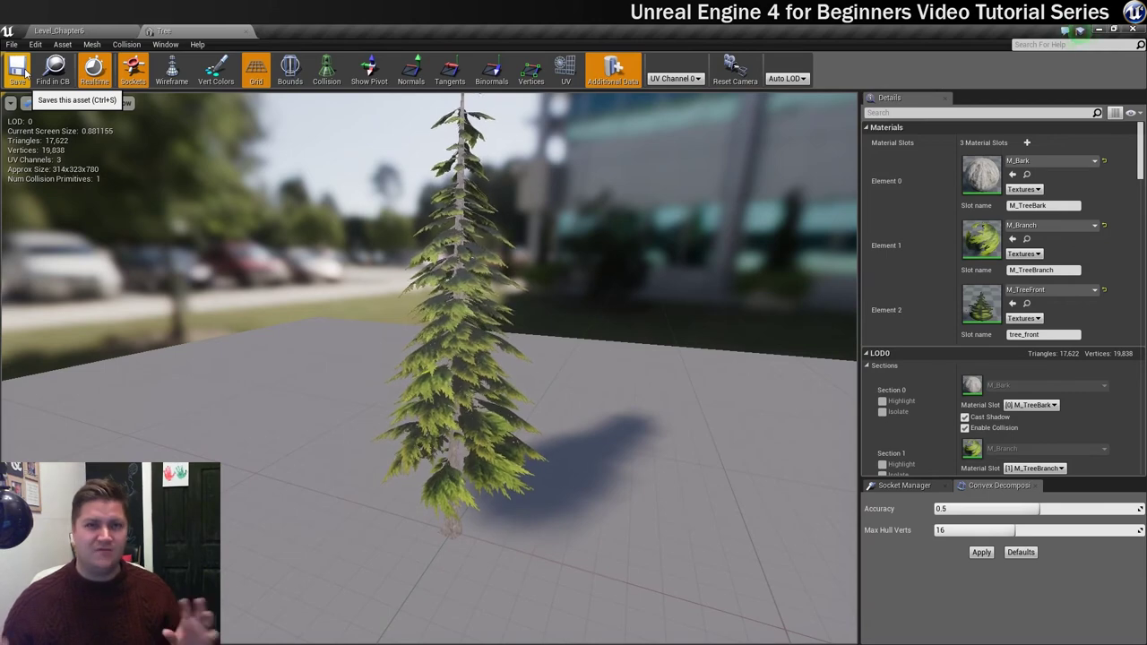
pyautogui.click(89, 32)
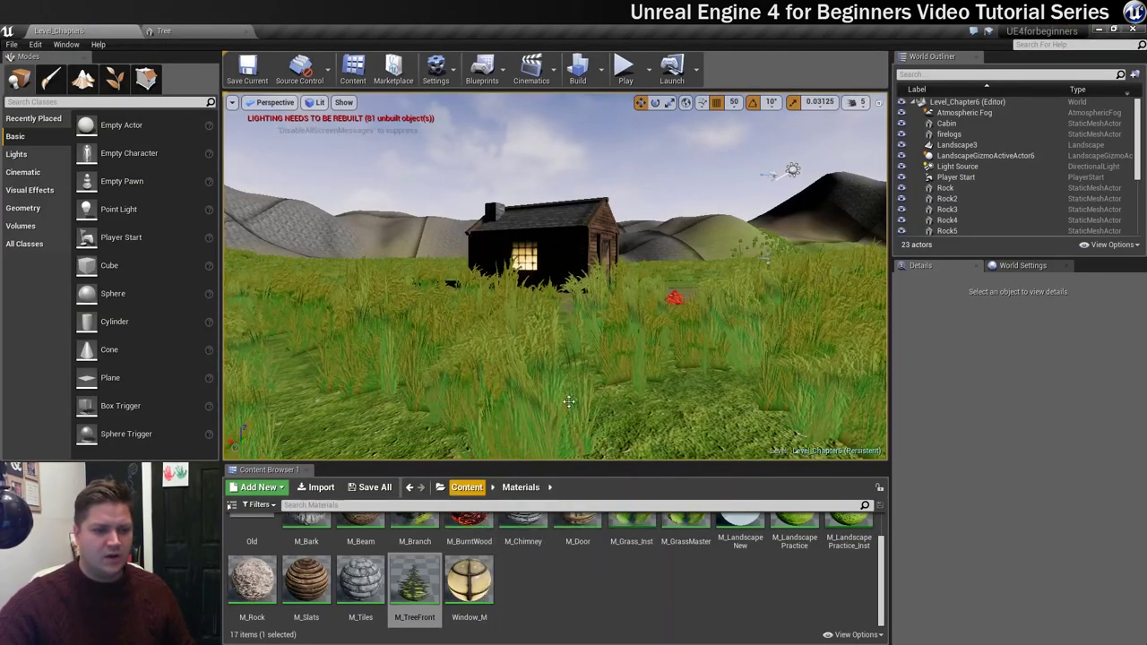
# Drag the Tree mesh from Content > Geometry into the level beside the cabin, at 400, 300, 50.
pyautogui.moveTo(598, 348); pyautogui.dragTo(563, 298, button='right')
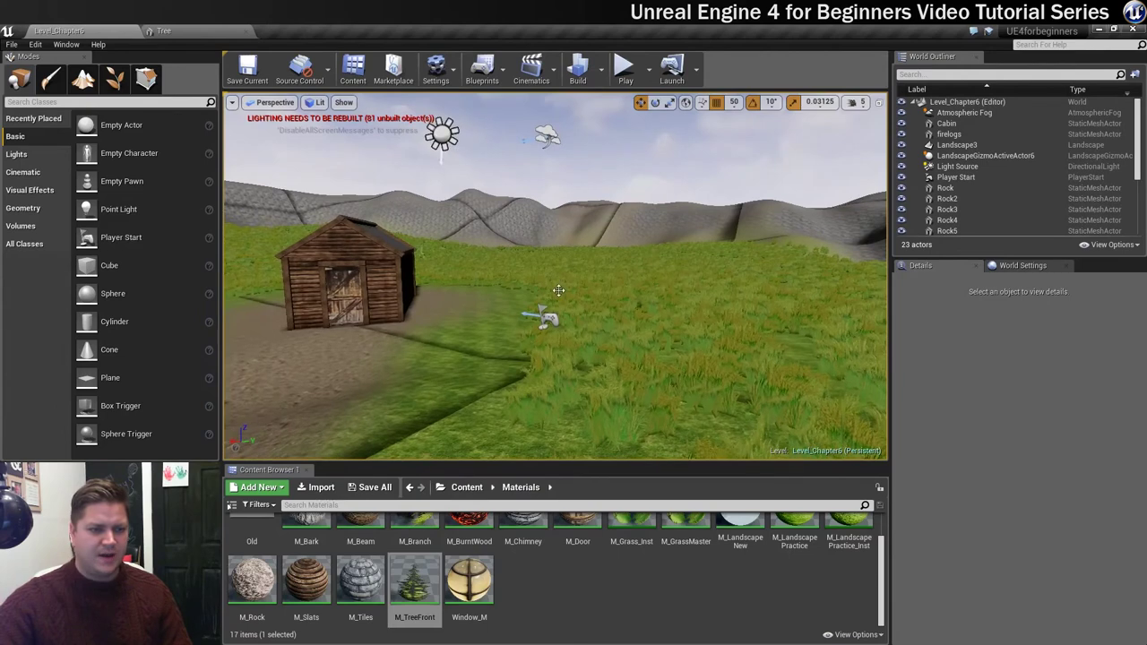
pyautogui.click(465, 487)
pyautogui.click(358, 541)
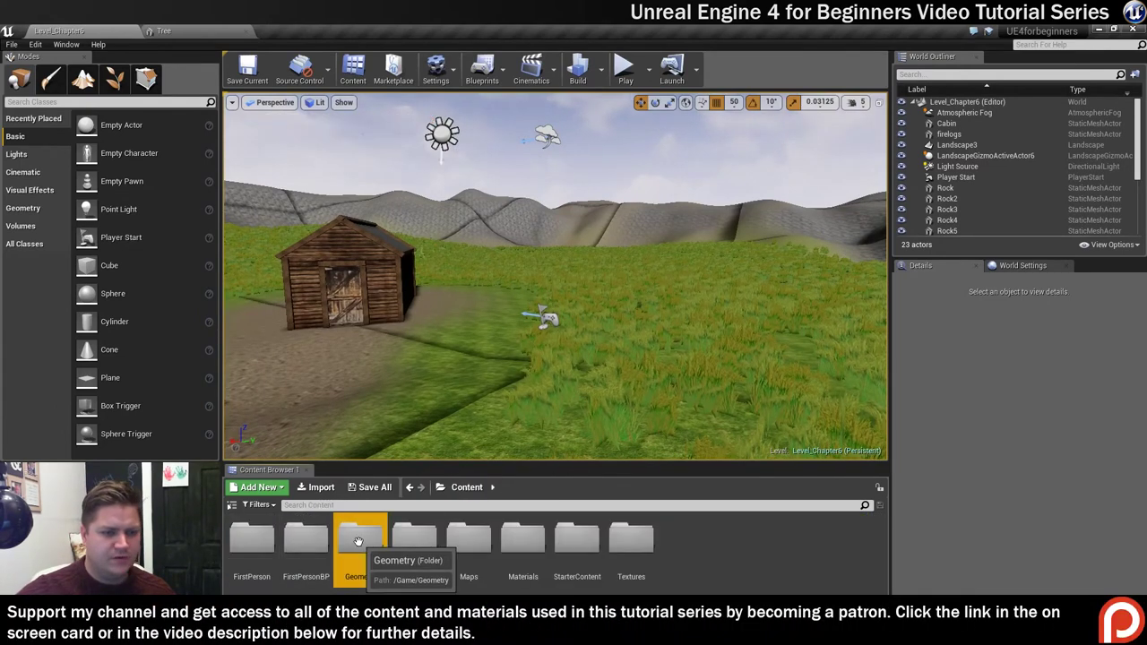
pyautogui.doubleClick(357, 542)
pyautogui.moveTo(523, 541); pyautogui.dragTo(508, 333)
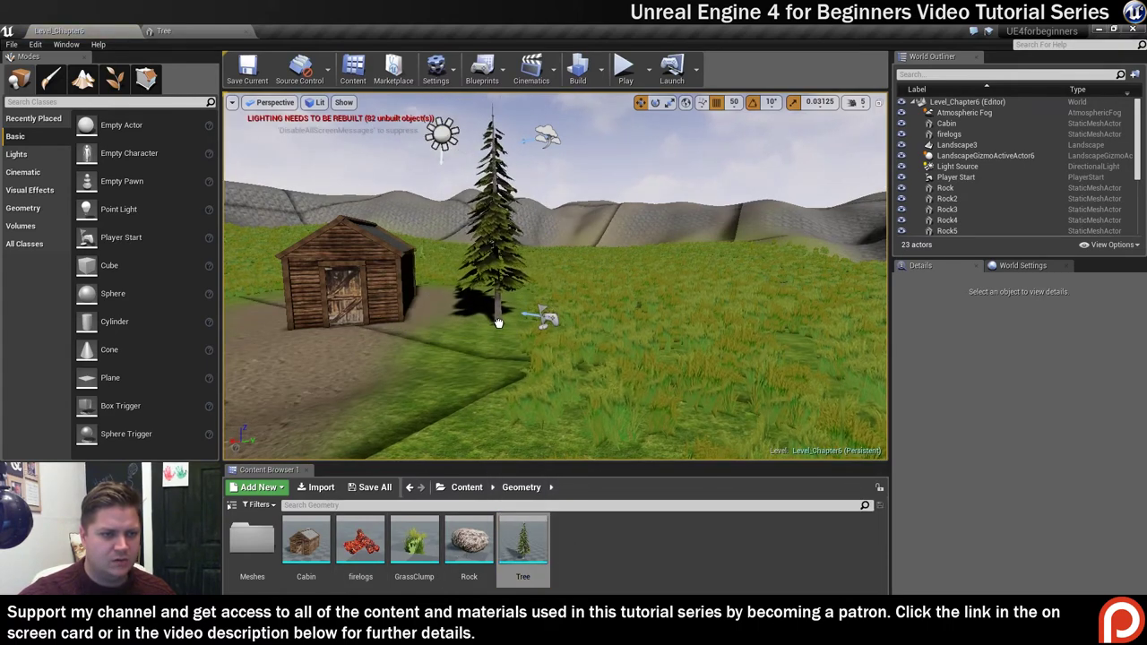
pyautogui.click(495, 257)
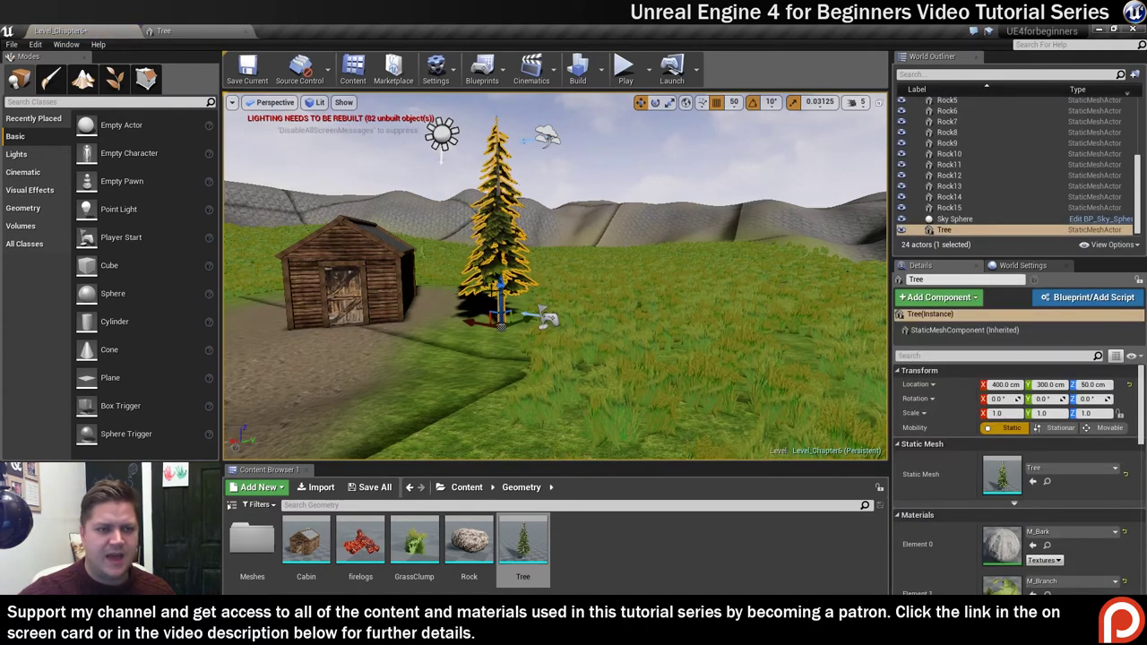
pyautogui.click(378, 358)
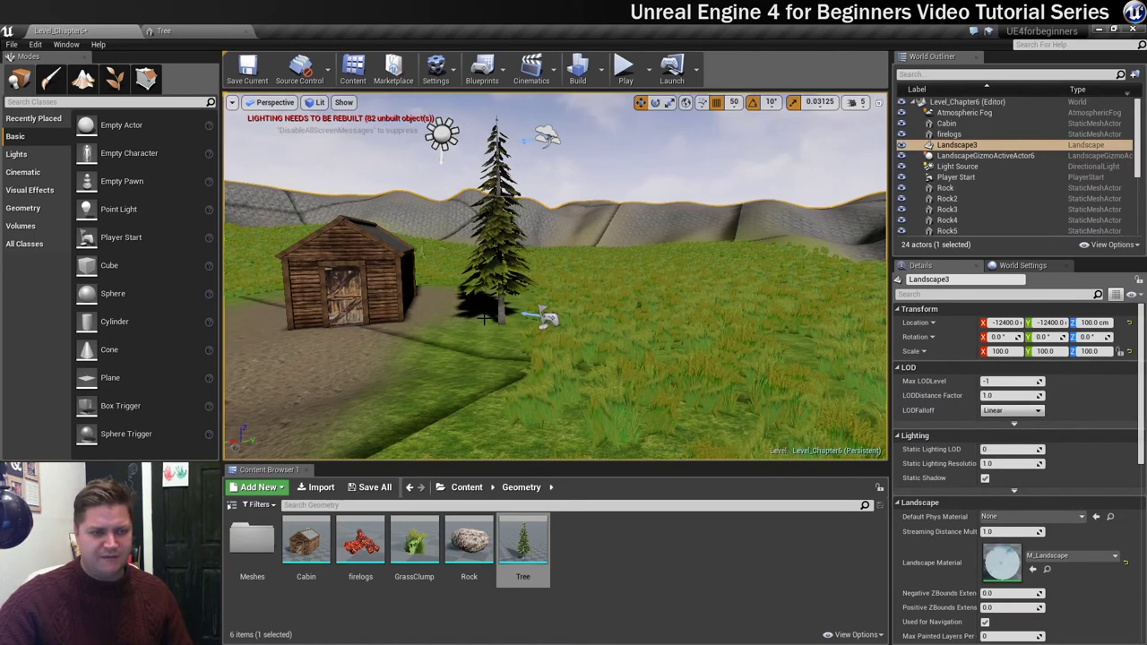
pyautogui.press('Escape')
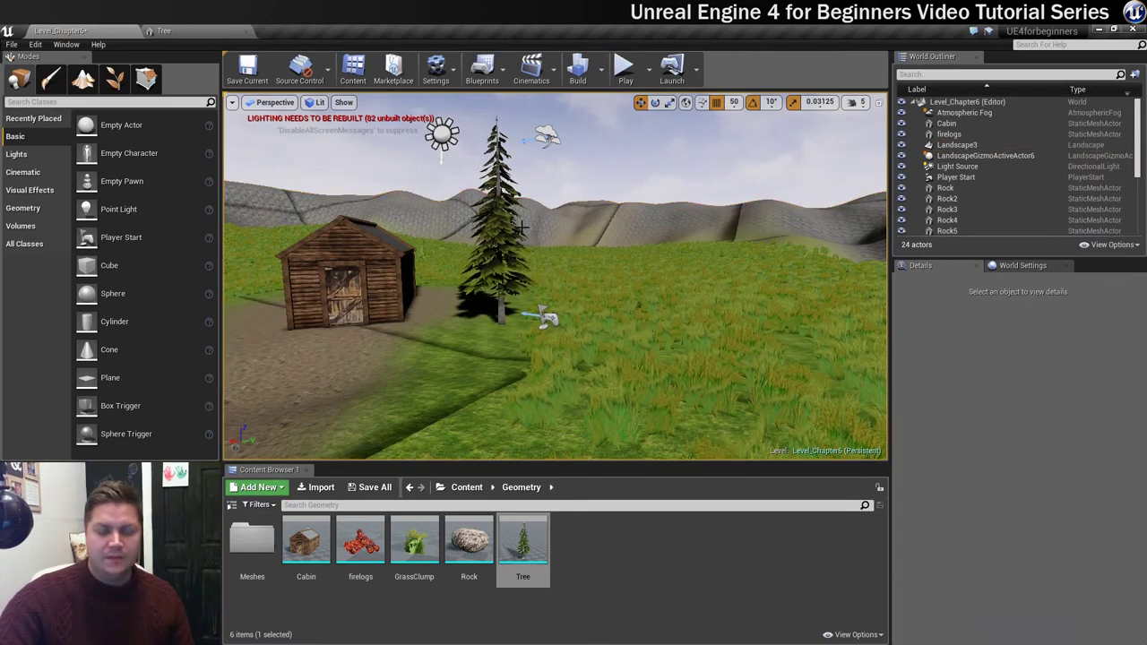
pyautogui.press('s')
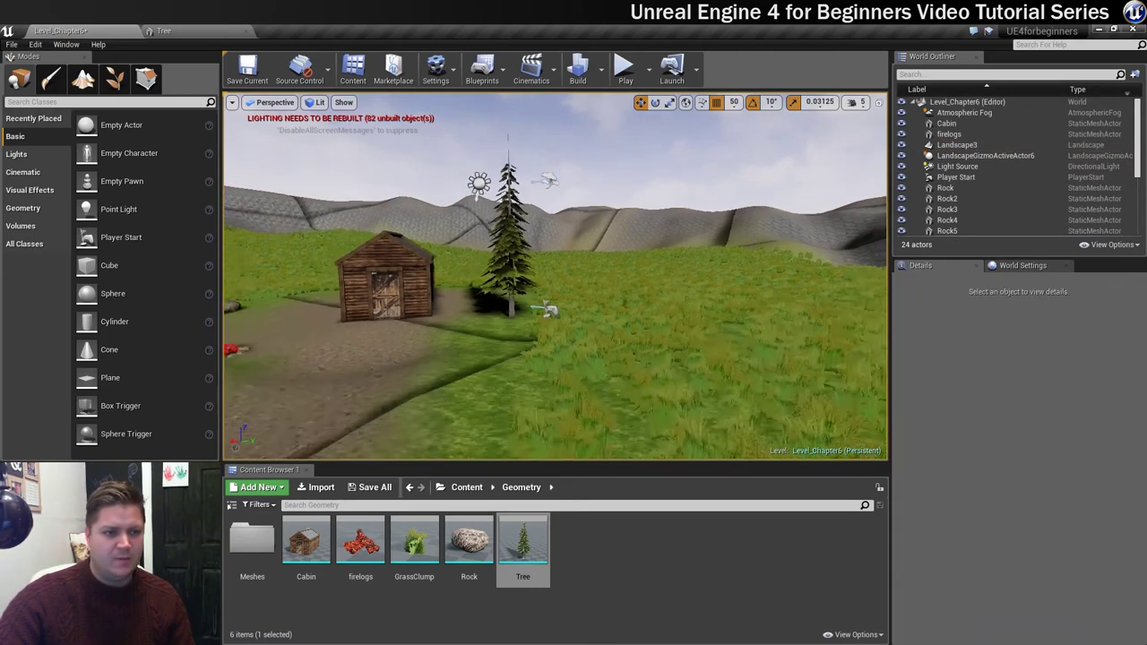
pyautogui.press('w')
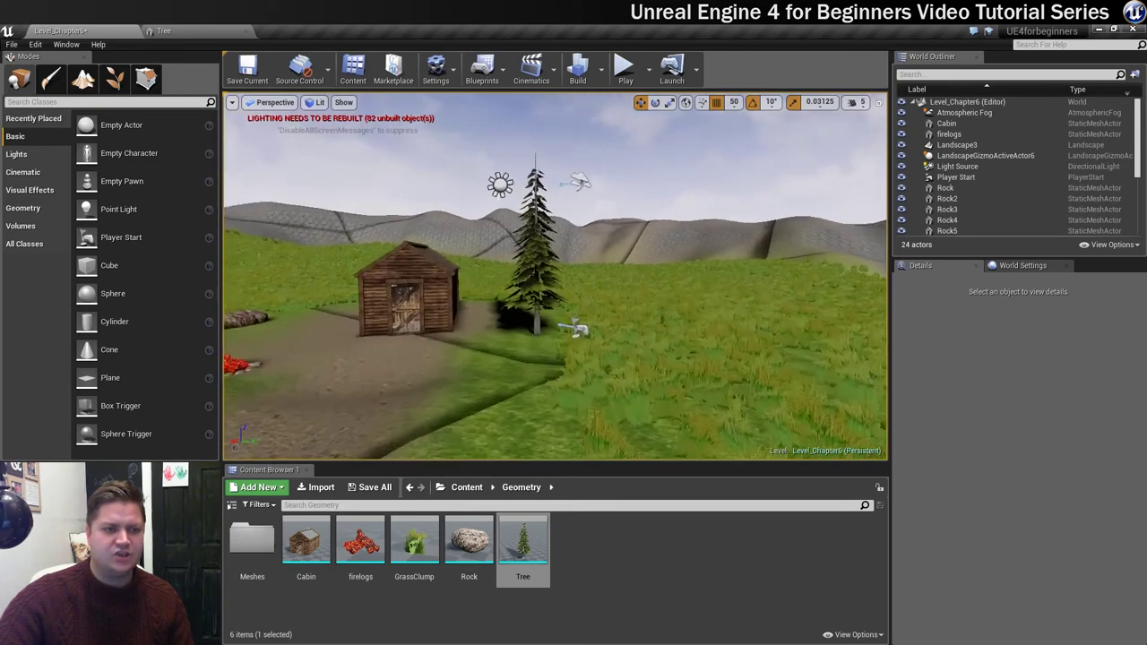
pyautogui.press('s')
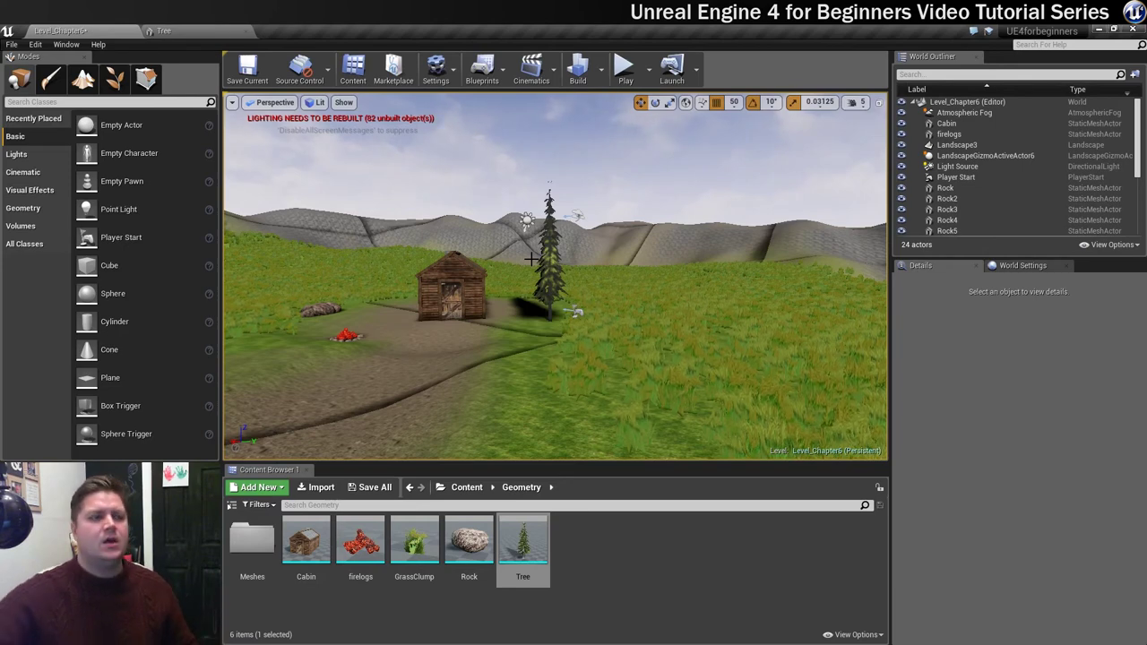
# Switch to the Tree mesh editor and scroll Details down to the LOD3 and LOD Settings sections.
pyautogui.click(213, 29)
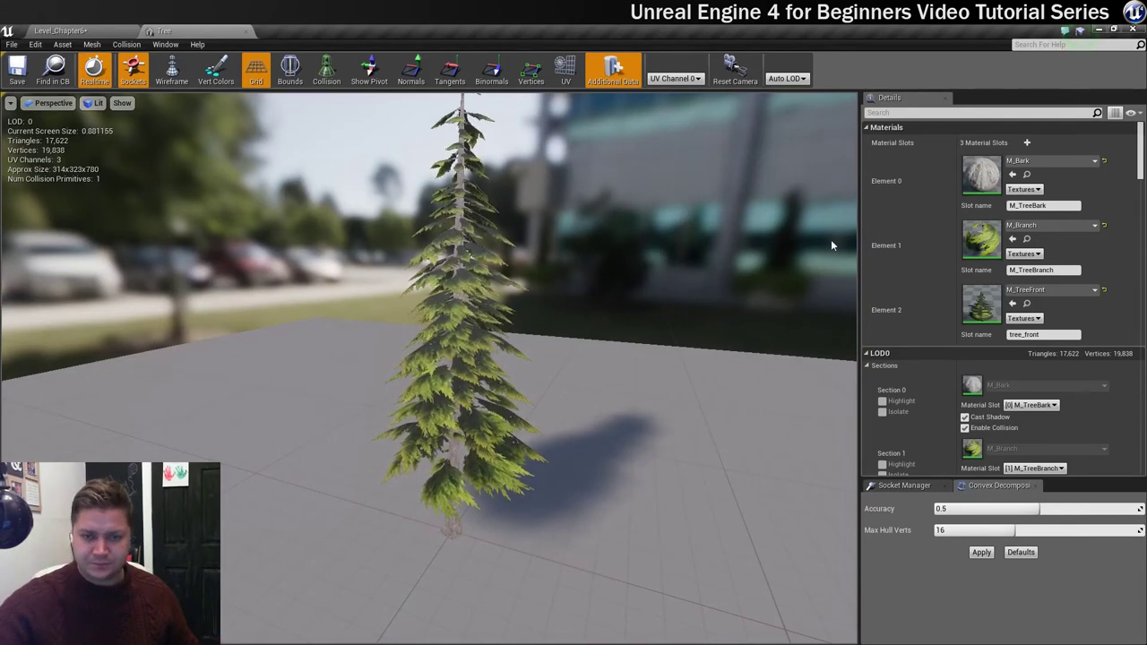
pyautogui.scroll(-3, 1003, 387)
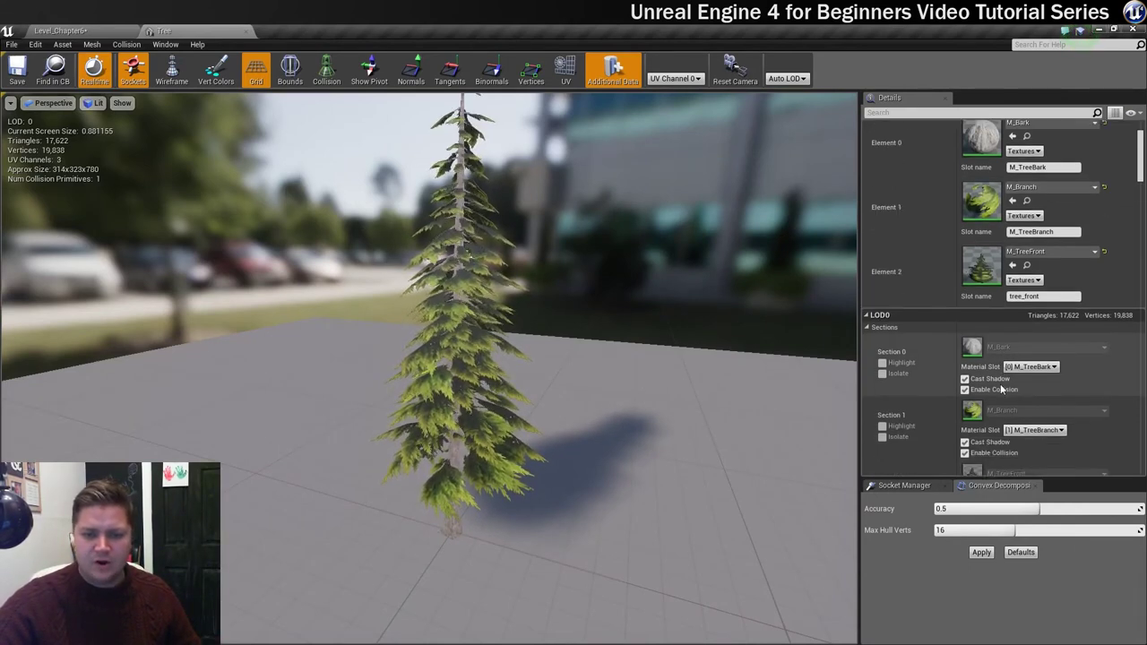
pyautogui.scroll(-3, 1003, 387)
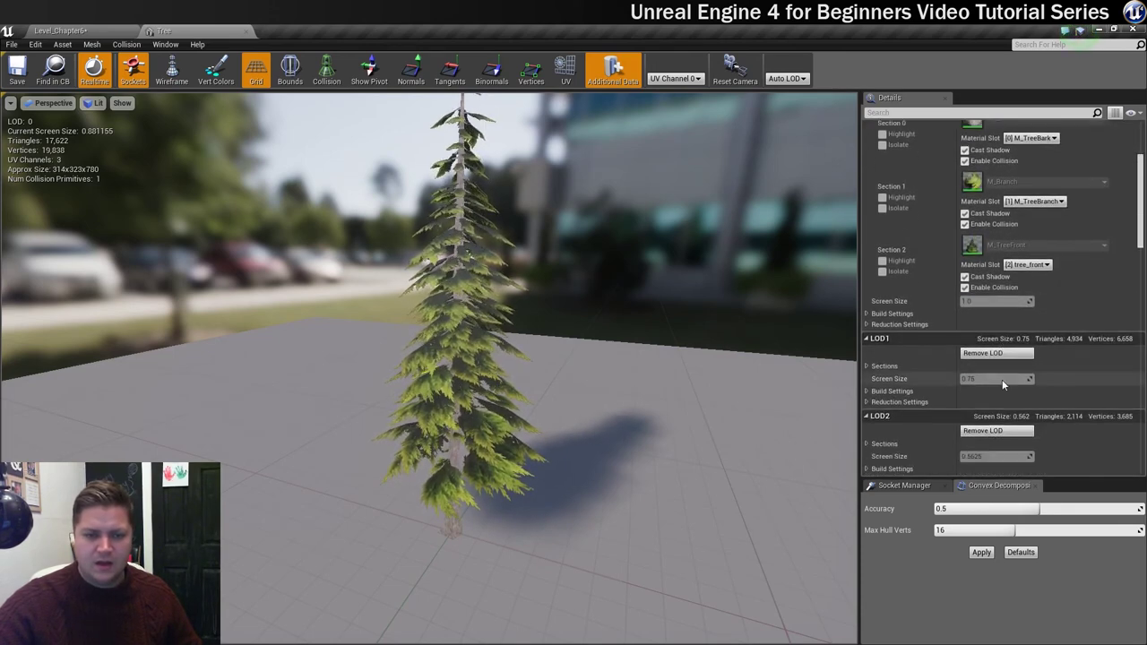
pyautogui.scroll(-4, 1002, 379)
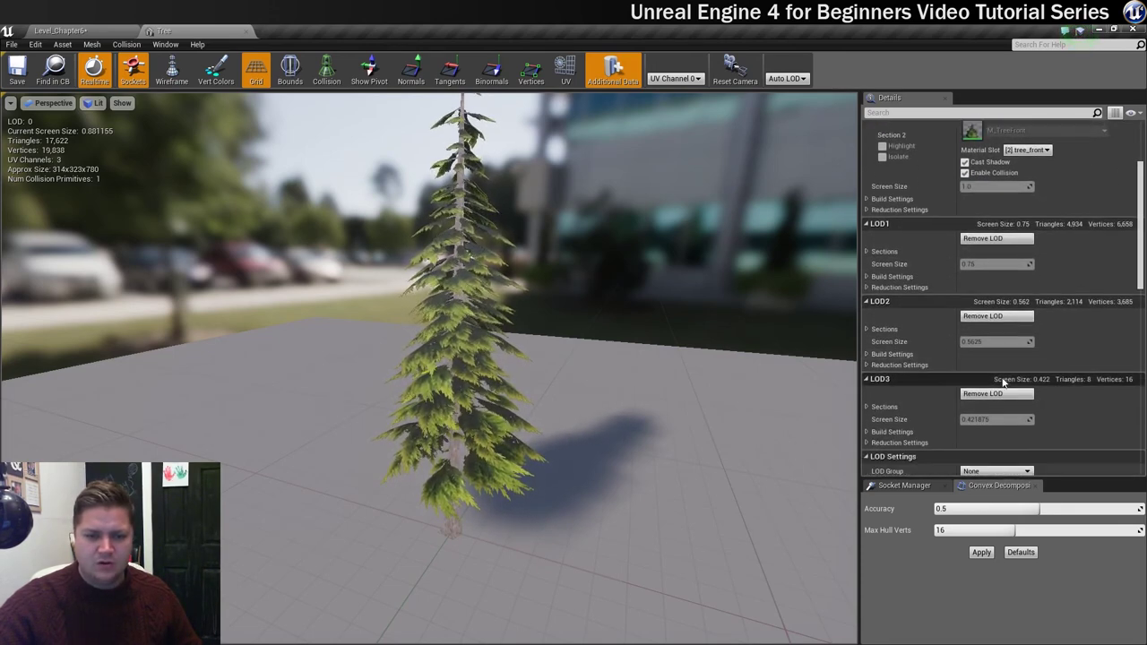
pyautogui.scroll(-2, 1003, 380)
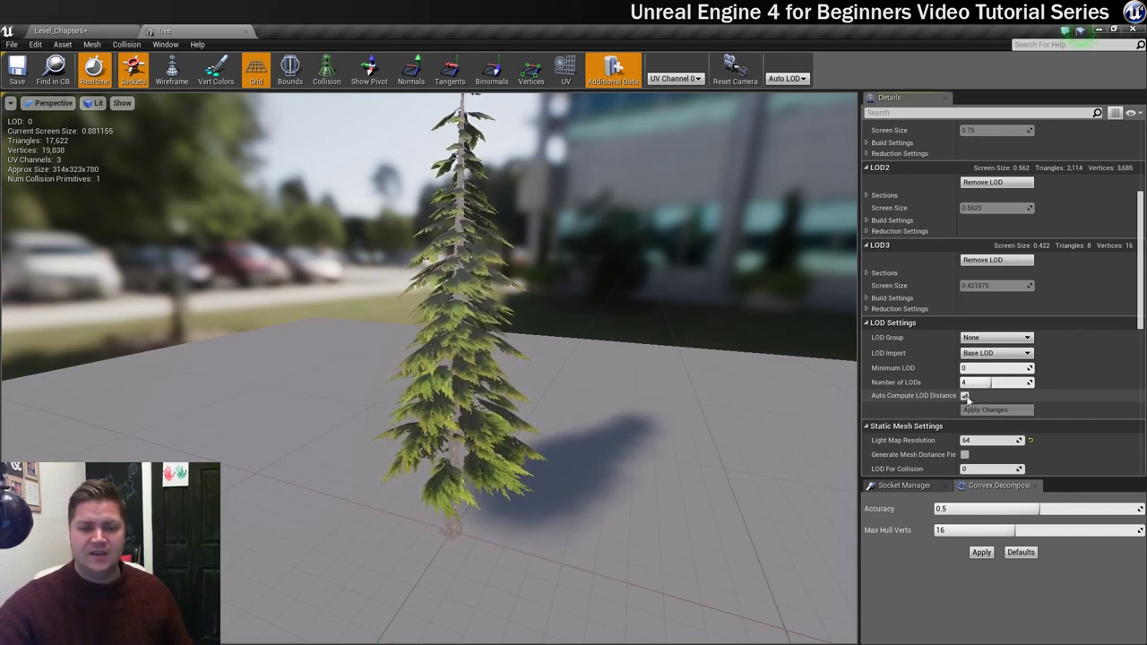
# Turn off Auto Compute LOD Distance and set LOD3 Screen Size to 0.1.
pyautogui.click(965, 397)
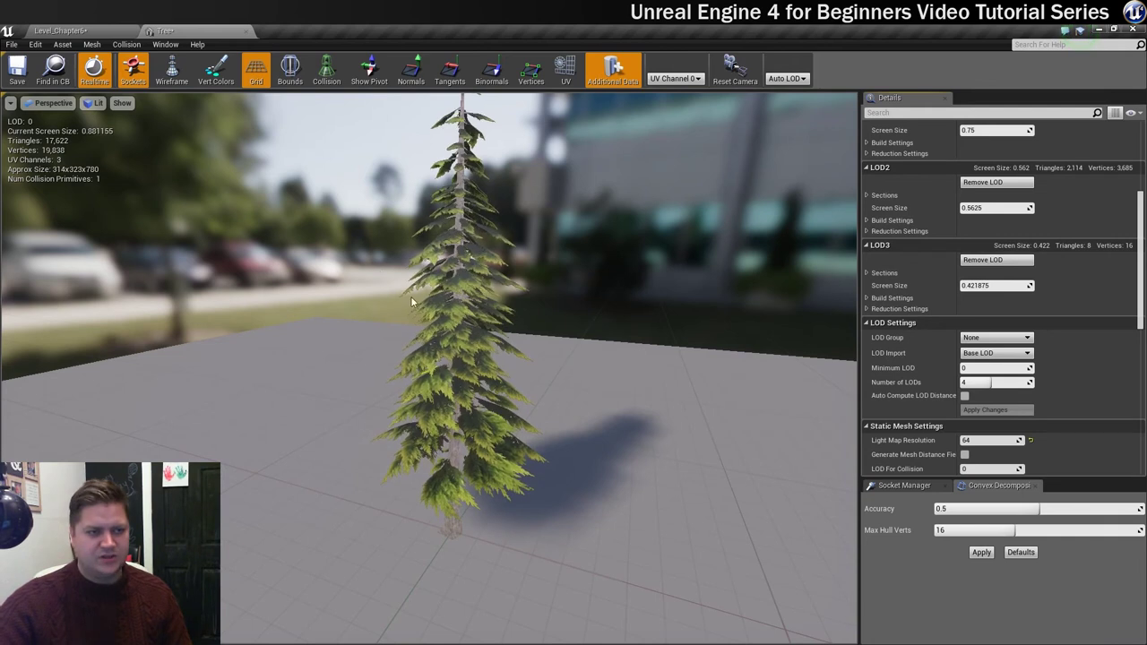
pyautogui.scroll(-10, 429, 367)
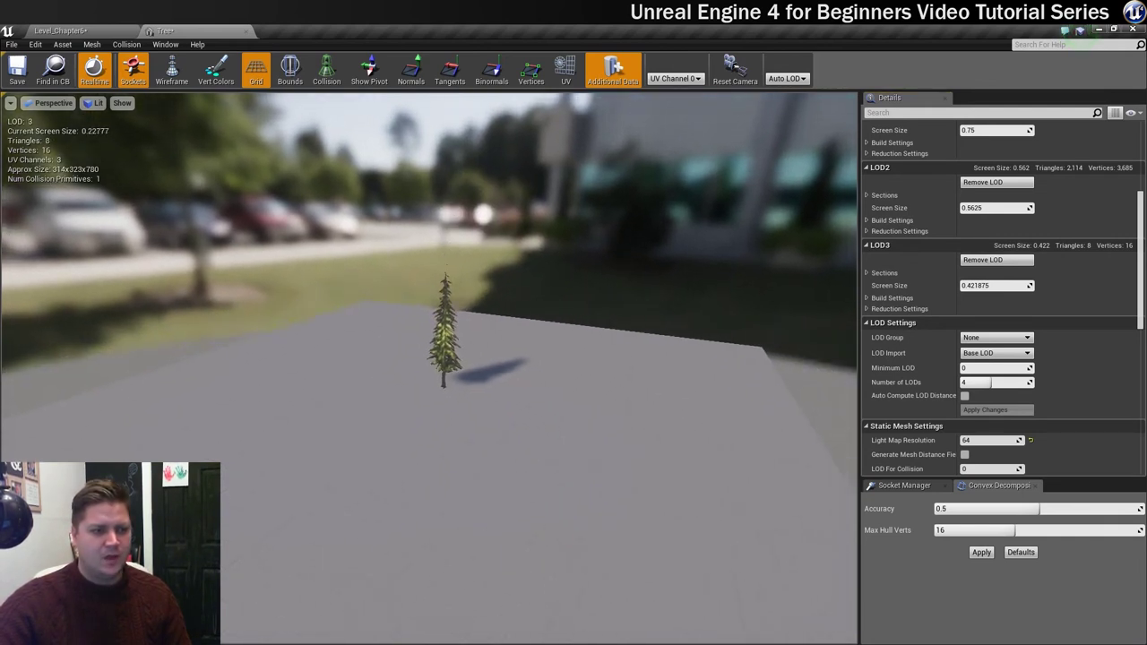
pyautogui.scroll(-8, 437, 319)
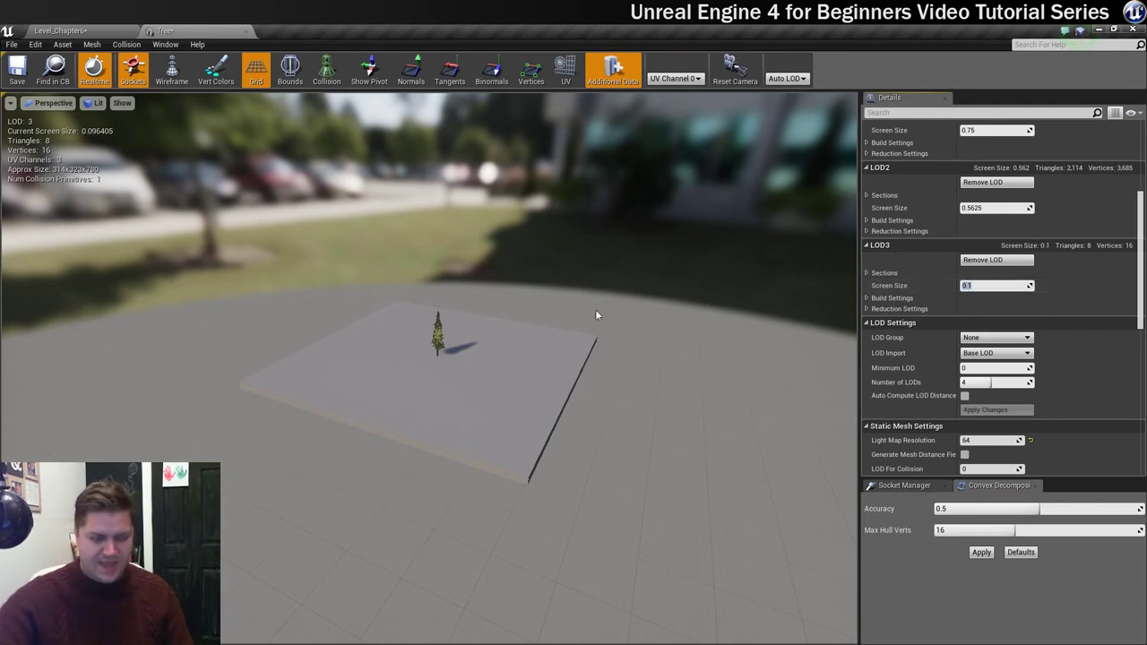
pyautogui.scroll(-3, 431, 358)
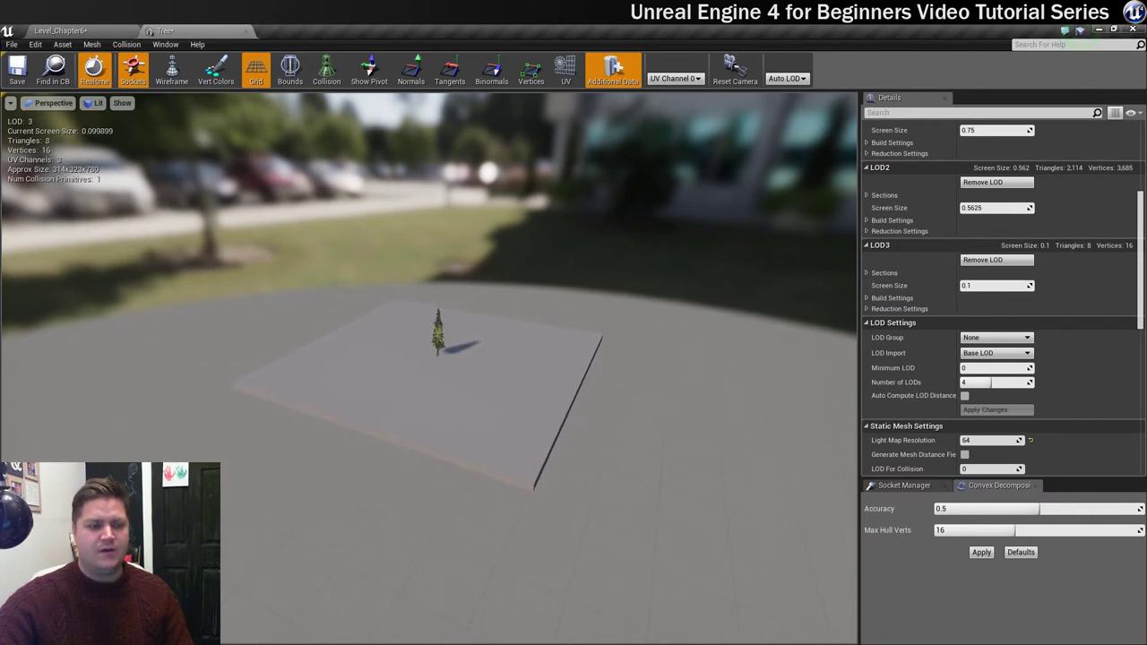
pyautogui.scroll(1, 430, 358)
pyautogui.scroll(1, 430, 359)
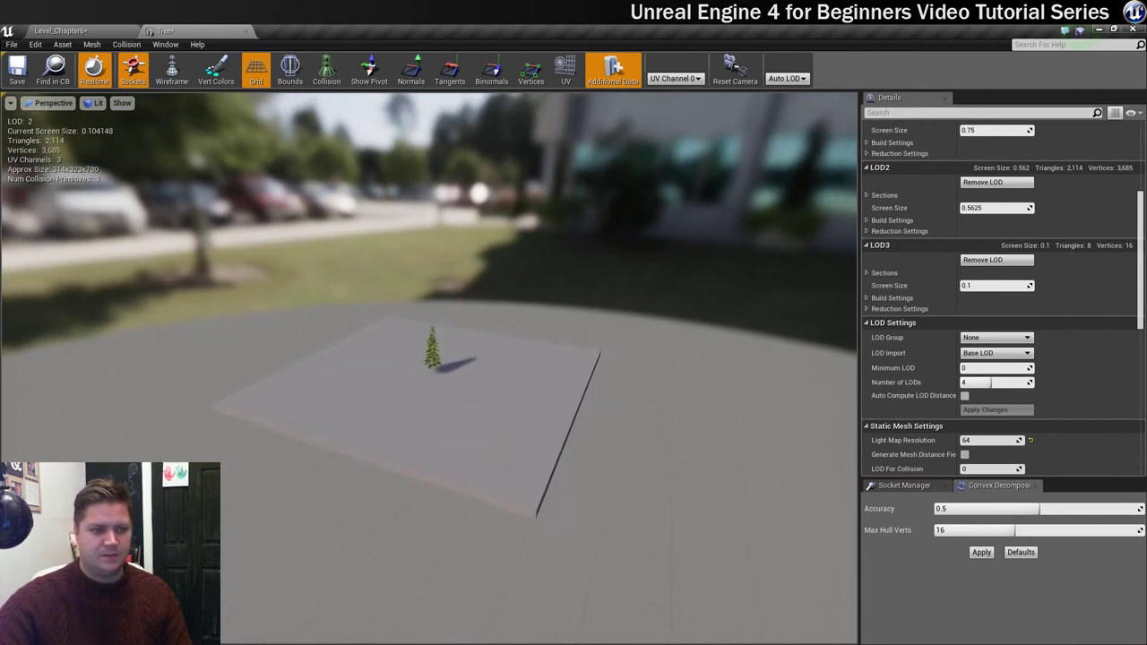
# Set LOD2 Screen Size to 0.3, zooming the preview in and out to compare LOD switches.
pyautogui.moveTo(431, 359); pyautogui.dragTo(534, 412)
pyautogui.scroll(-3, 430, 359)
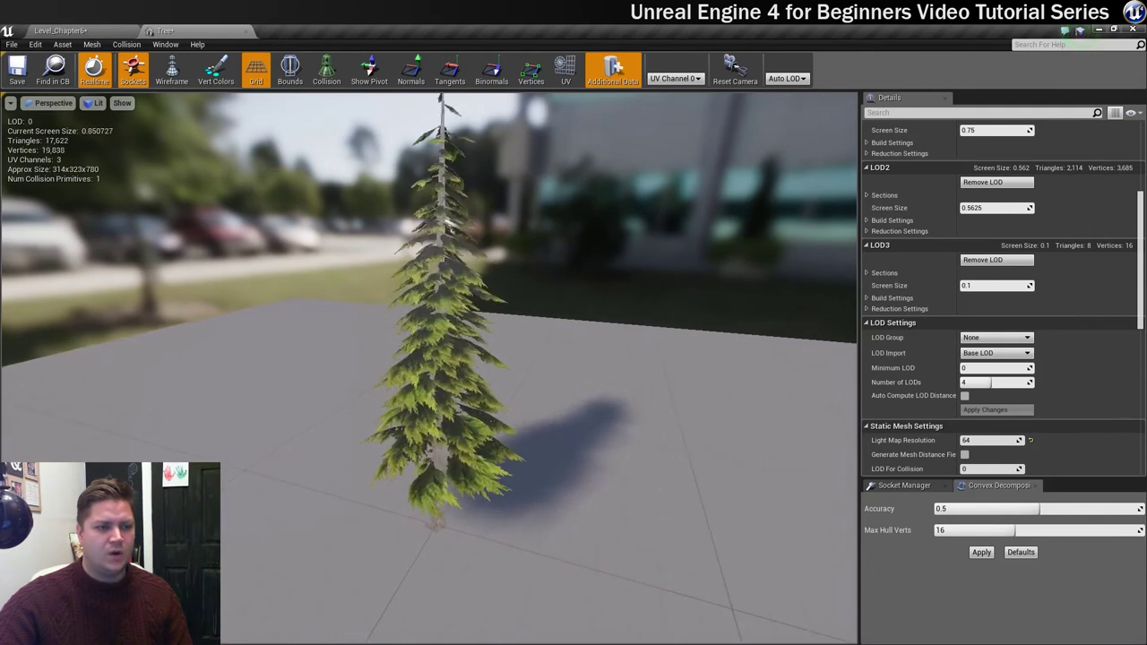
pyautogui.scroll(2, 440, 358)
pyautogui.scroll(-2, 439, 359)
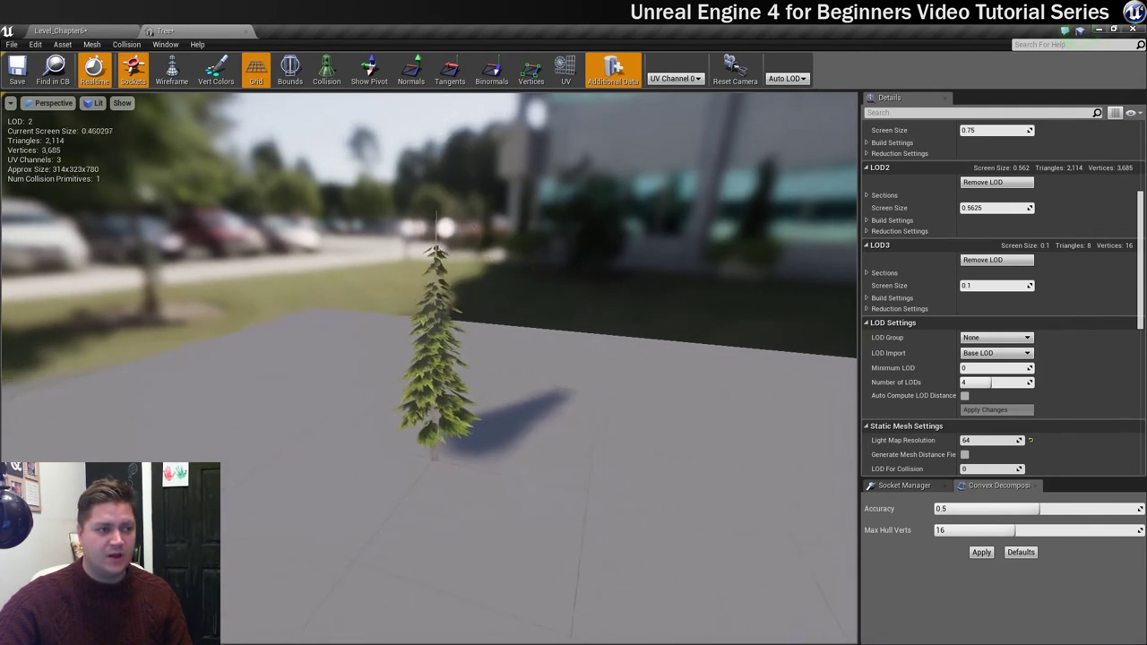
pyautogui.scroll(4, 440, 358)
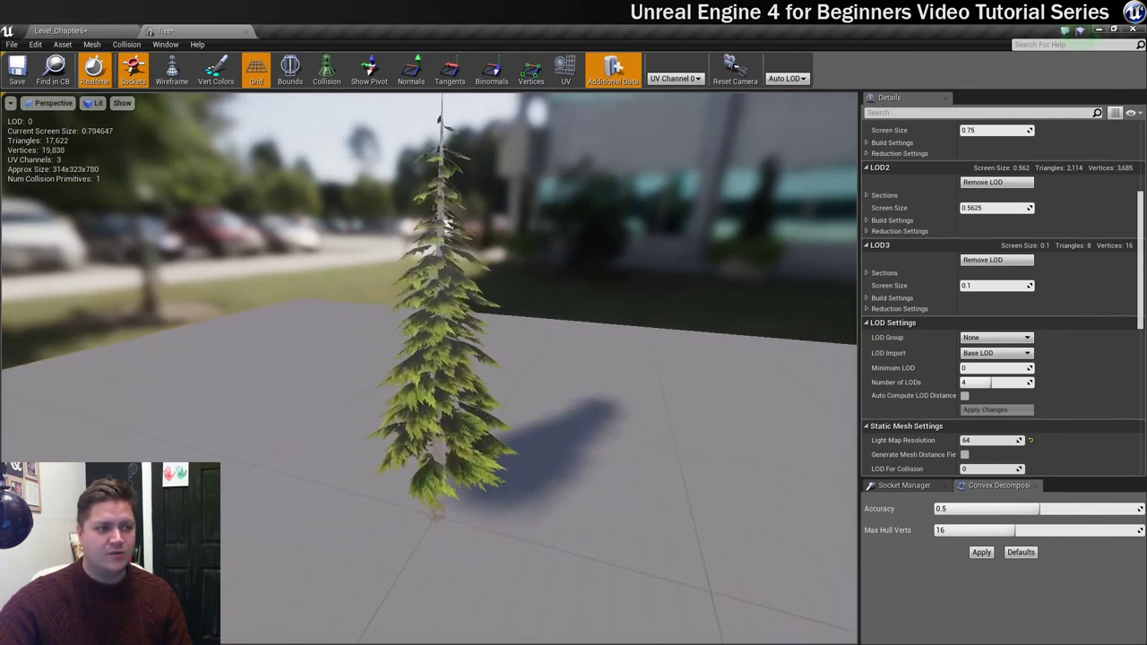
pyautogui.scroll(-3, 445, 226)
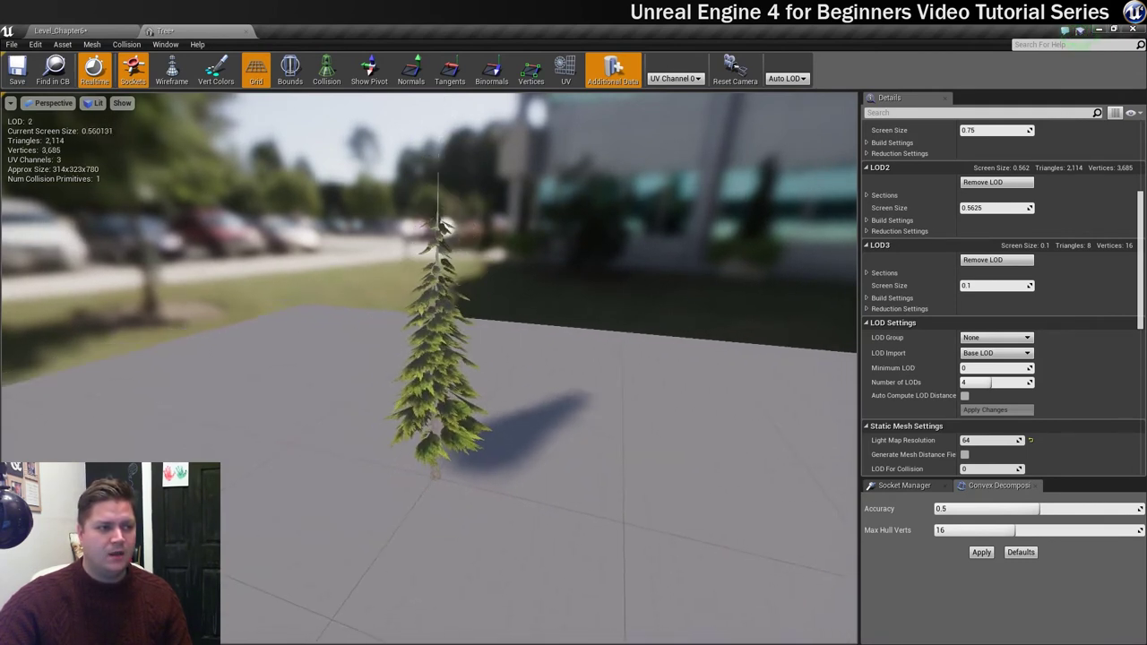
pyautogui.scroll(2, 446, 225)
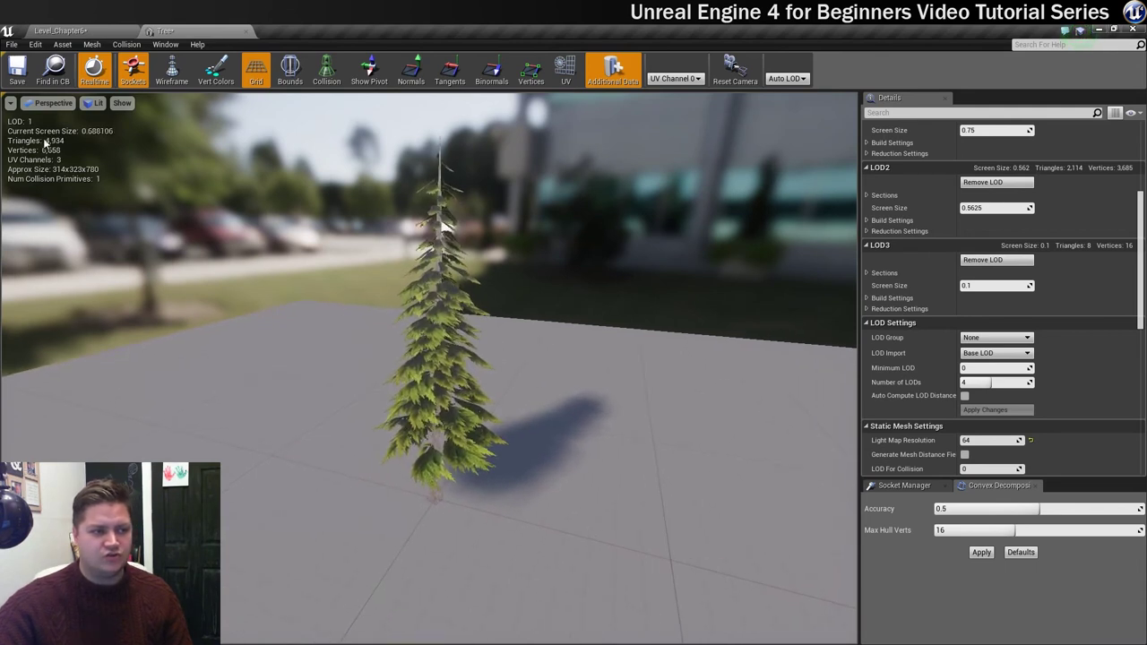
pyautogui.scroll(-1, 442, 399)
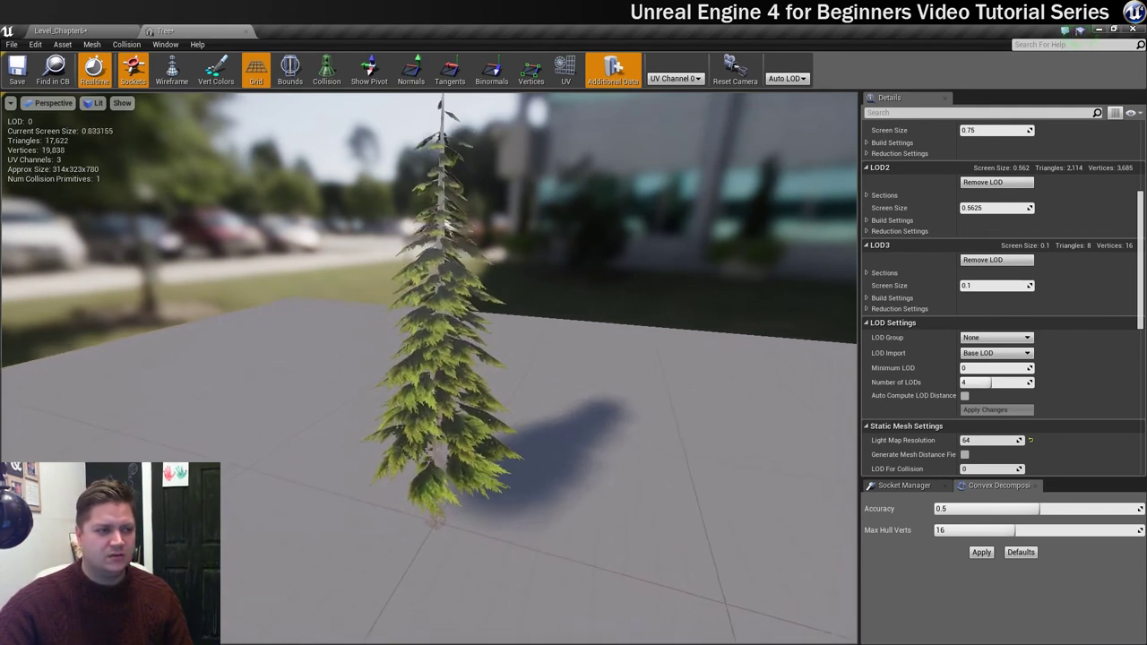
pyautogui.scroll(-3, 442, 399)
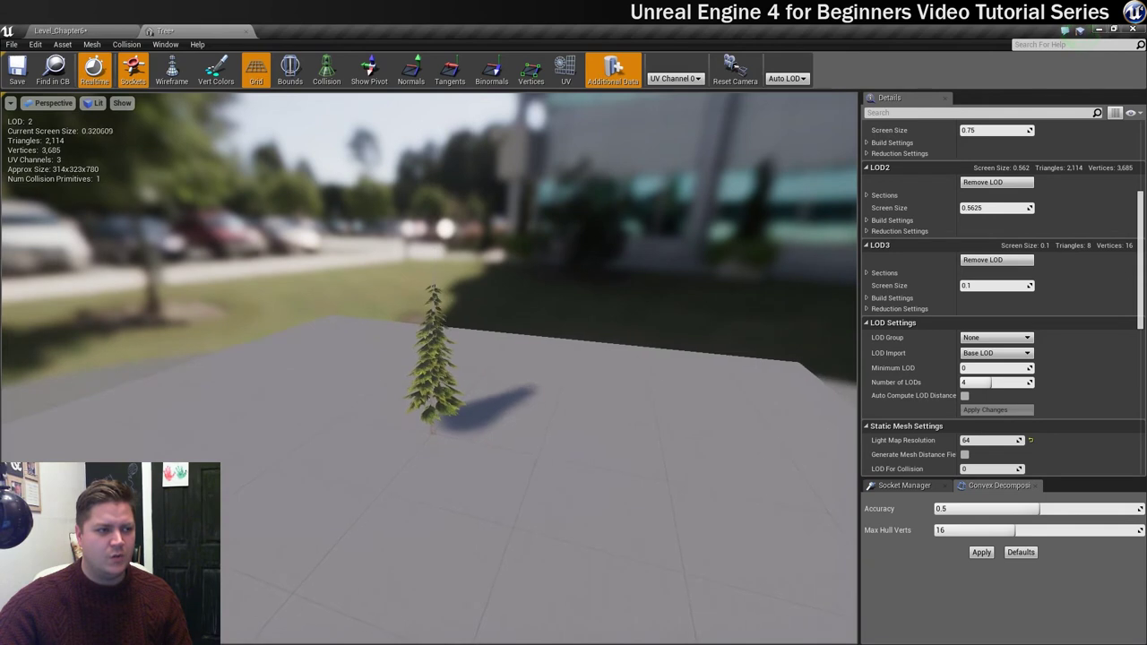
pyautogui.scroll(-1, 442, 399)
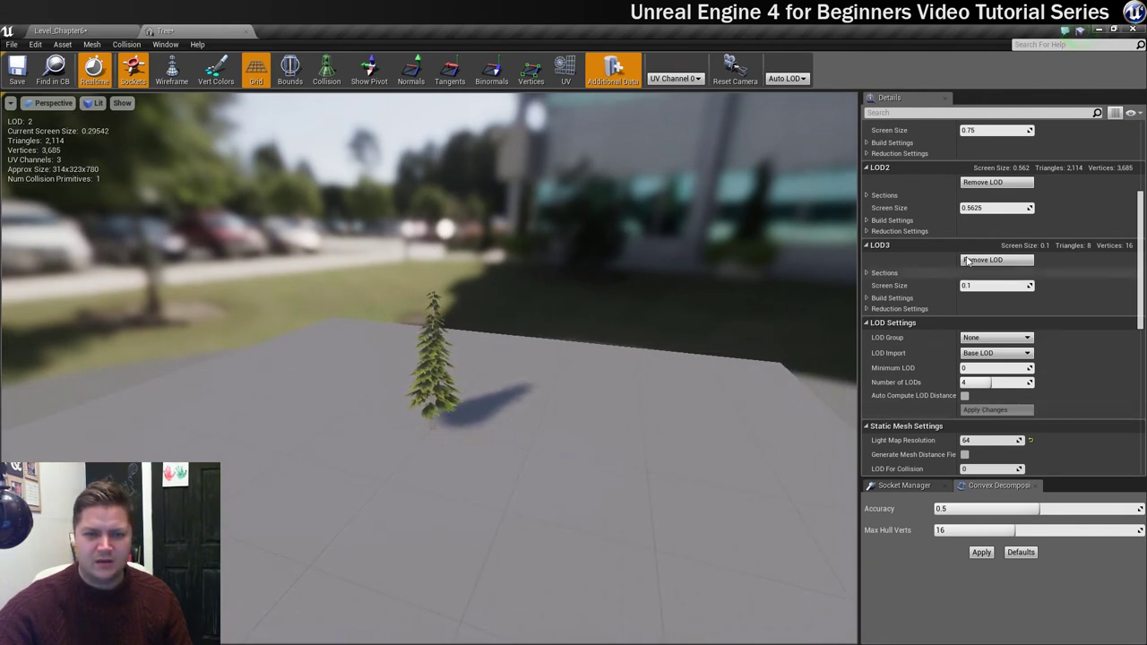
pyautogui.scroll(1, 1029, 232)
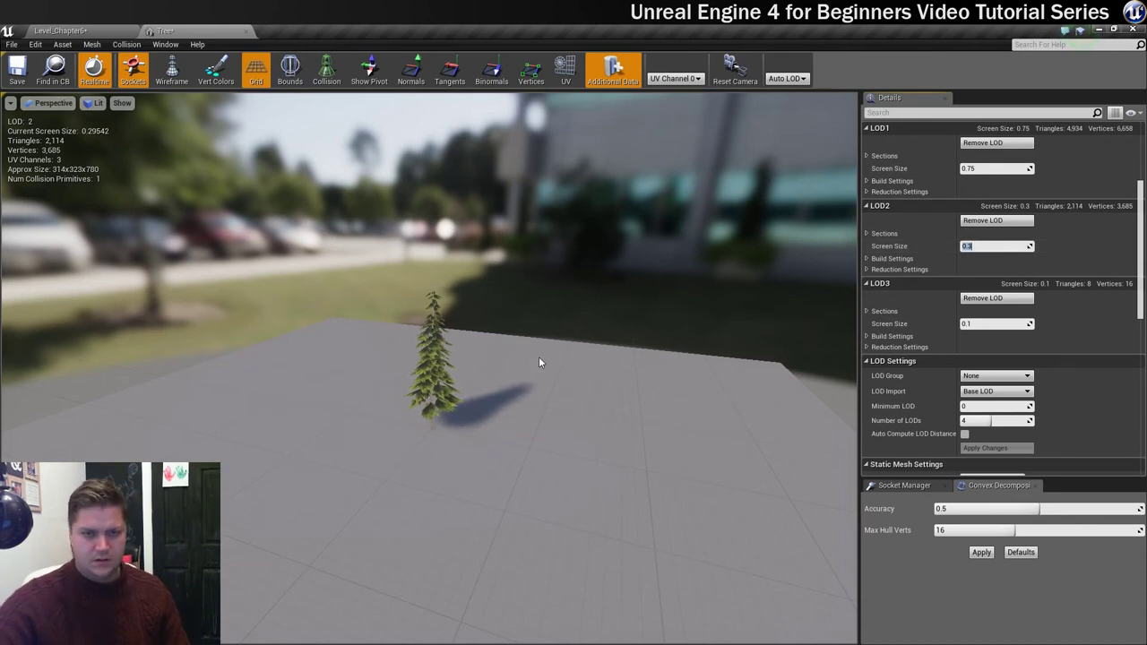
pyautogui.moveTo(539, 357); pyautogui.dragTo(581, 292)
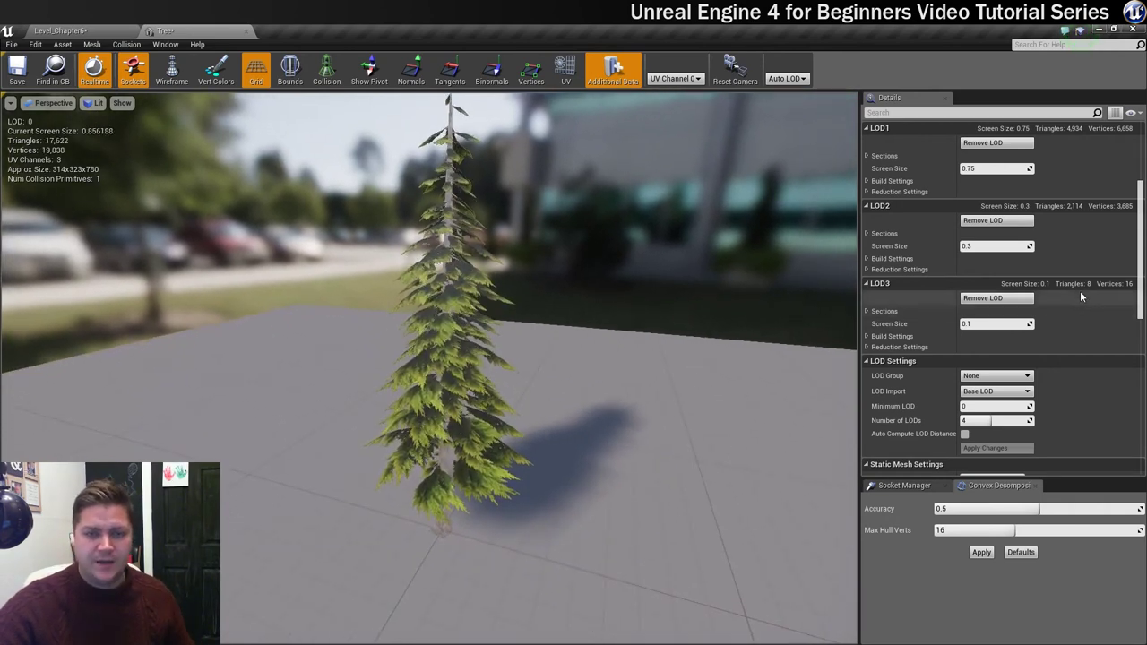
# Uncheck Cast Shadow on LOD3 Section 0 and pull the preview back to view LOD3.
pyautogui.scroll(-2, 867, 291)
pyautogui.click(867, 254)
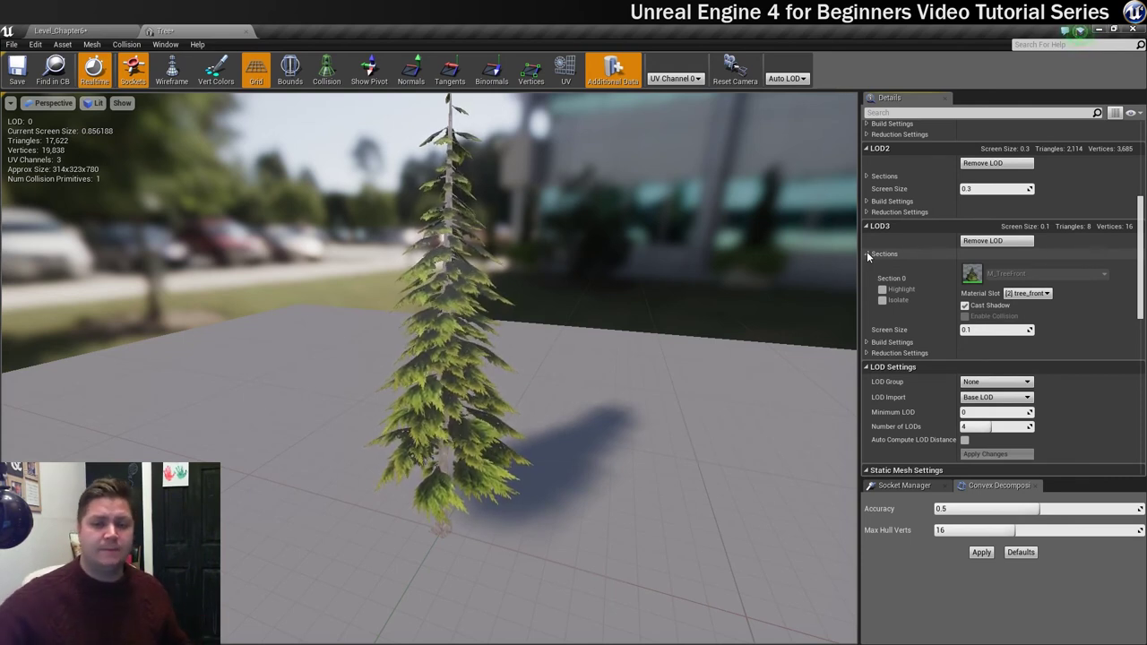
pyautogui.click(965, 305)
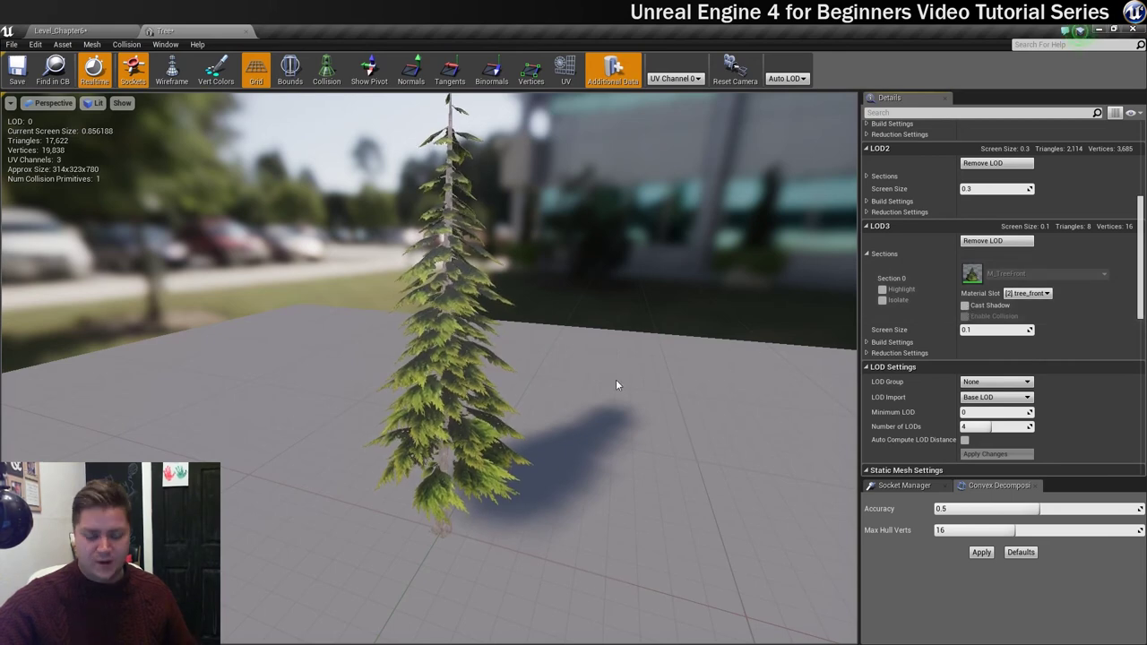
pyautogui.moveTo(552, 447); pyautogui.dragTo(552, 601, button='right')
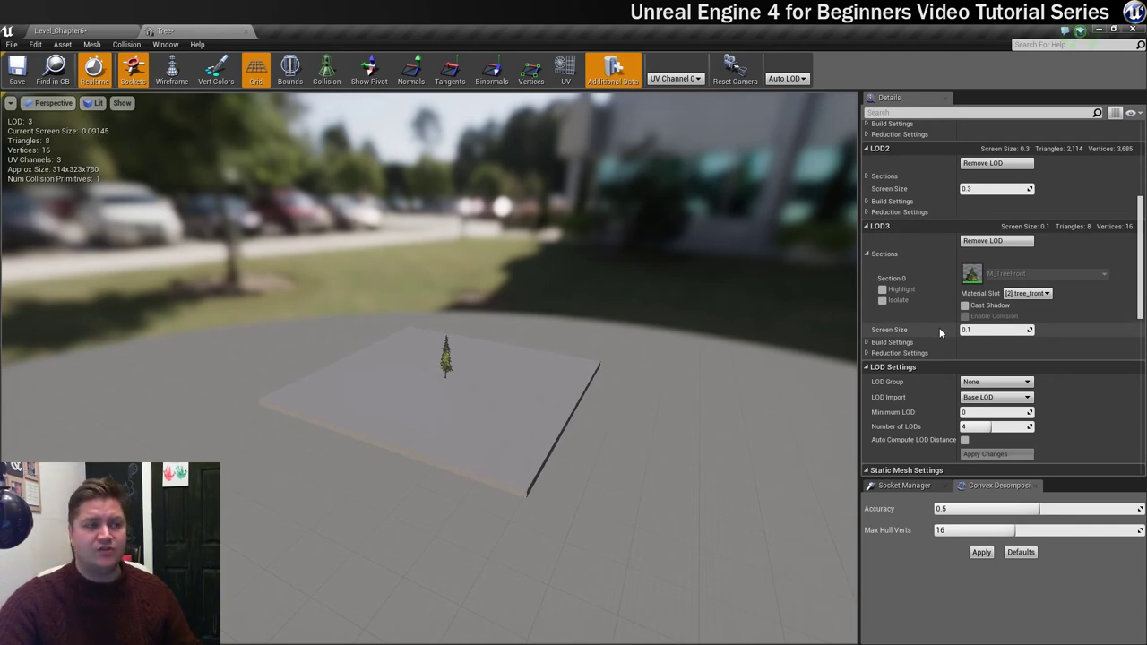
# Save the Tree mesh and start a play session in the cabin level.
pyautogui.click(17, 70)
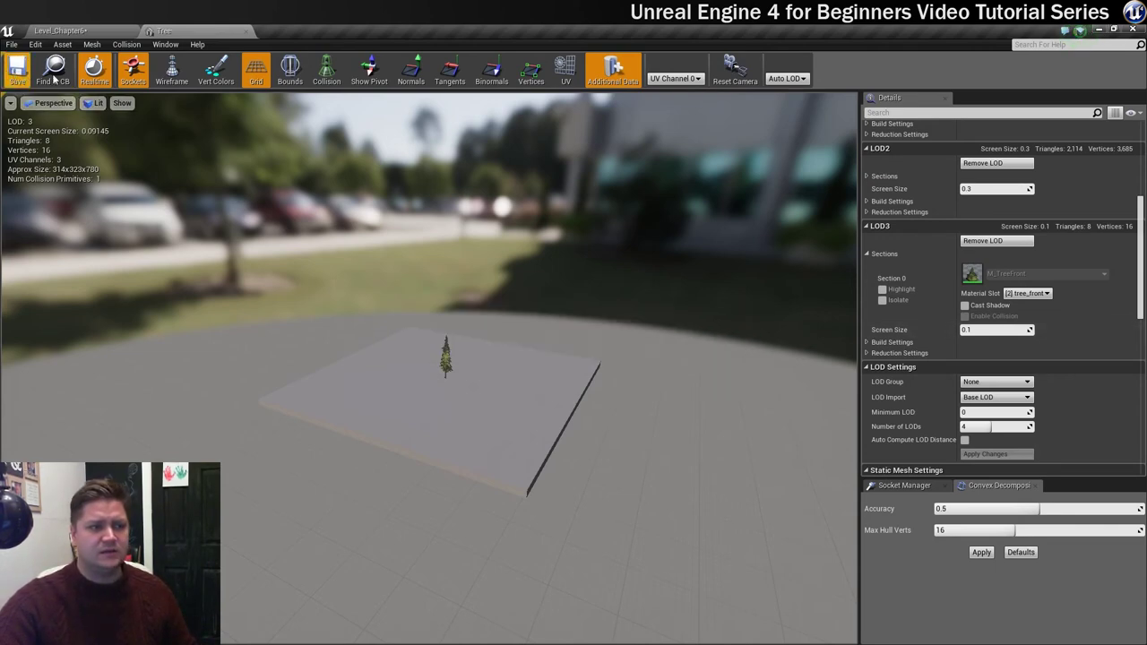
pyautogui.click(98, 30)
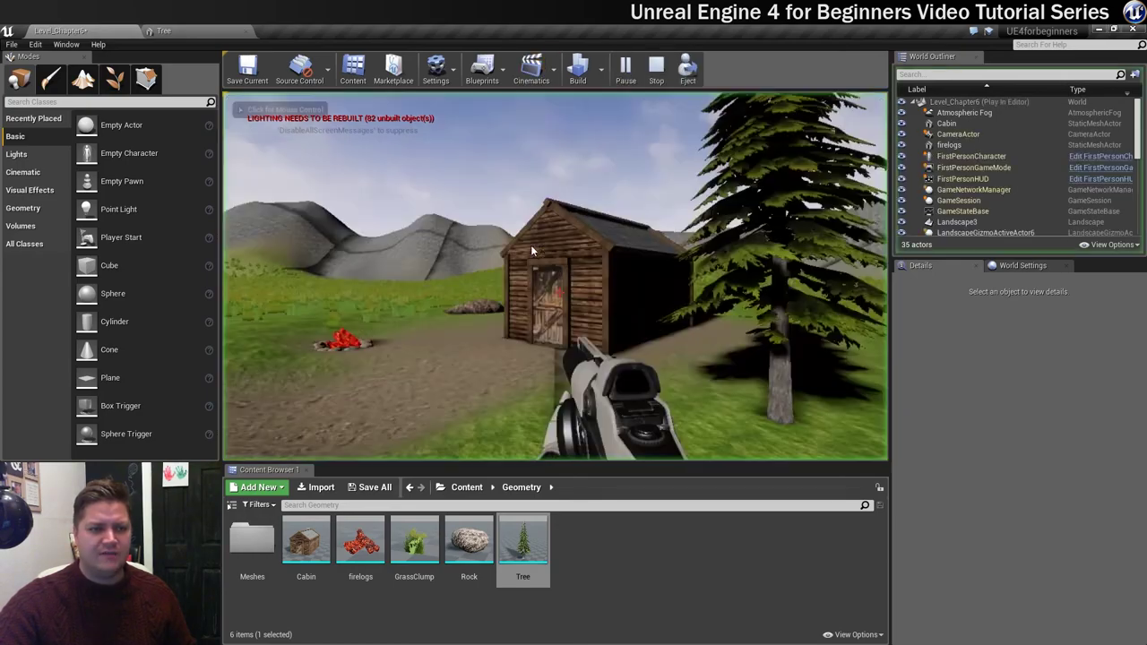
pyautogui.press('w')
# Walk backward away from the cabin and tree to watch LODs change, then end play.
pyautogui.press('s')
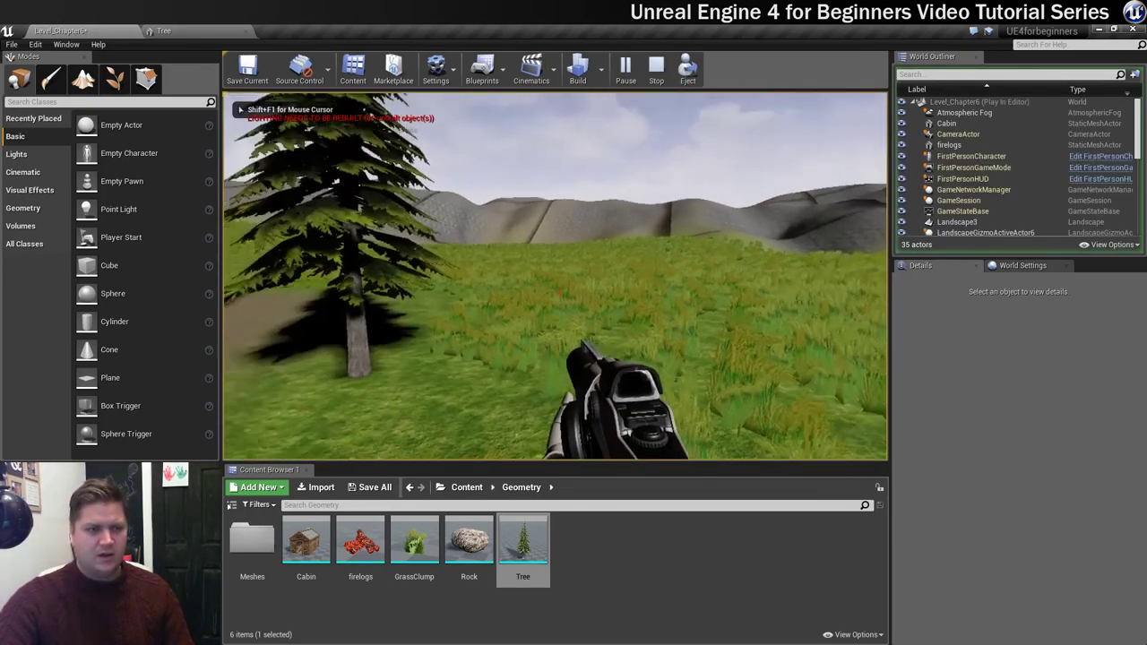
pyautogui.press('s')
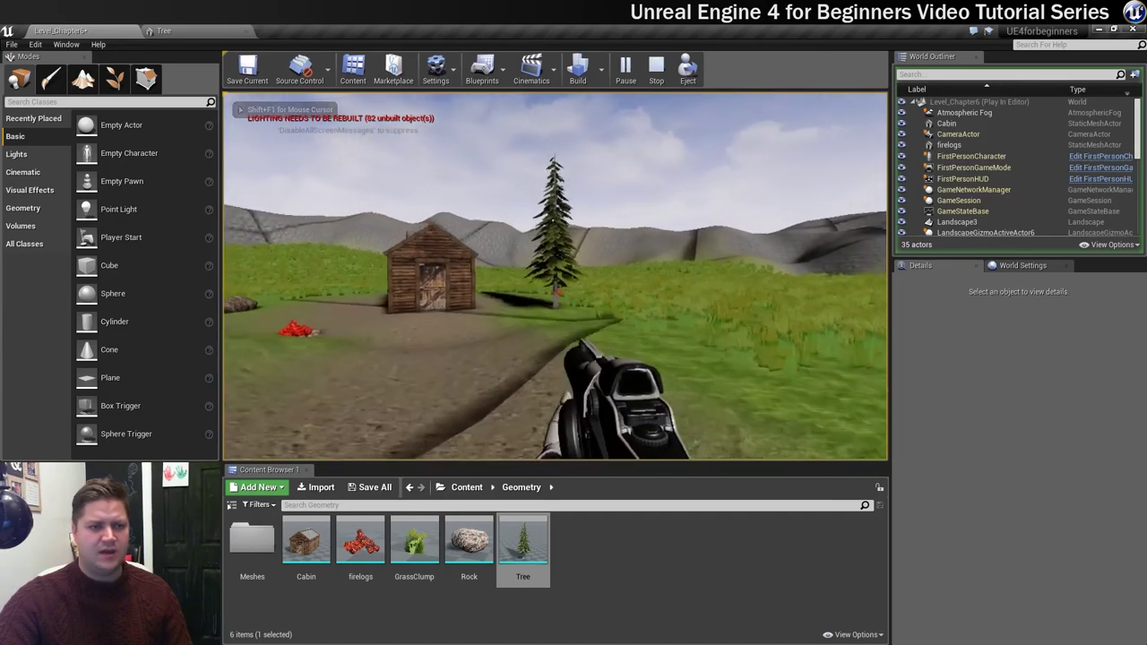
pyautogui.press('s')
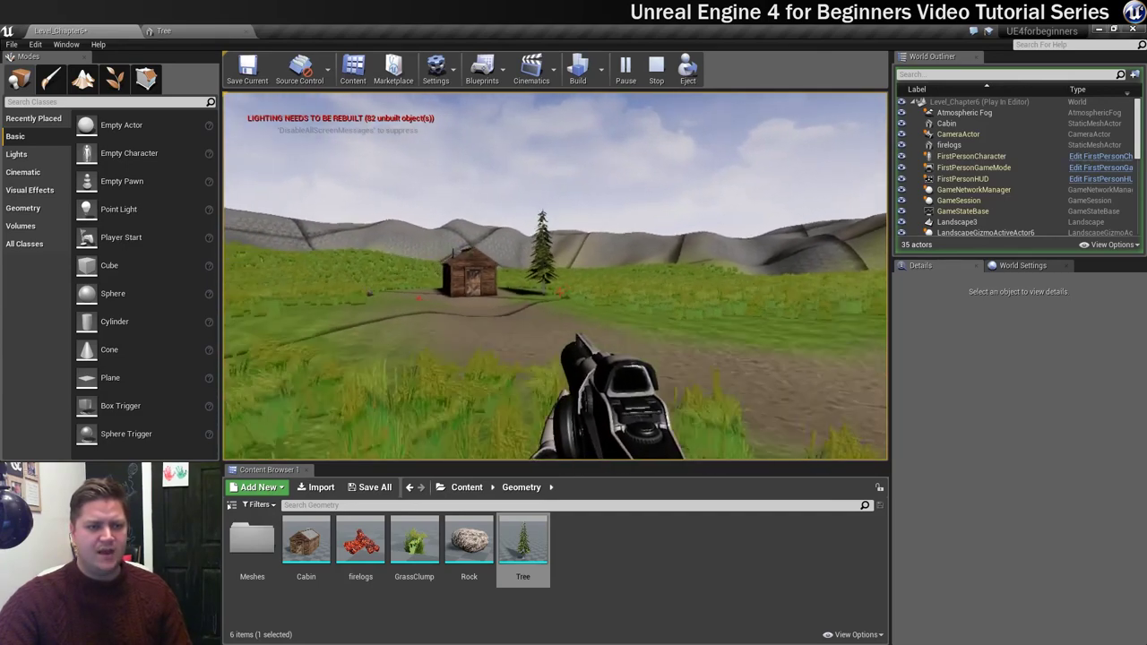
pyautogui.press('s')
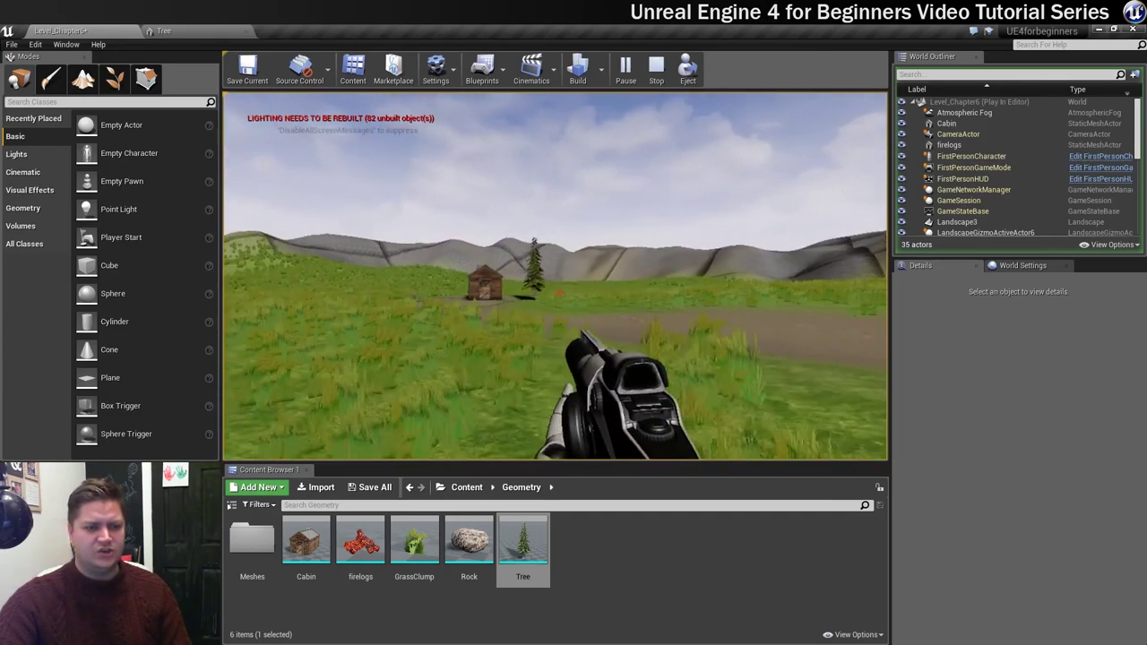
pyautogui.press('s')
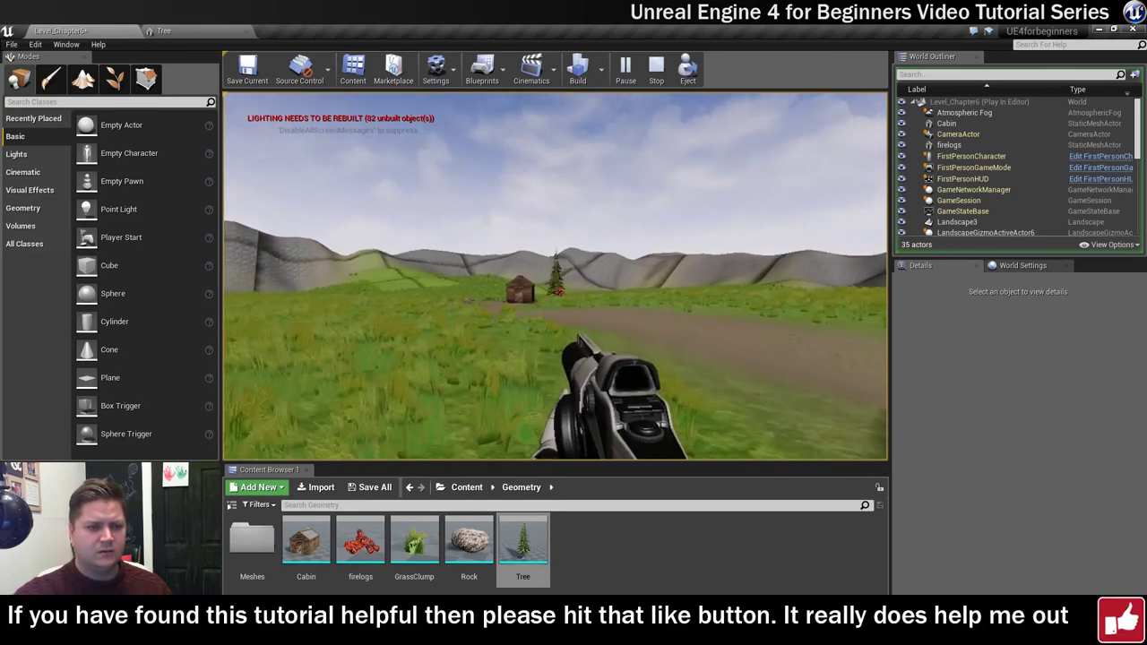
pyautogui.press('s')
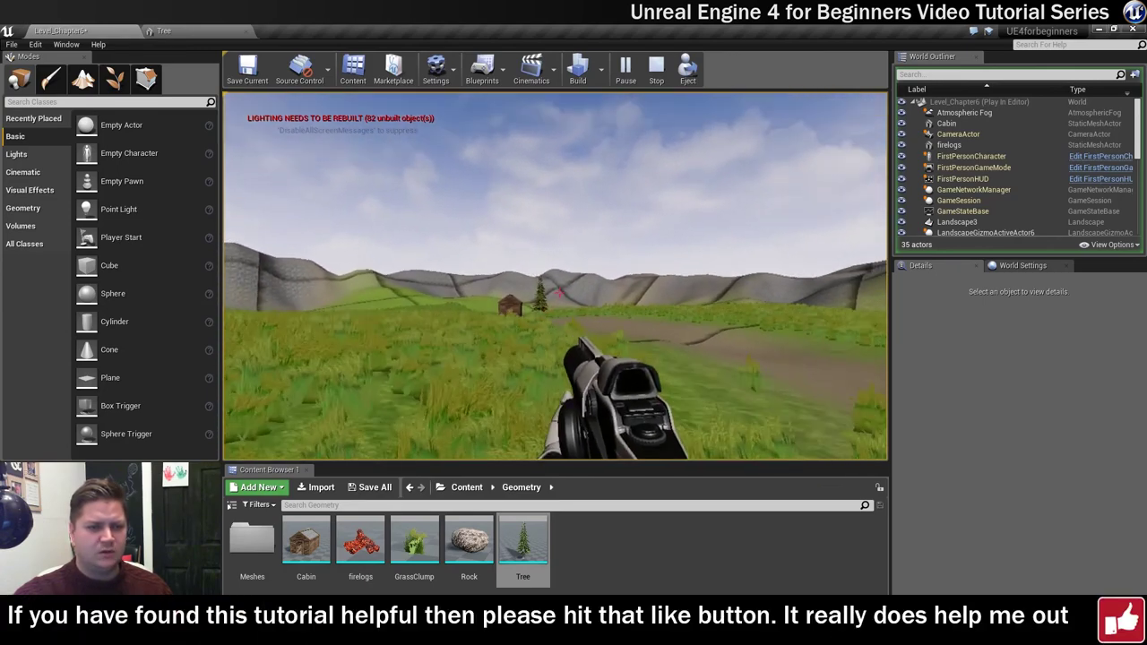
pyautogui.press('s')
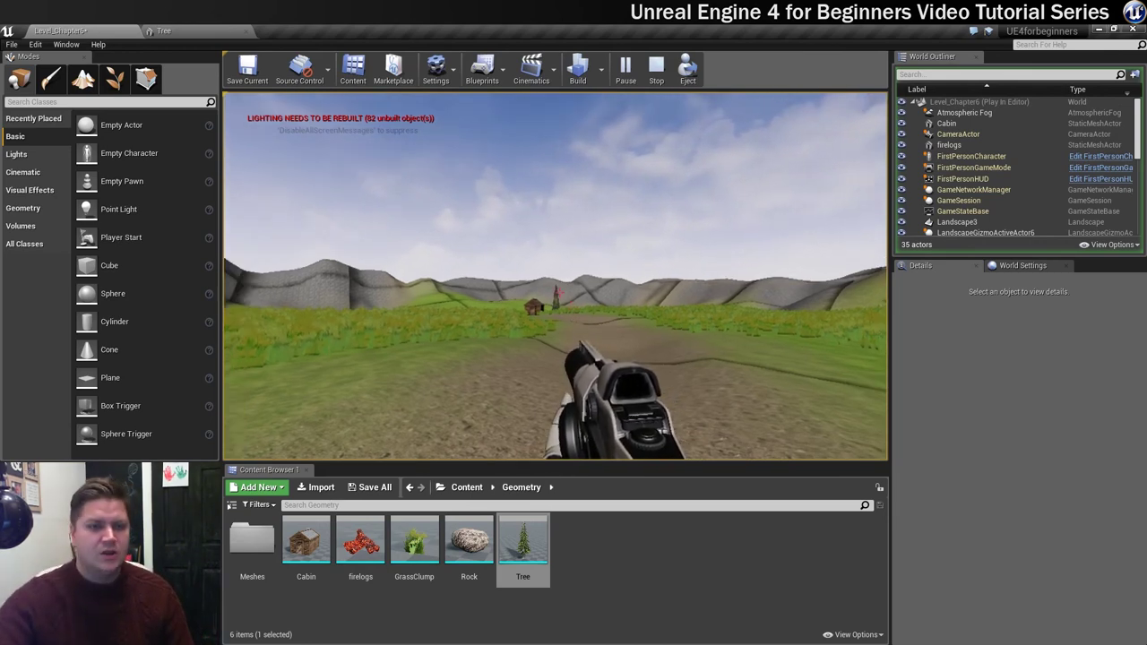
pyautogui.press('Escape')
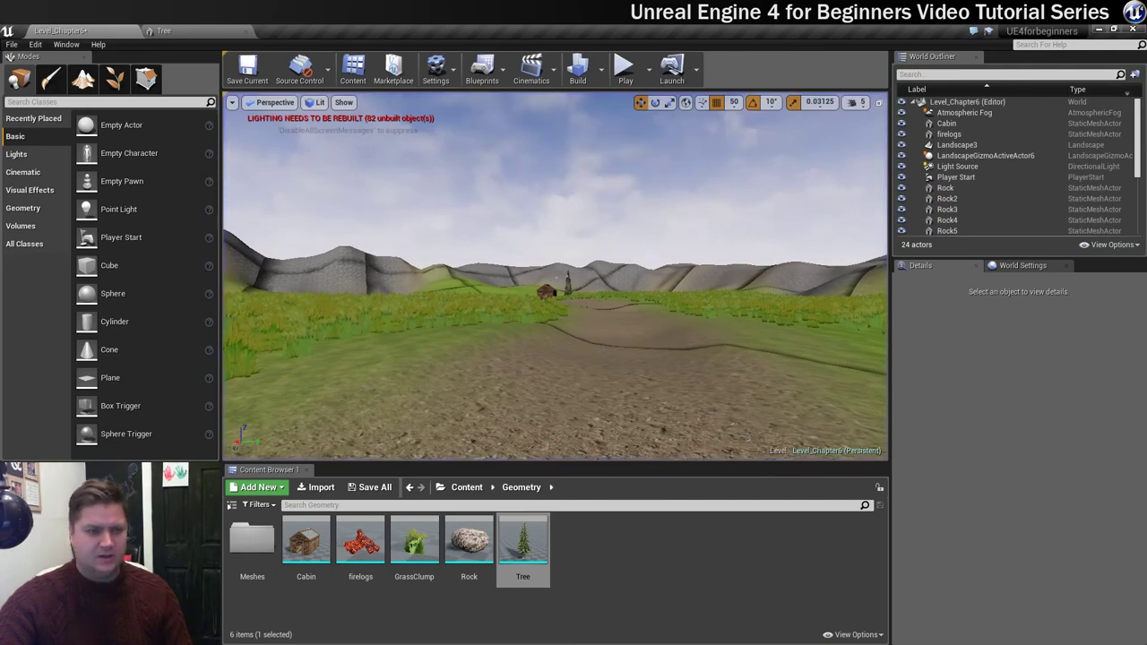
# Fly the editor camera toward the cabin and centre the pine tree beside it.
pyautogui.press('Up')
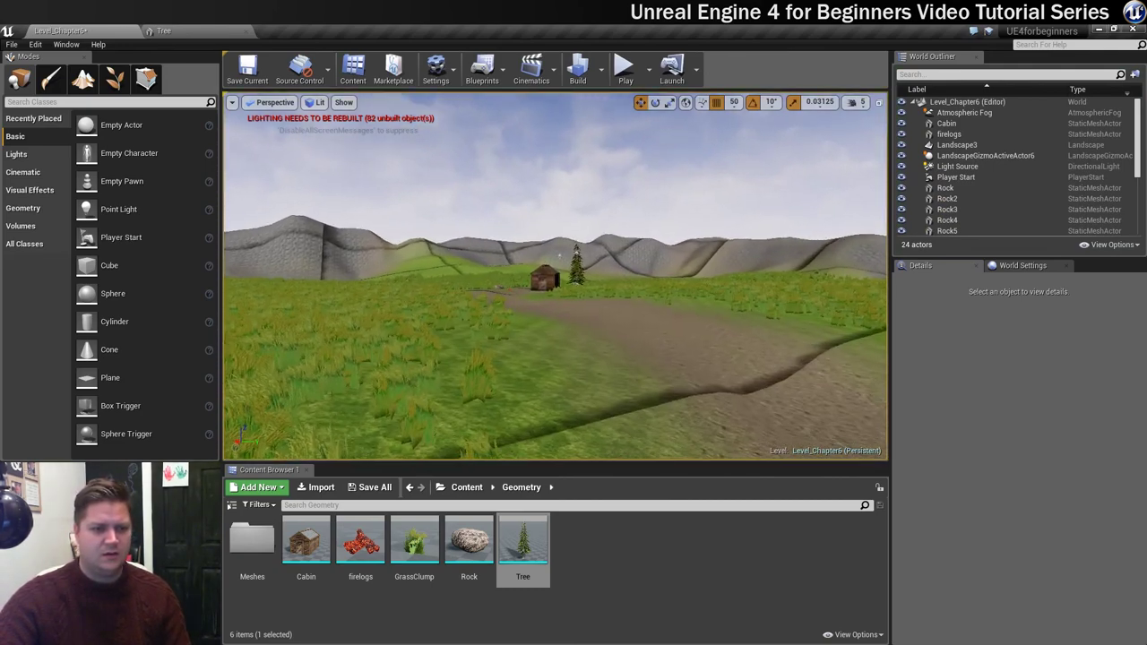
pyautogui.press('Up')
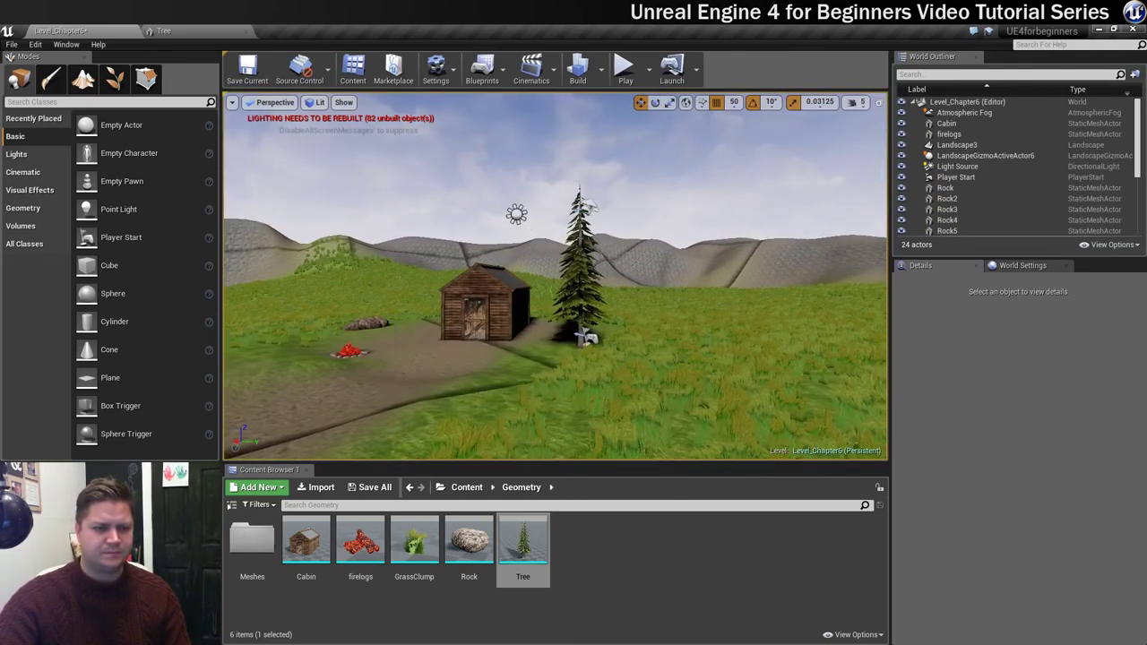
pyautogui.press('Up')
pyautogui.press('Left')
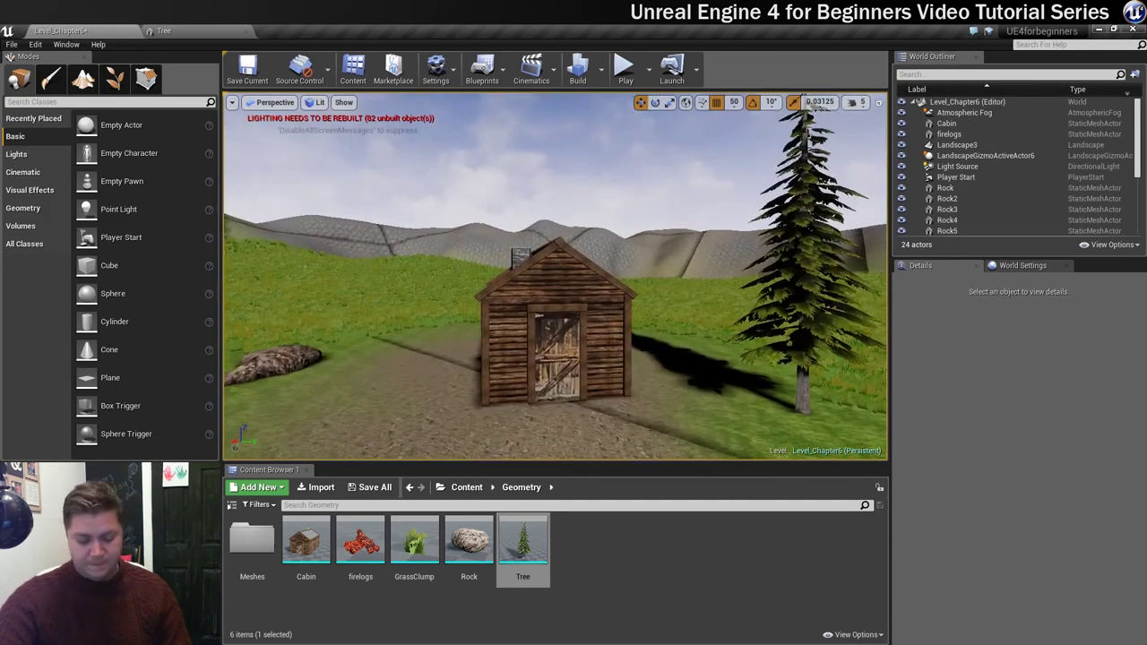
pyautogui.press('Right')
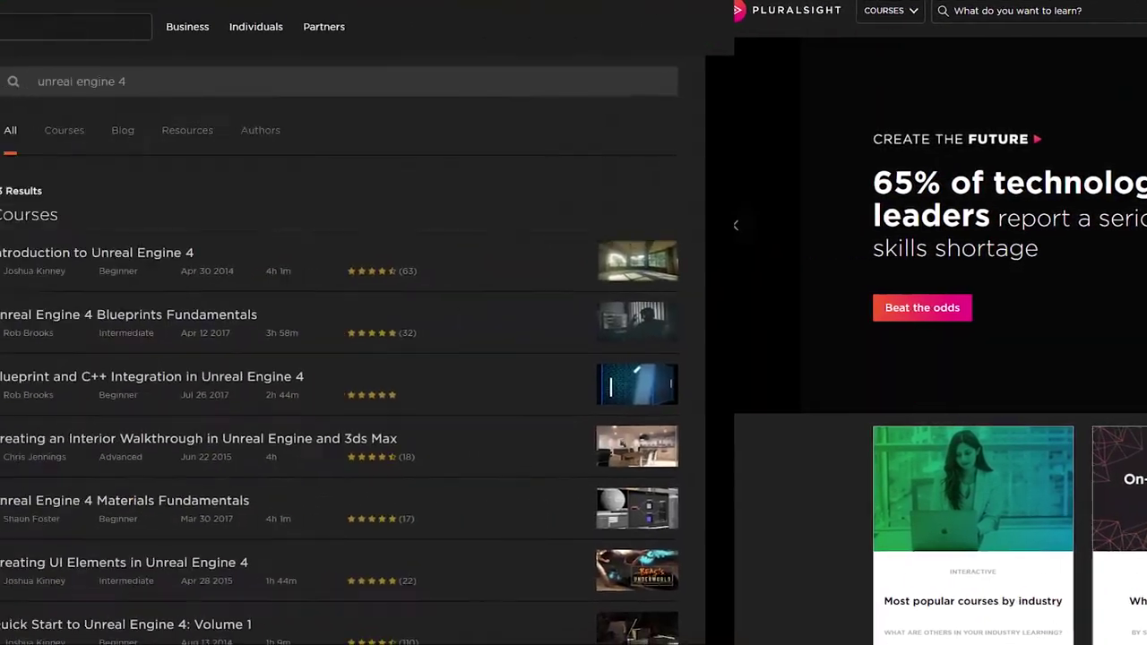
# Scroll the 'unreal engine 4' results down to the Introduction to Unreal Engine 4 course.
pyautogui.scroll(-2, 627, 350)
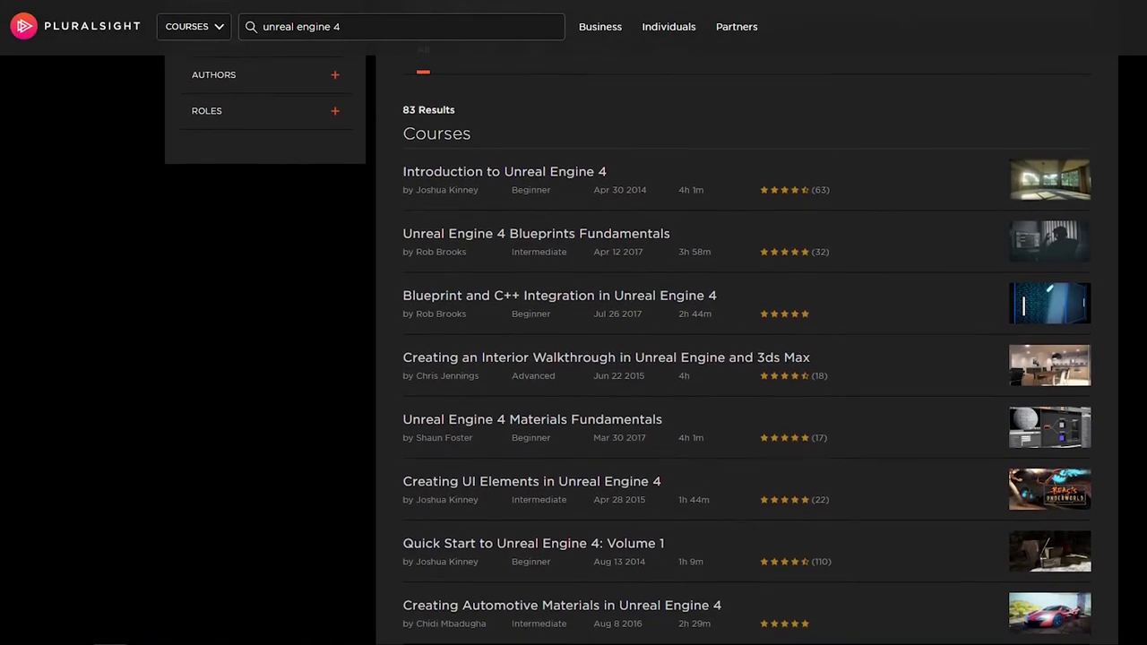
pyautogui.scroll(-2, 627, 349)
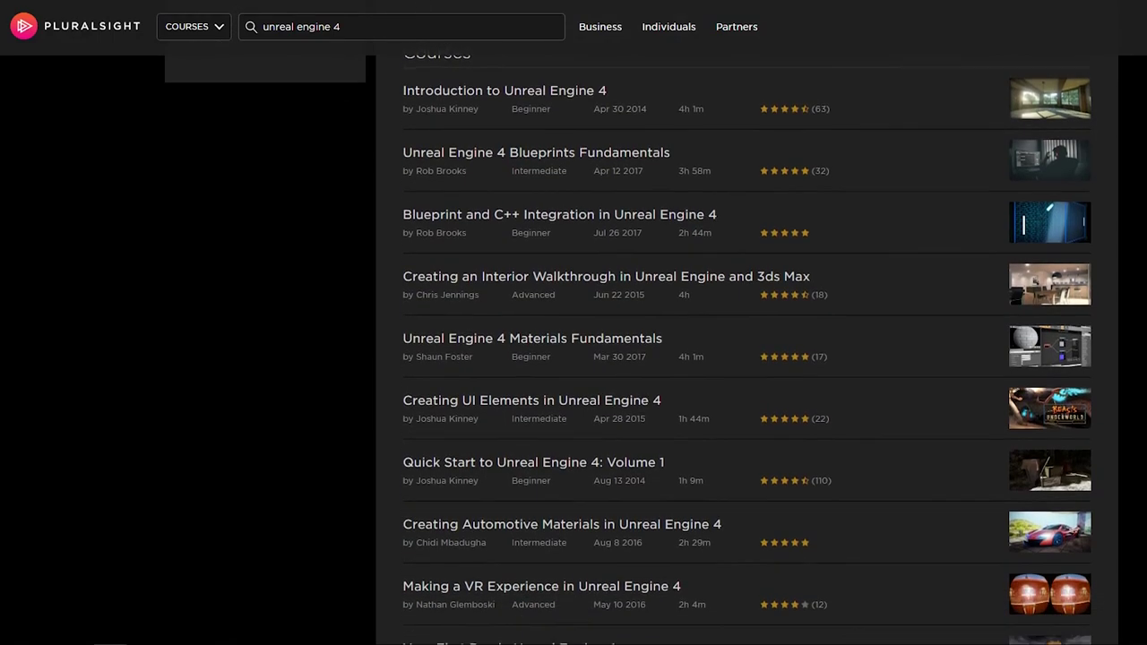
pyautogui.scroll(-2, 627, 349)
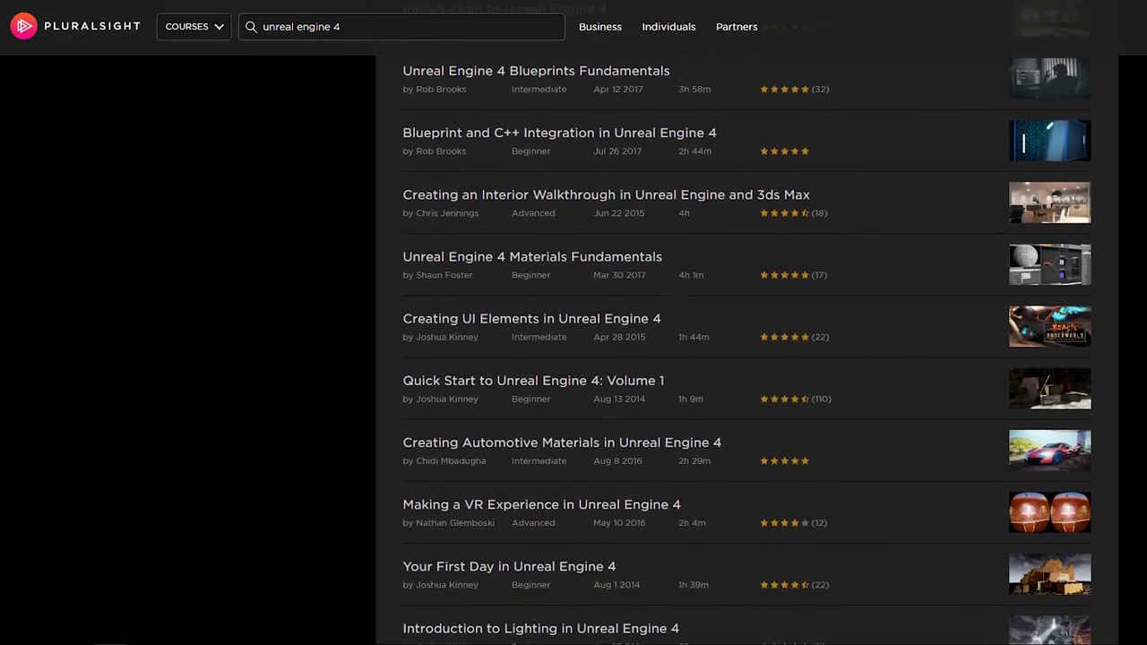
pyautogui.scroll(-2, 627, 350)
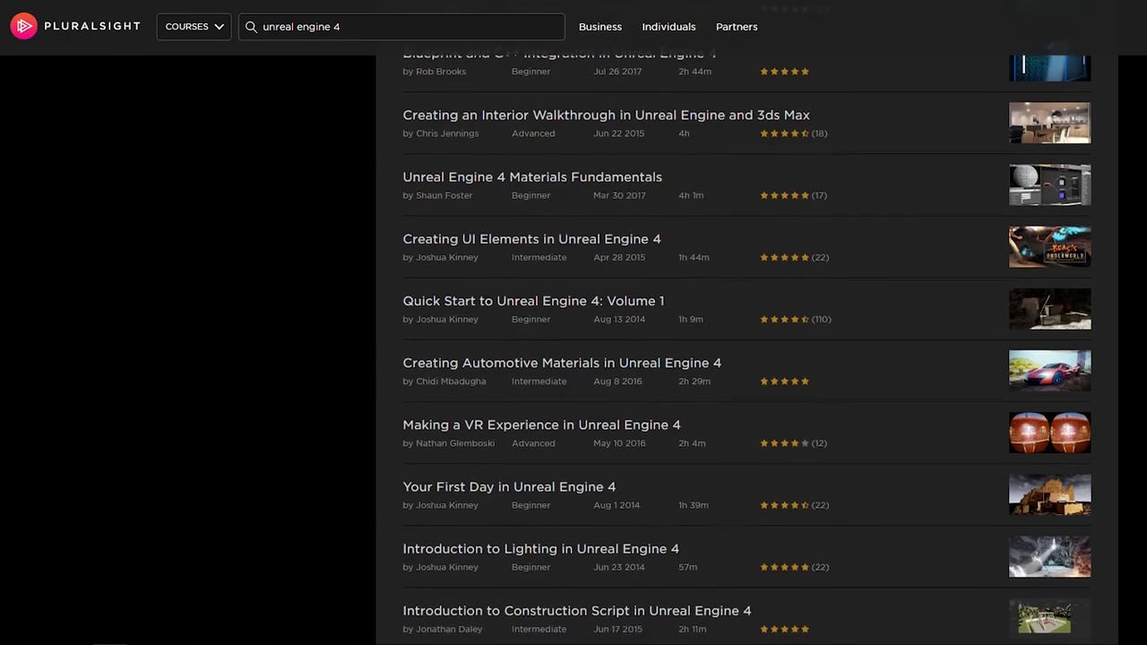
pyautogui.scroll(-2, 628, 349)
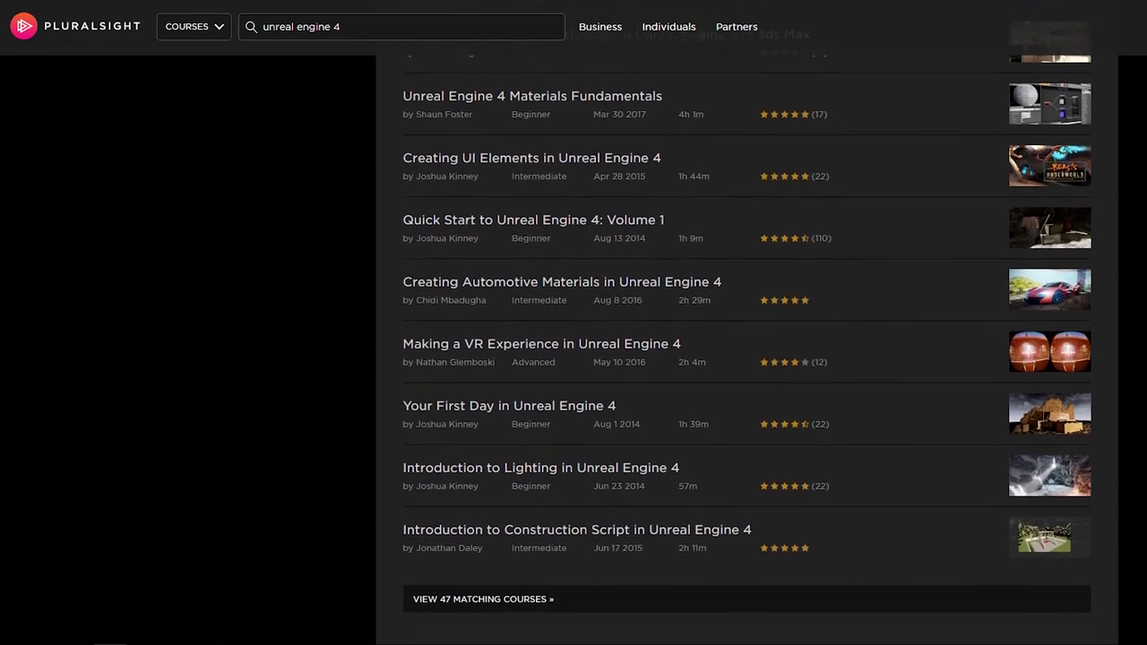
pyautogui.scroll(-1, 627, 349)
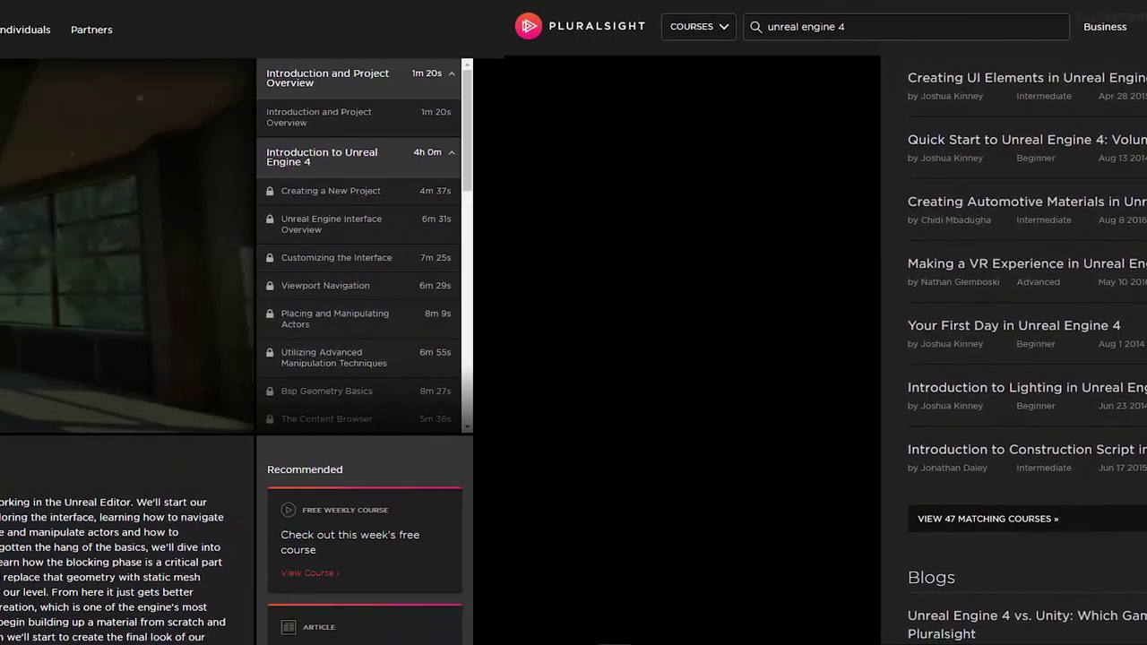